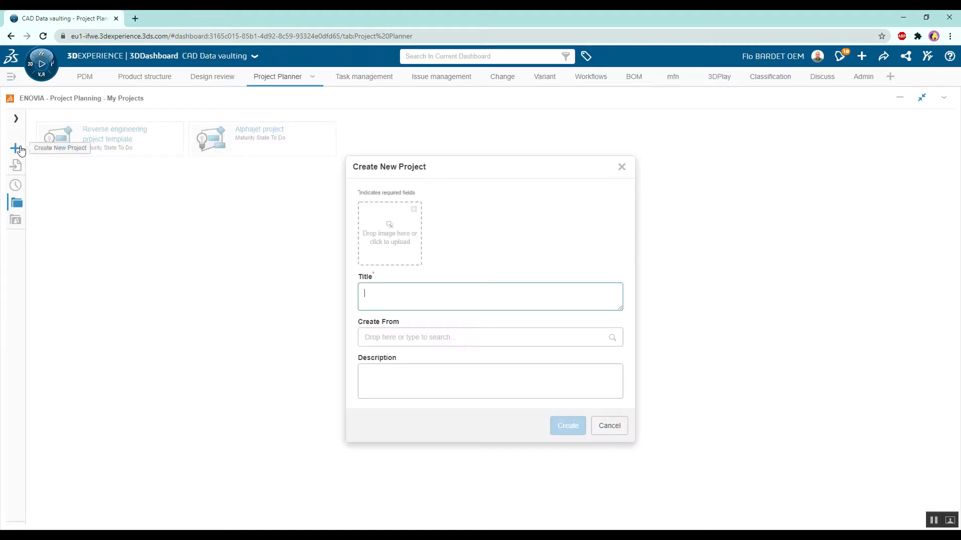
Base the new project on the Reverse engineering project template and add the desktop picture impeller to scan.jpg as its image
click(397, 336)
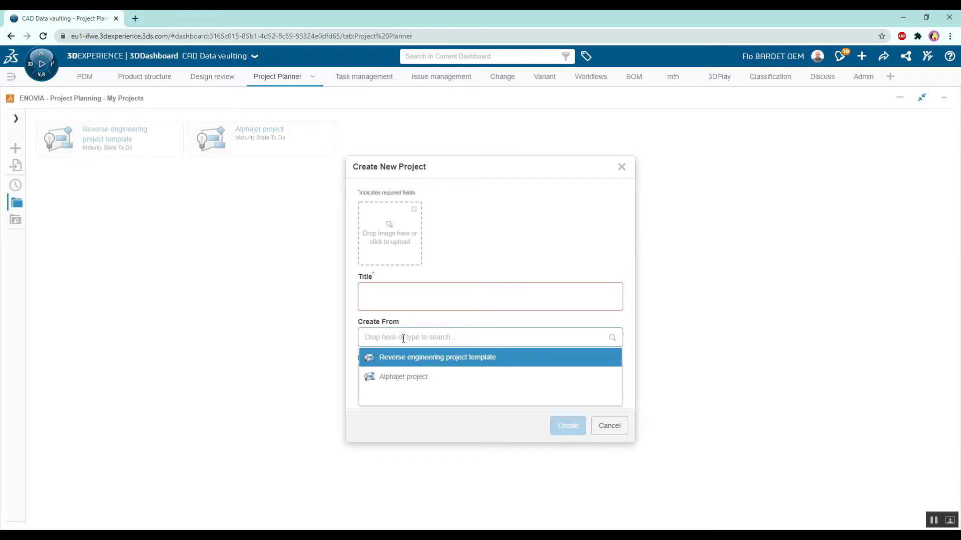
click(428, 359)
drag(419, 26, 420, 91)
drag(251, 31, 381, 303)
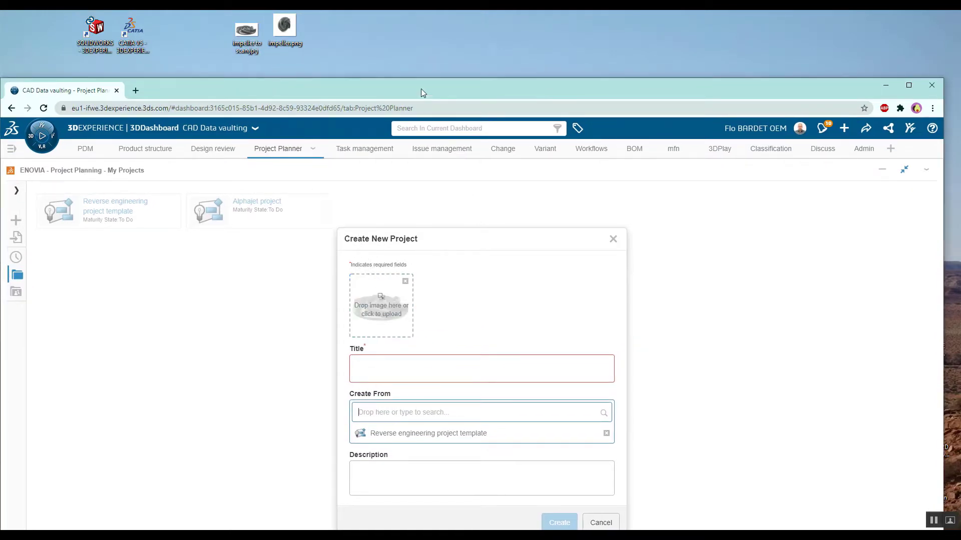
drag(423, 94, 427, 11)
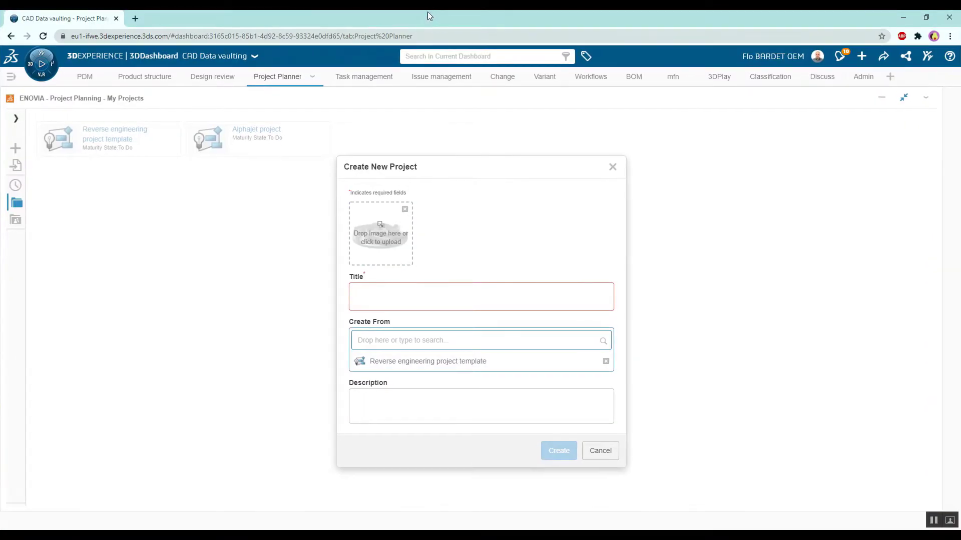
Enter "Impeller reverse engineering" as both title and description of the new project, and create it
click(432, 292)
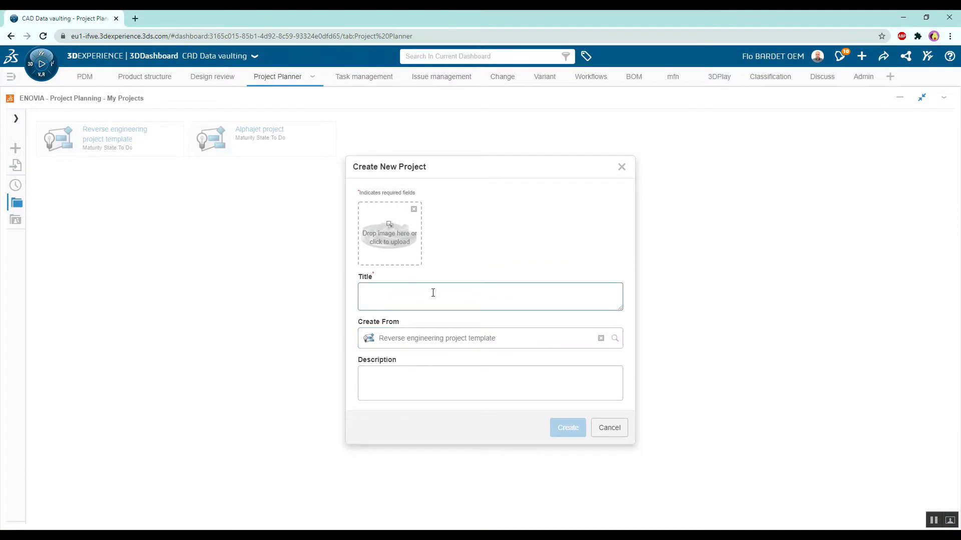
text(Impeller reverse engineering)
drag(454, 294, 360, 291)
key(ctrl+c)
click(437, 386)
key(ctrl+v)
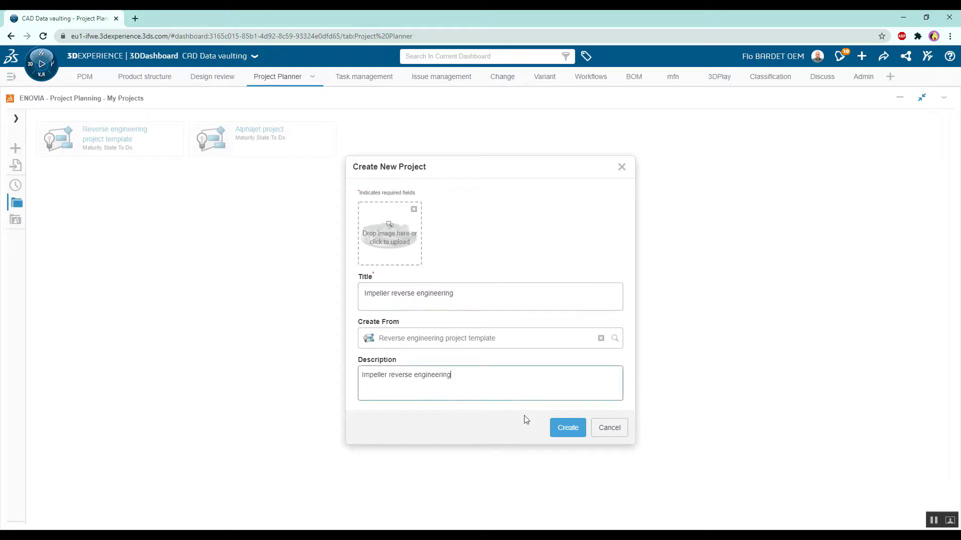
click(568, 427)
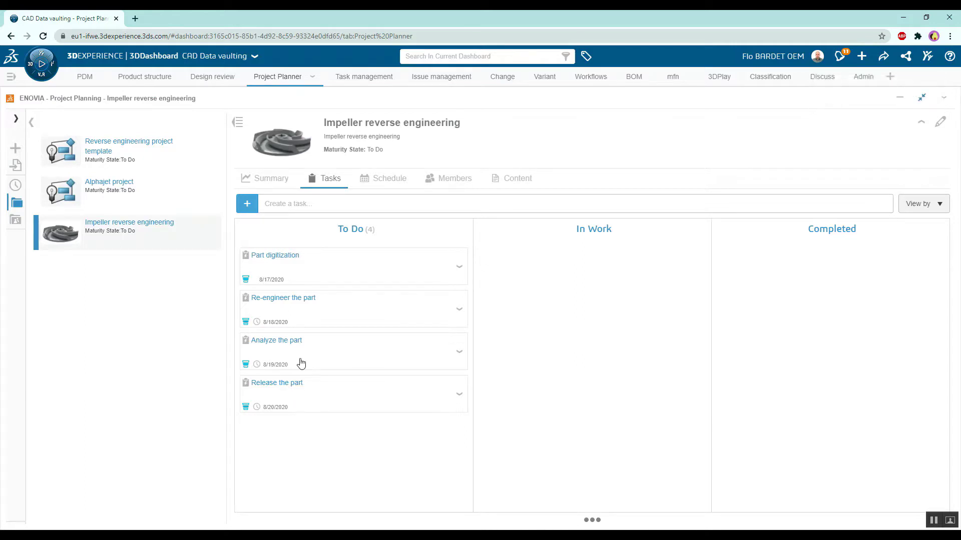
Open the impeller project's schedule, widen its task-name column and examine the planned tasks on the timeline
click(364, 181)
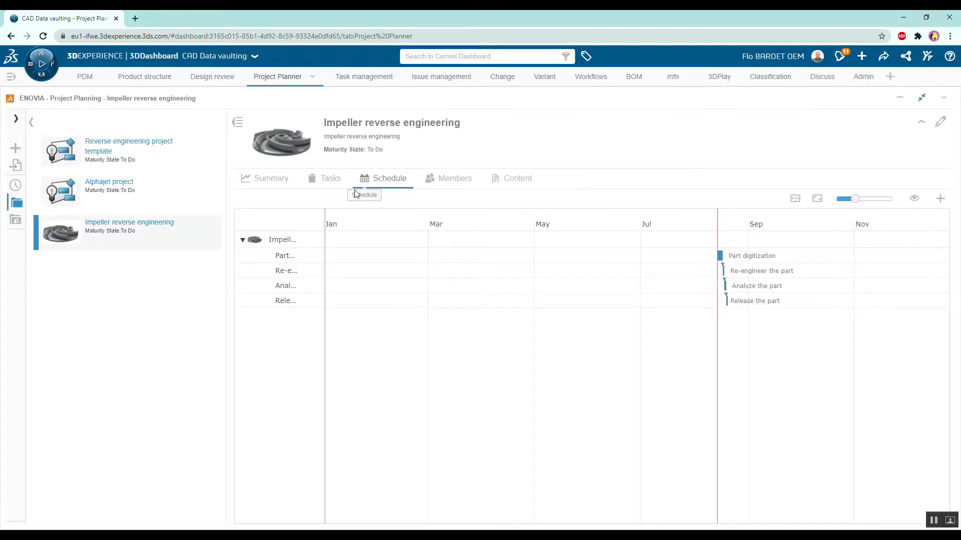
drag(325, 226, 439, 230)
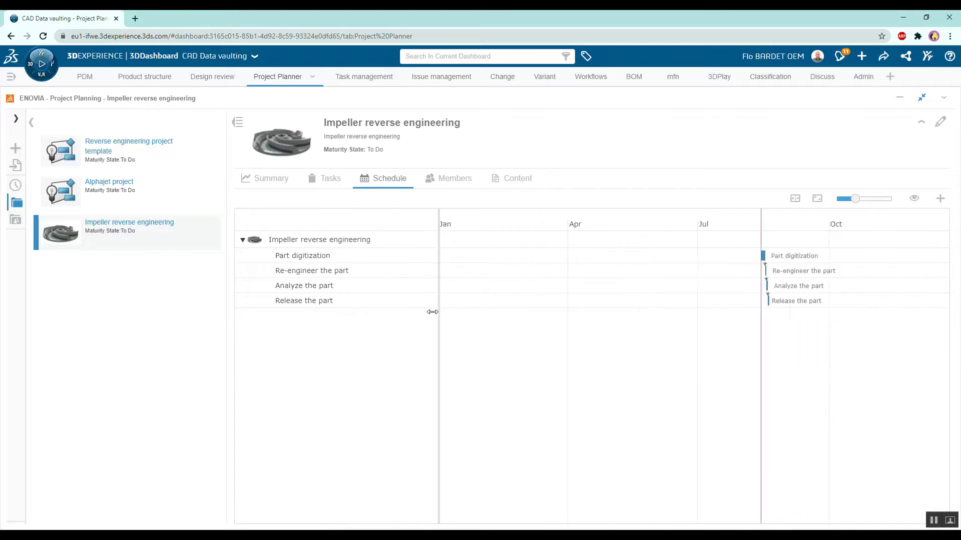
drag(729, 323, 536, 337)
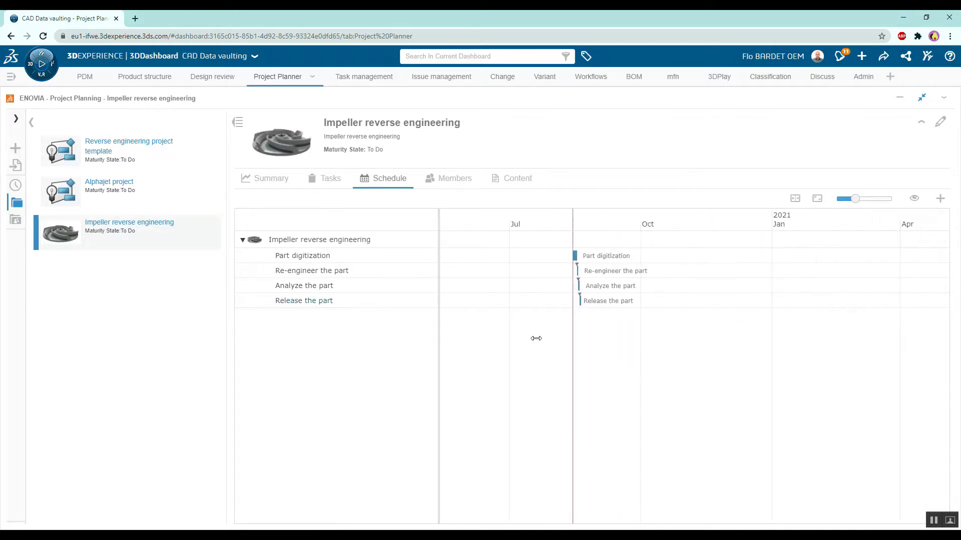
drag(857, 205, 863, 200)
drag(617, 300, 561, 375)
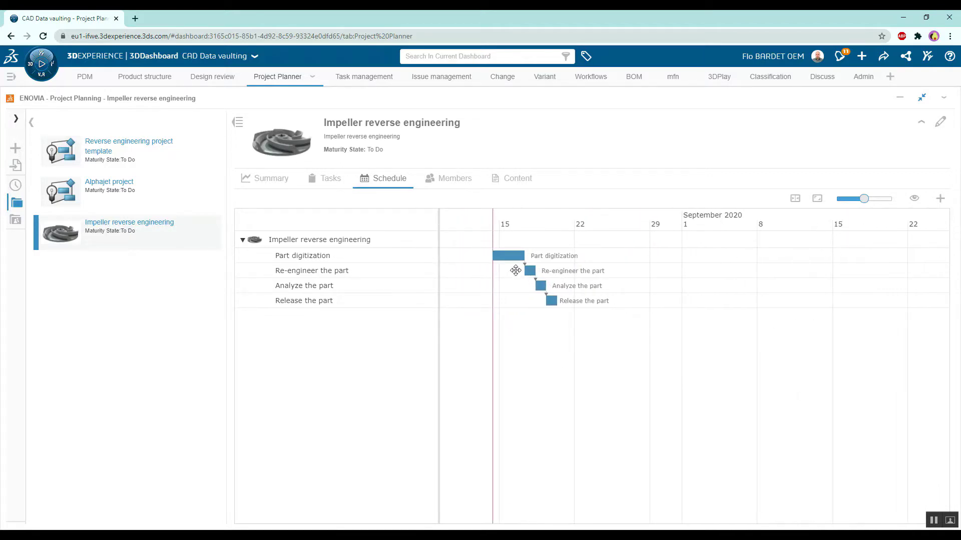
Set the estimated duration of the Part digitization task to 2 hours and save it
click(508, 256)
double_click(341, 256)
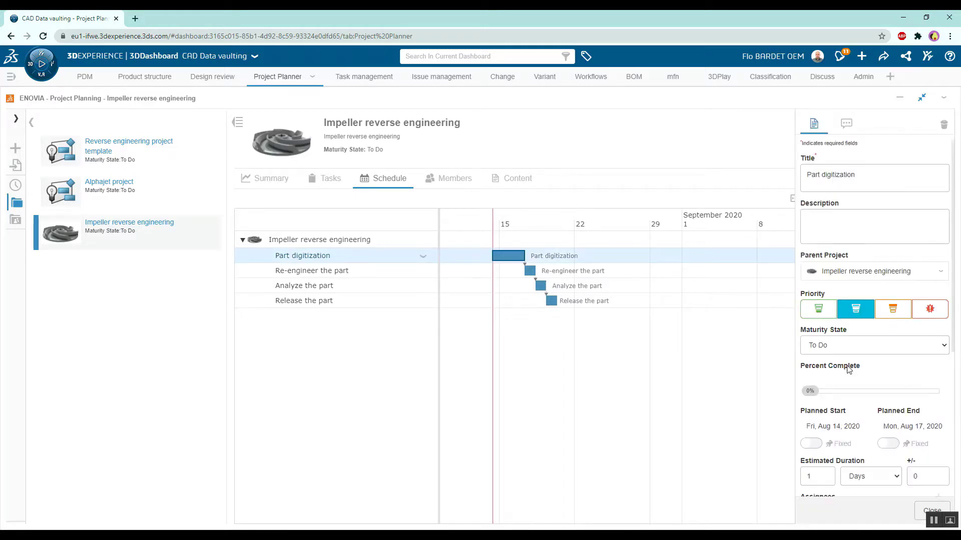
scroll(846, 373, down, 1)
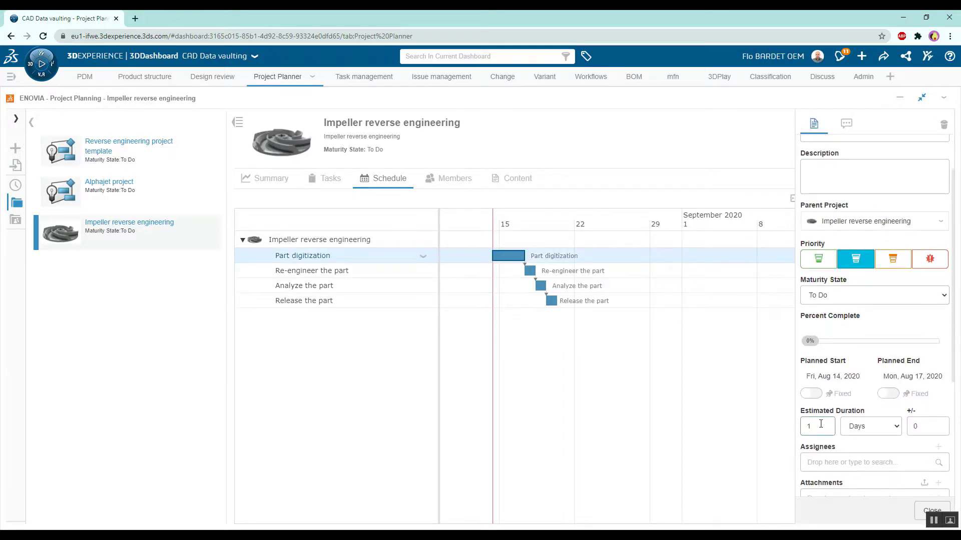
drag(821, 424, 802, 432)
text(2)
click(871, 427)
click(869, 448)
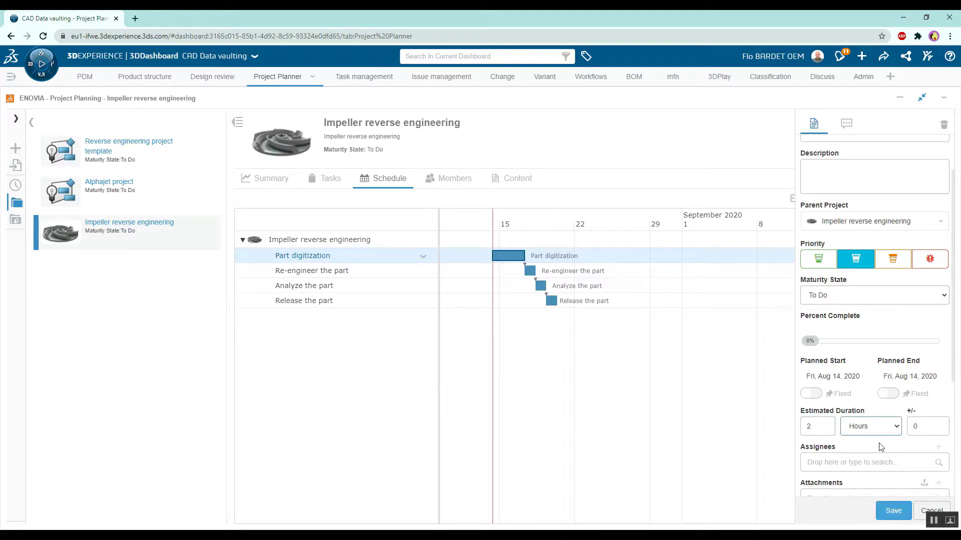
click(892, 510)
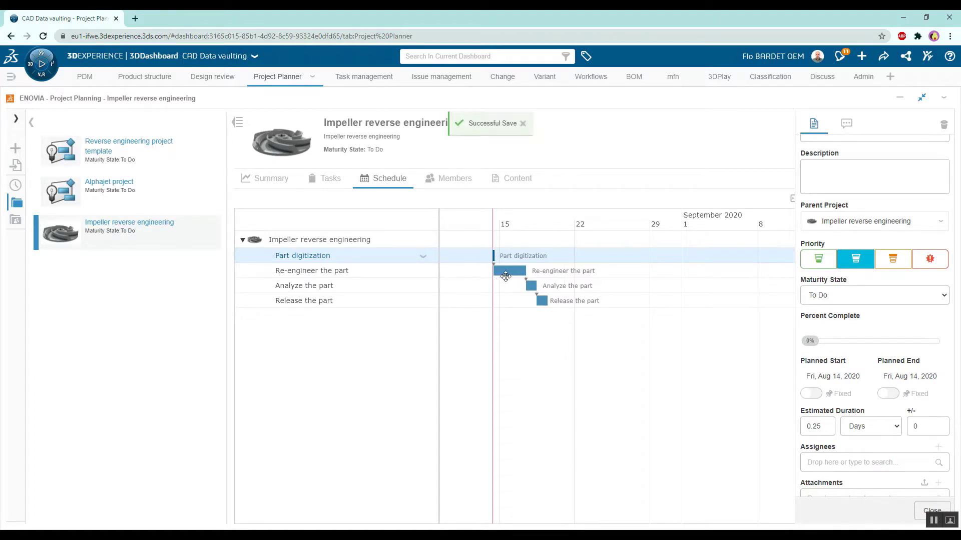
Check the estimated durations of the Re-engineer the part and Analyze the part tasks
click(507, 275)
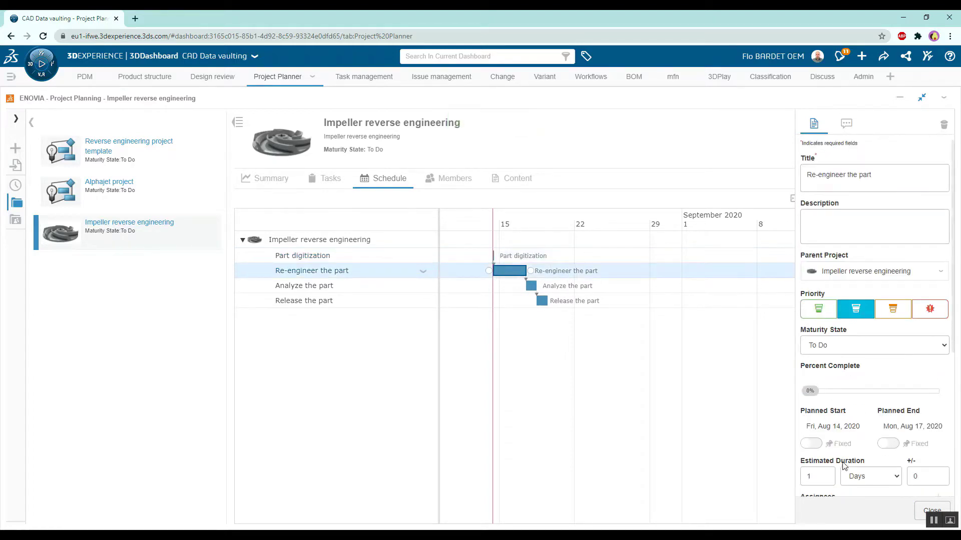
scroll(850, 428, down, 1)
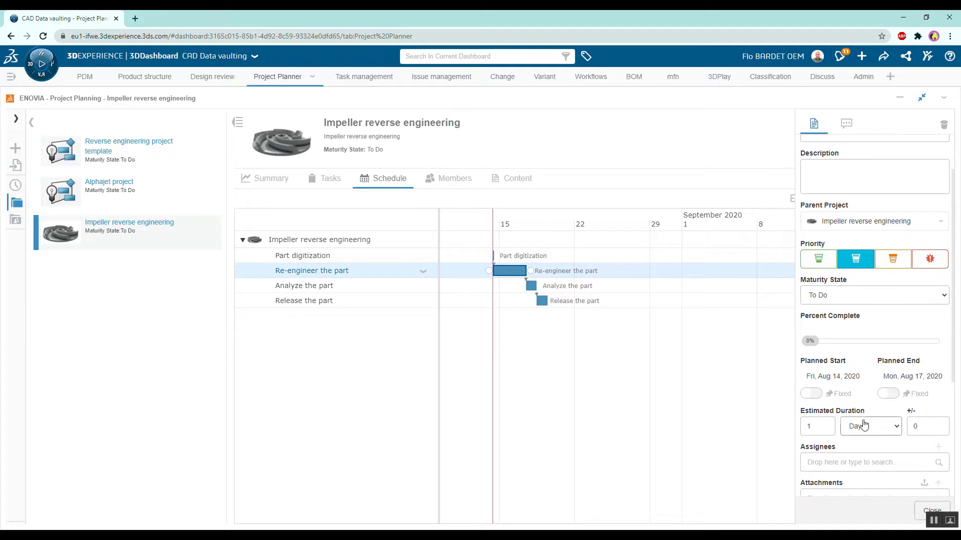
click(533, 290)
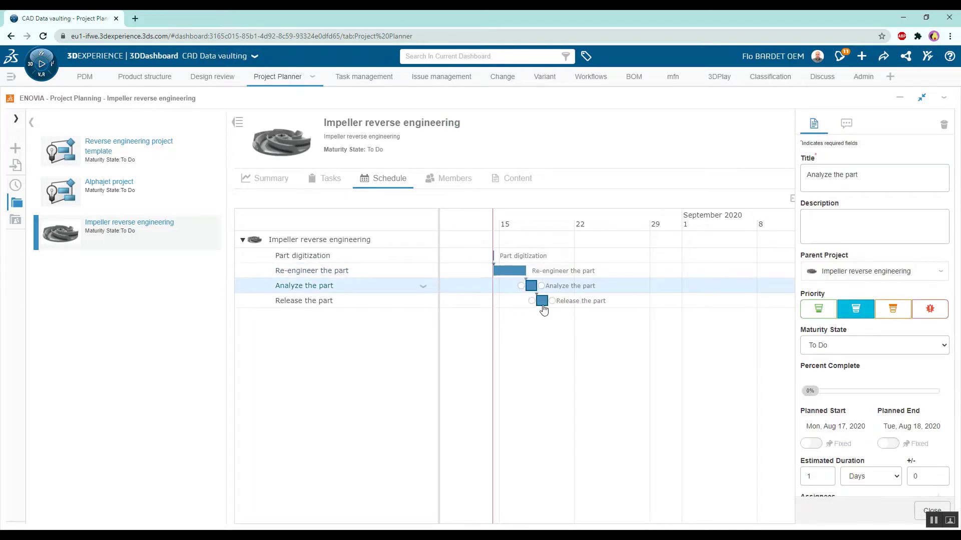
Set the estimated duration of the Release the part task to 3 hours, save it and close its properties
click(543, 302)
scroll(860, 431, down, 1)
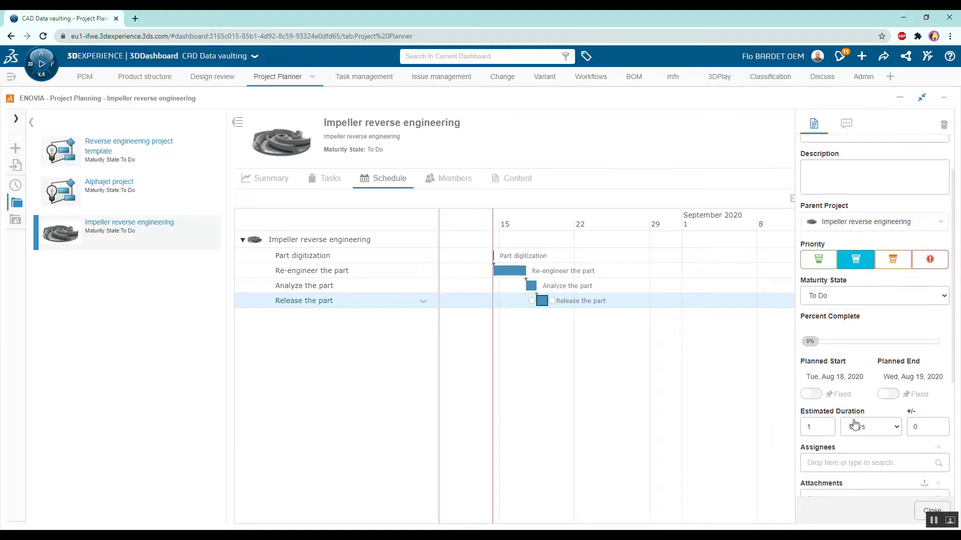
drag(815, 426, 792, 424)
text(3)
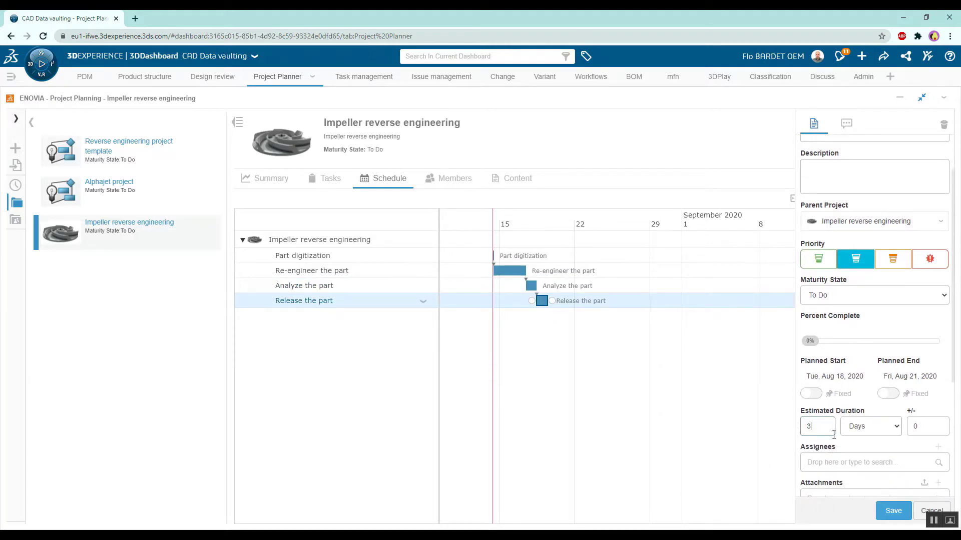
click(870, 426)
click(863, 449)
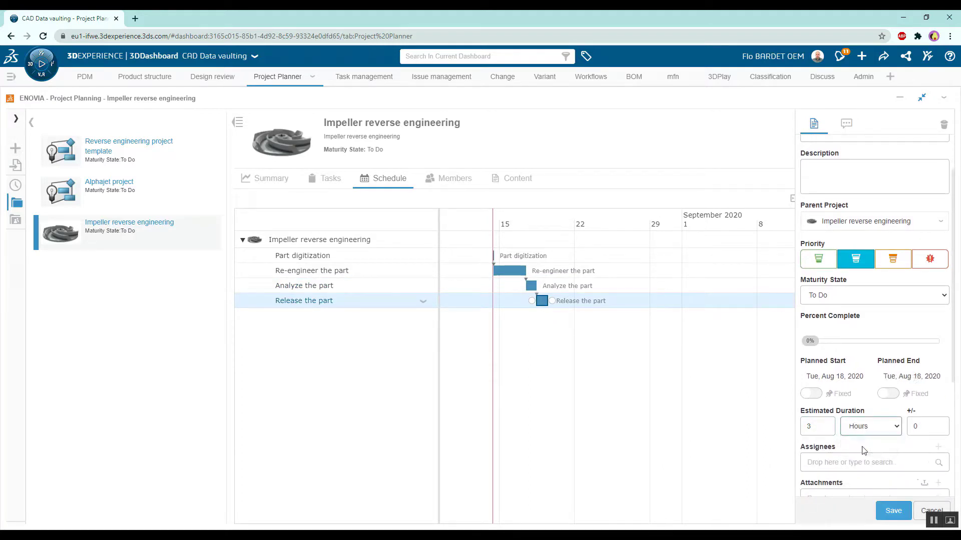
click(893, 507)
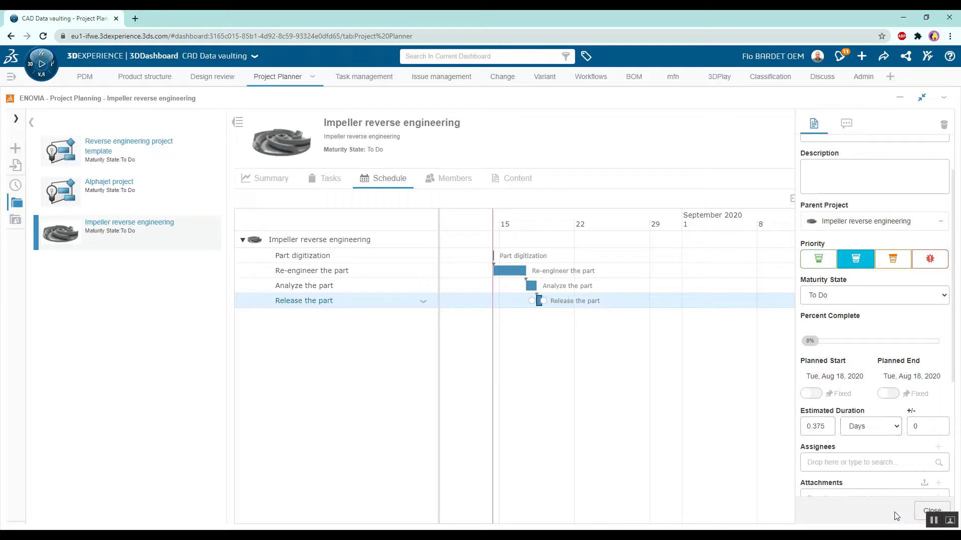
click(923, 517)
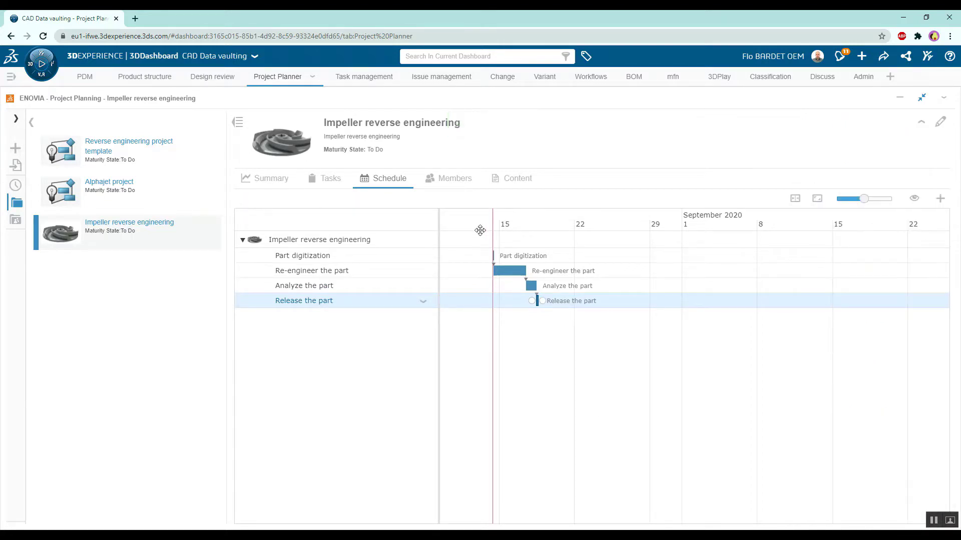
Add three colleagues to the impeller project's members with the Author role
click(454, 182)
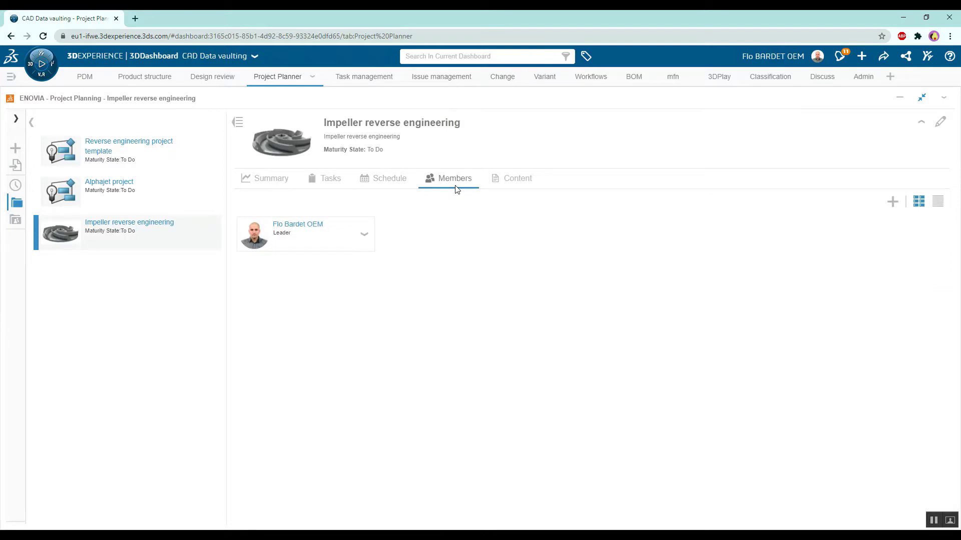
click(891, 202)
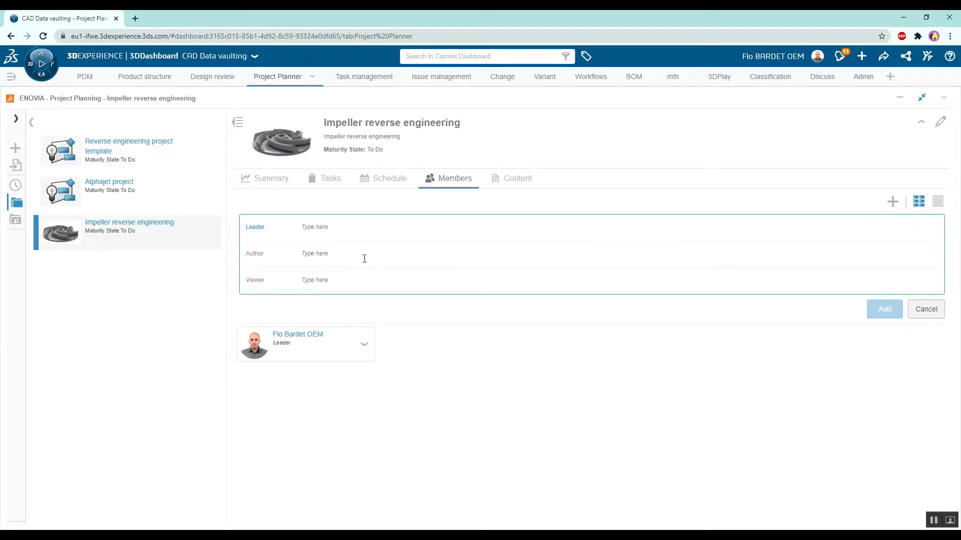
text(bart)
click(348, 268)
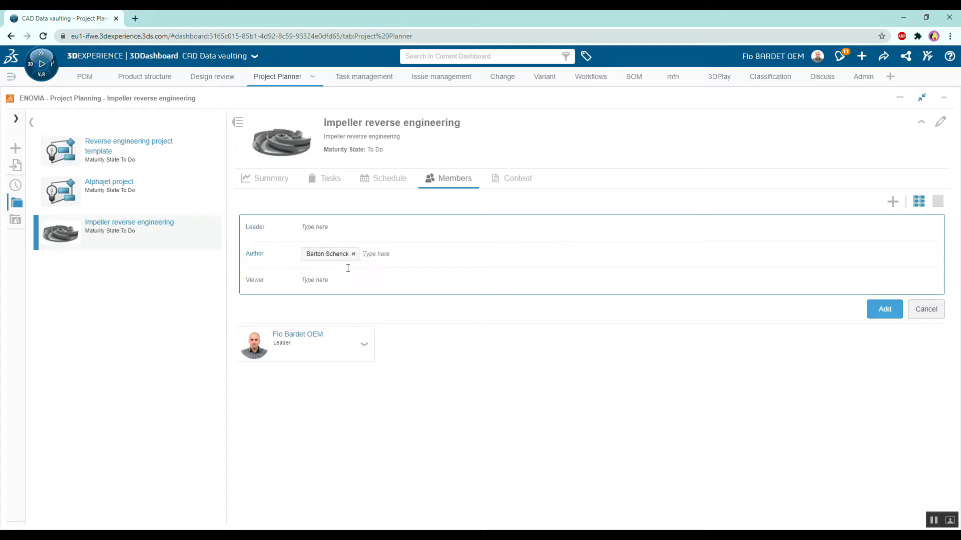
text(frank)
click(388, 267)
text(binod)
click(445, 266)
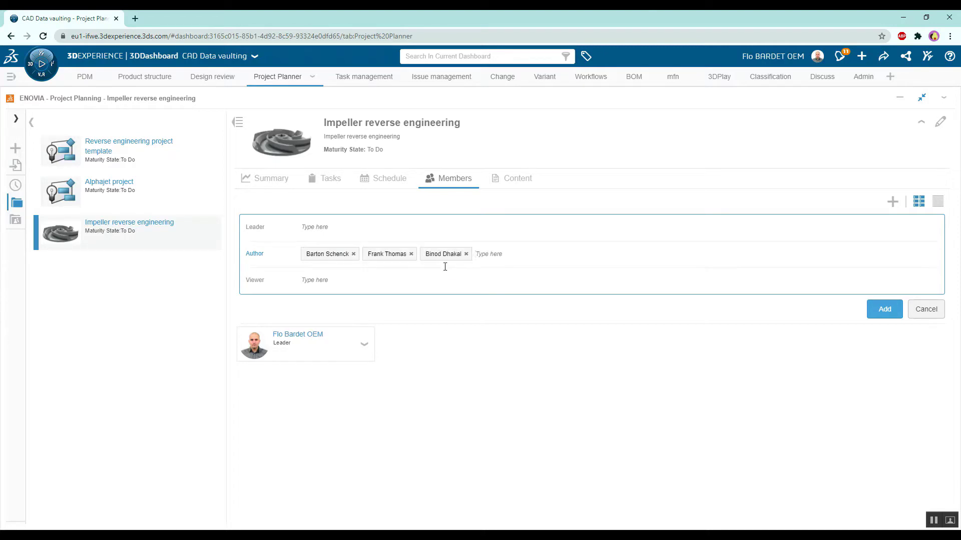
click(882, 310)
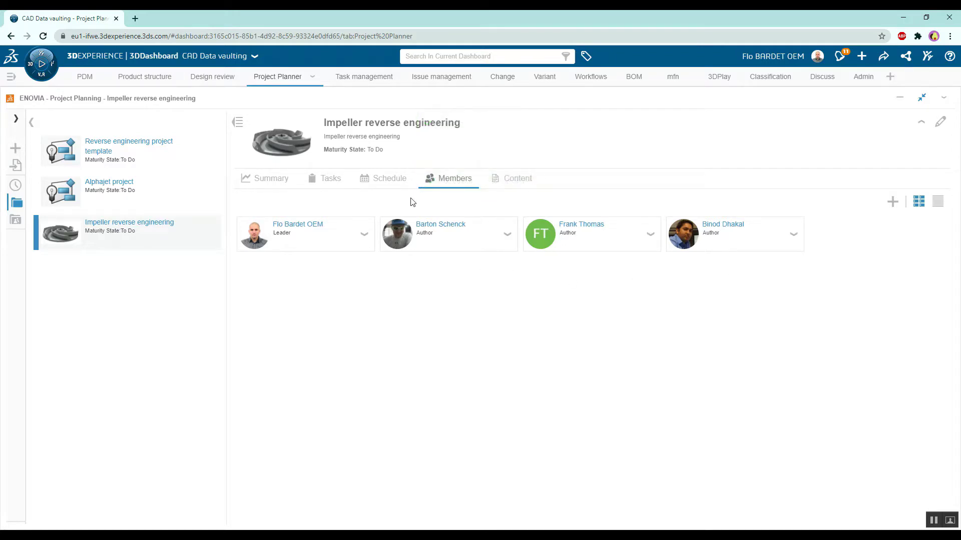
Open the Part digitization task from the project's task board and assign it to the second author added to the project
click(326, 182)
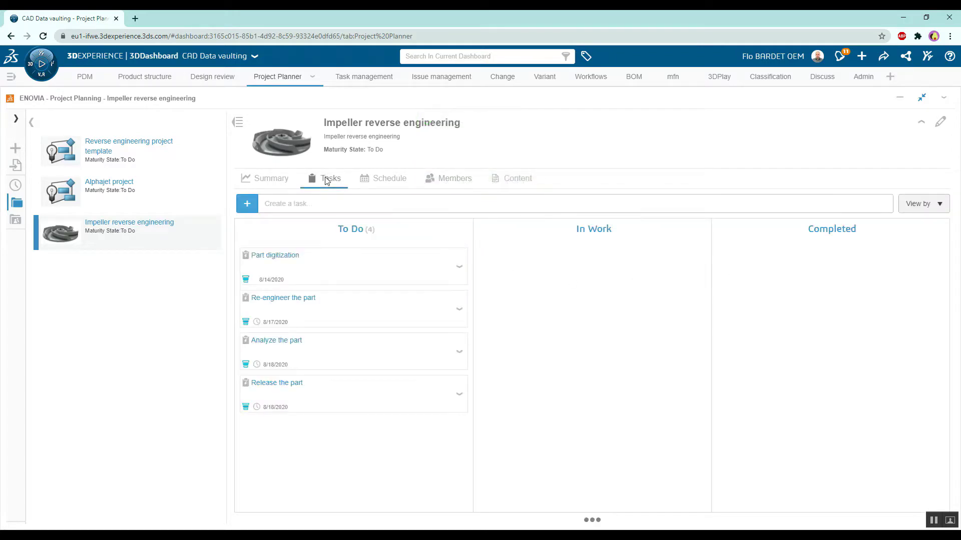
click(337, 257)
scroll(464, 299, down, 3)
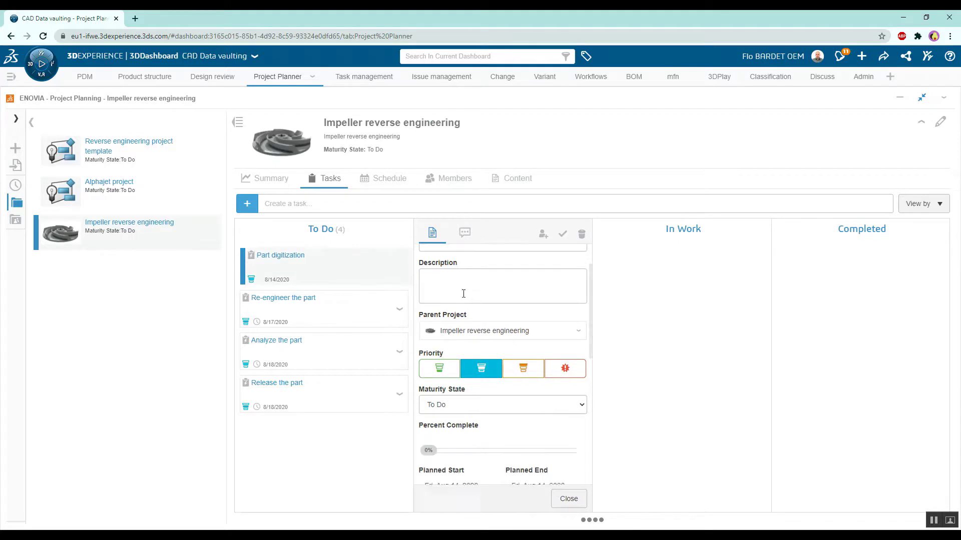
scroll(466, 300, up, 4)
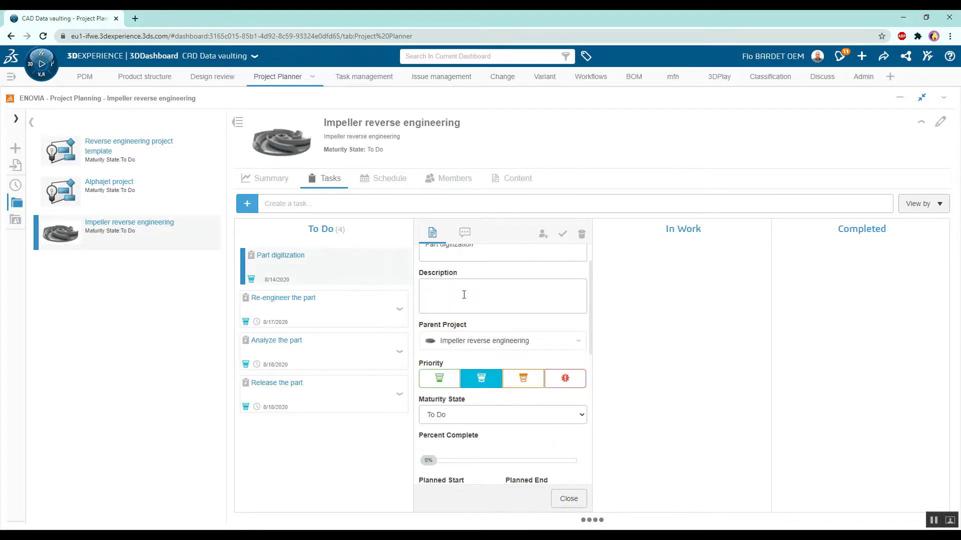
click(466, 312)
scroll(466, 313, down, 4)
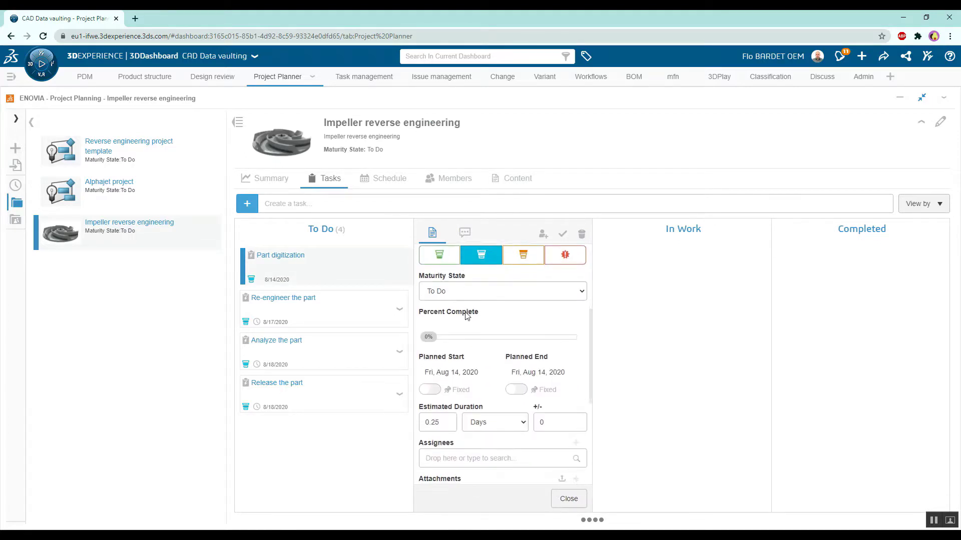
click(469, 409)
text(fra)
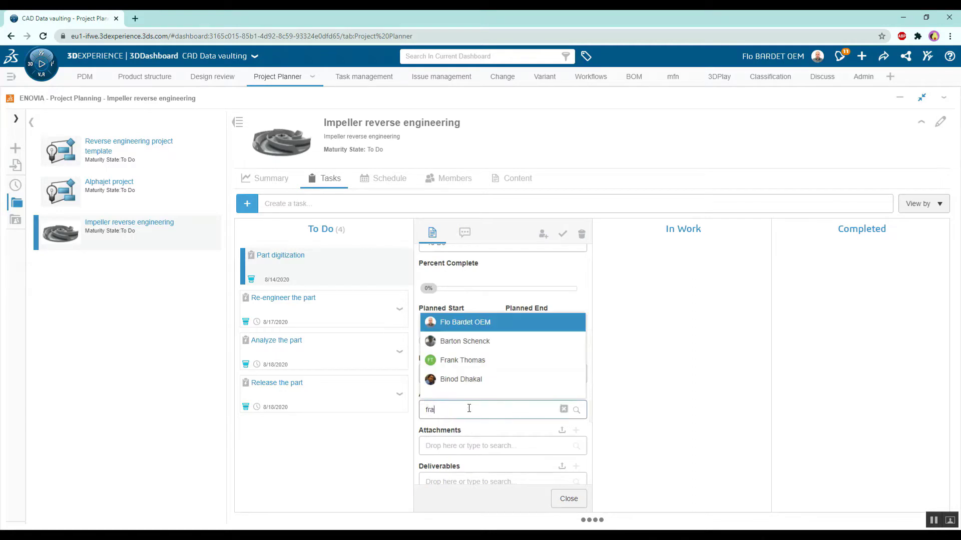
text(nk)
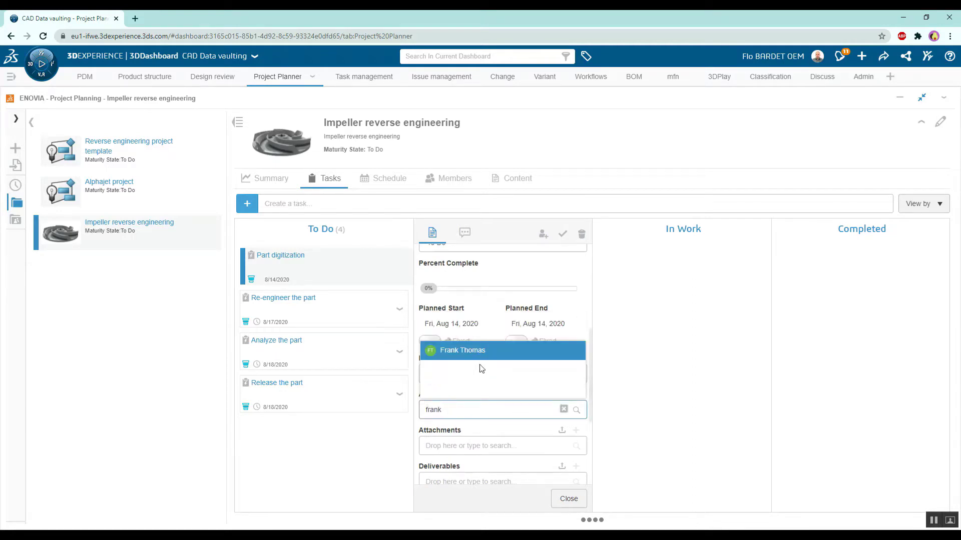
click(479, 356)
Describe the Part digitization task with ACME corp, ACMEpump, Superpump, 2012, part number ACMEabc123, Warehouse H shelve 101 and a note about attached reference pictures
scroll(480, 358, up, 4)
click(433, 322)
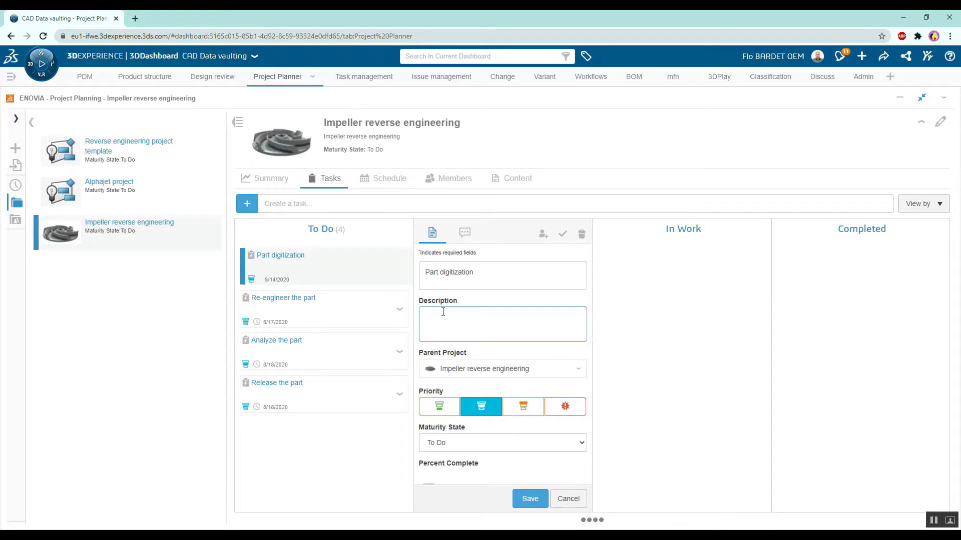
text(OEM: ACME corp Make: ACMEpump Model: Superpump Year: 2012 OEM Part number: ACMEabc123  Please find part in Warehouse H shelve 101 I have also attached pictures of the part for reference.)
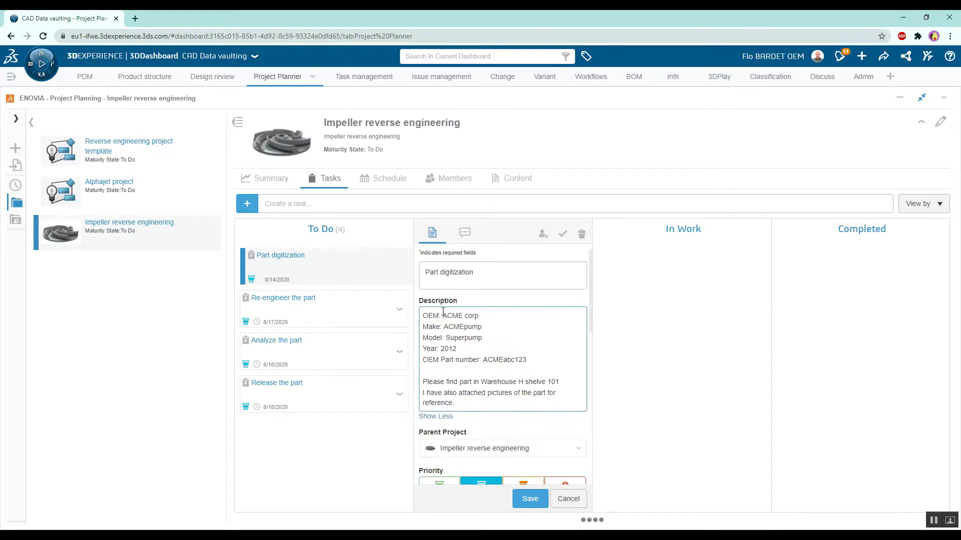
Save the Part digitization task and close its properties
click(523, 497)
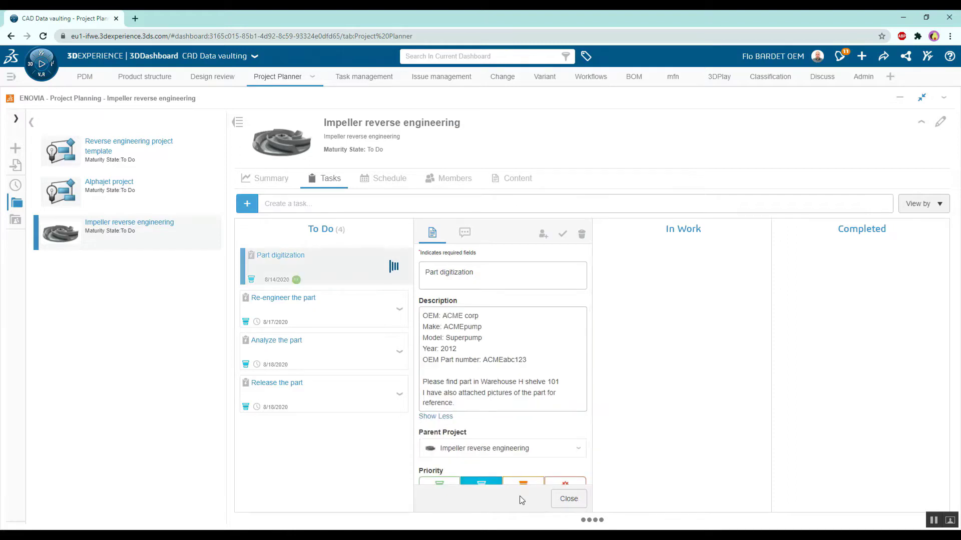
click(563, 499)
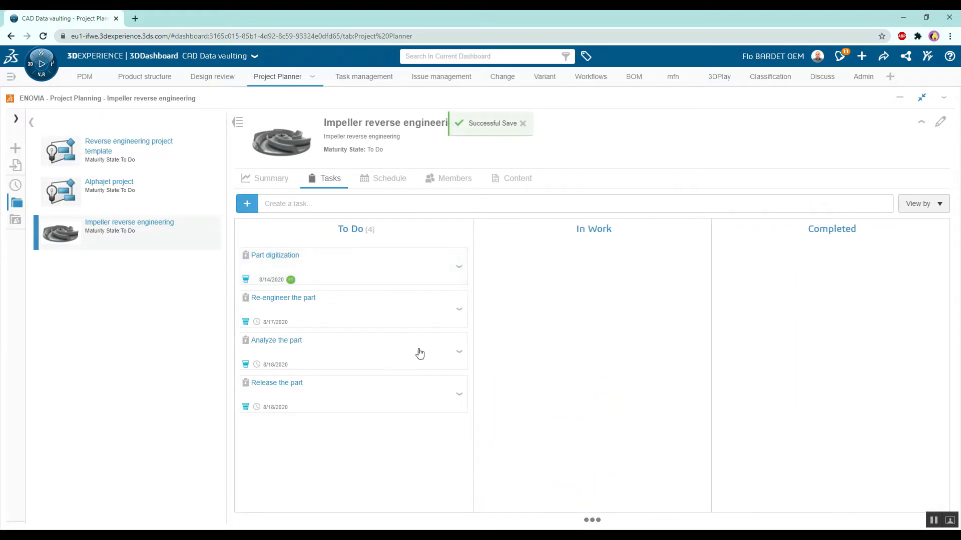
Assign the Re-engineer the part task to the first author added to the project and save it
click(391, 311)
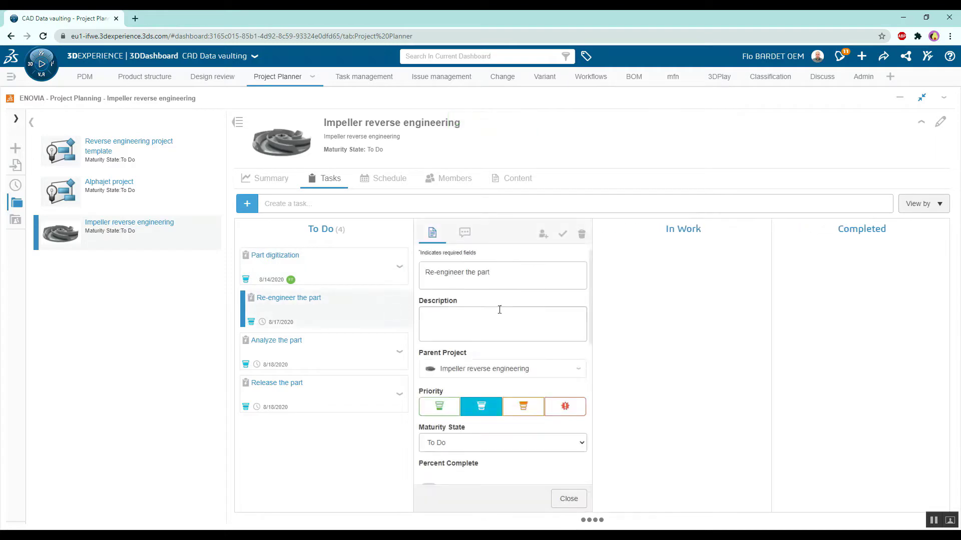
scroll(500, 309, down, 3)
scroll(479, 311, down, 1)
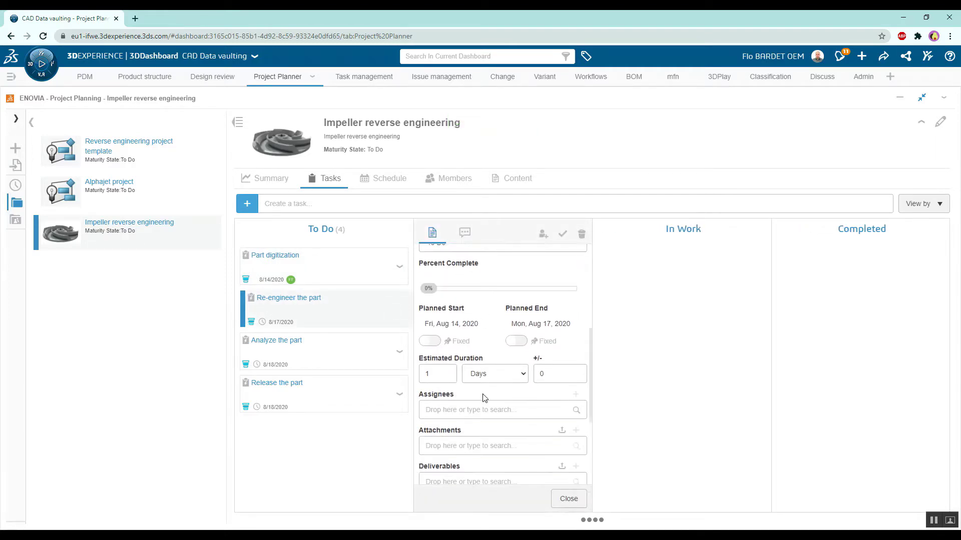
click(484, 408)
text(b)
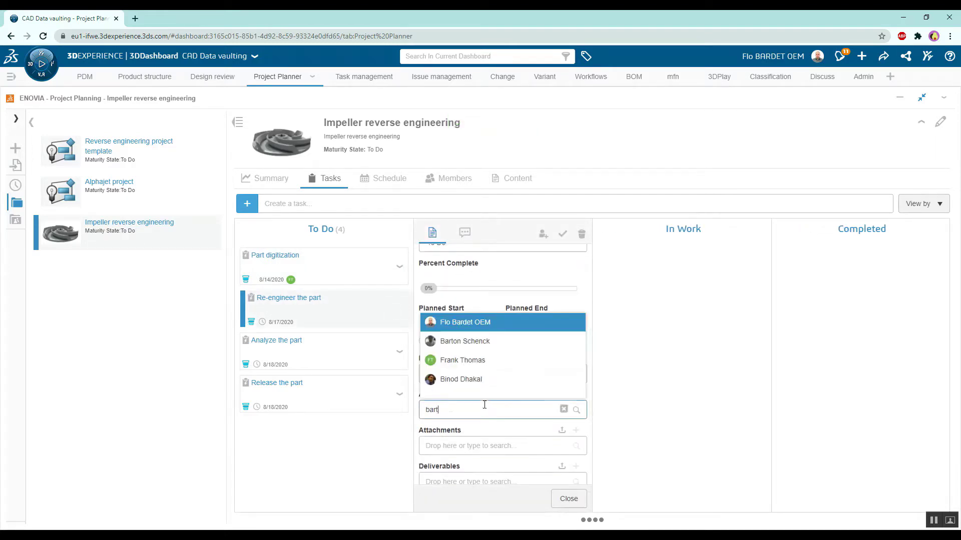
text(art)
click(491, 355)
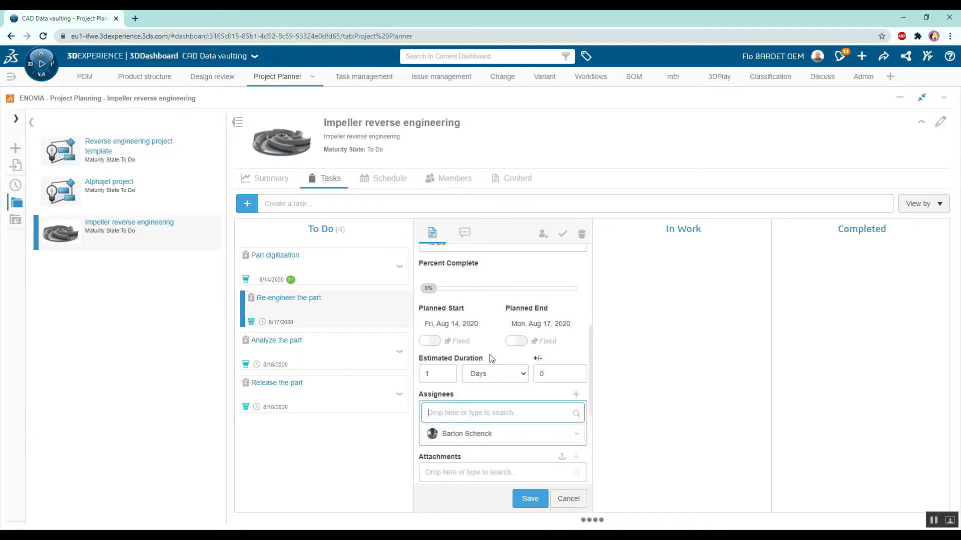
click(530, 498)
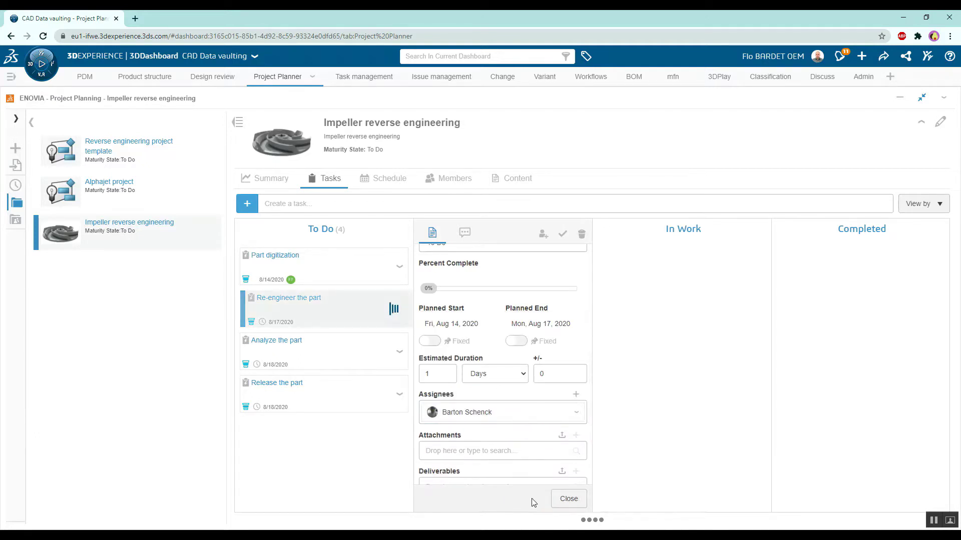
Assign the Analyze the part task to the third author added to the project and save it
click(343, 354)
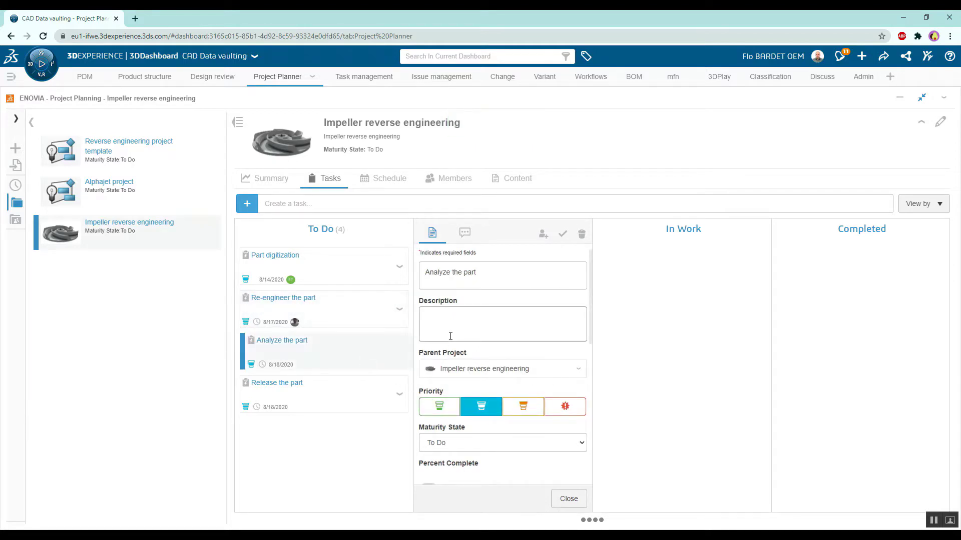
scroll(451, 351, down, 3)
scroll(459, 325, down, 3)
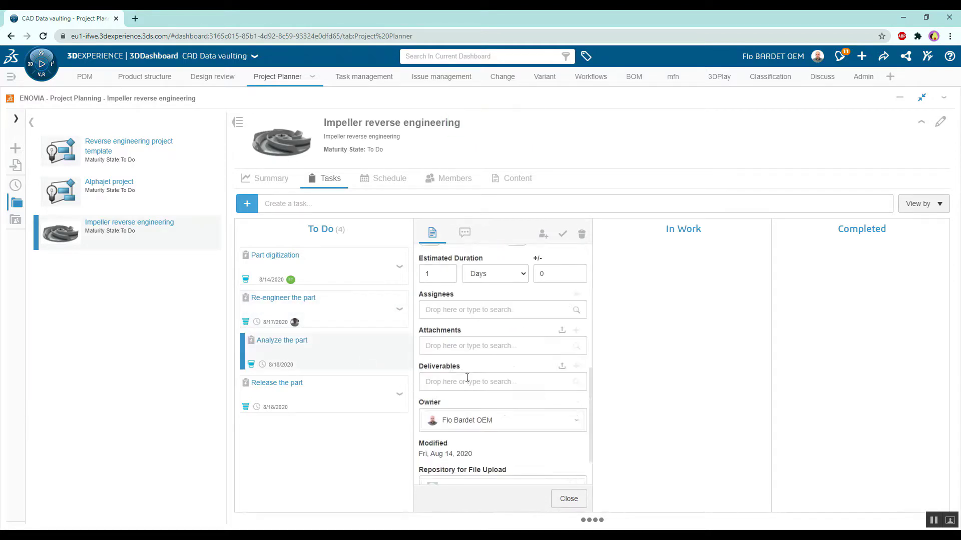
click(466, 310)
text(binod)
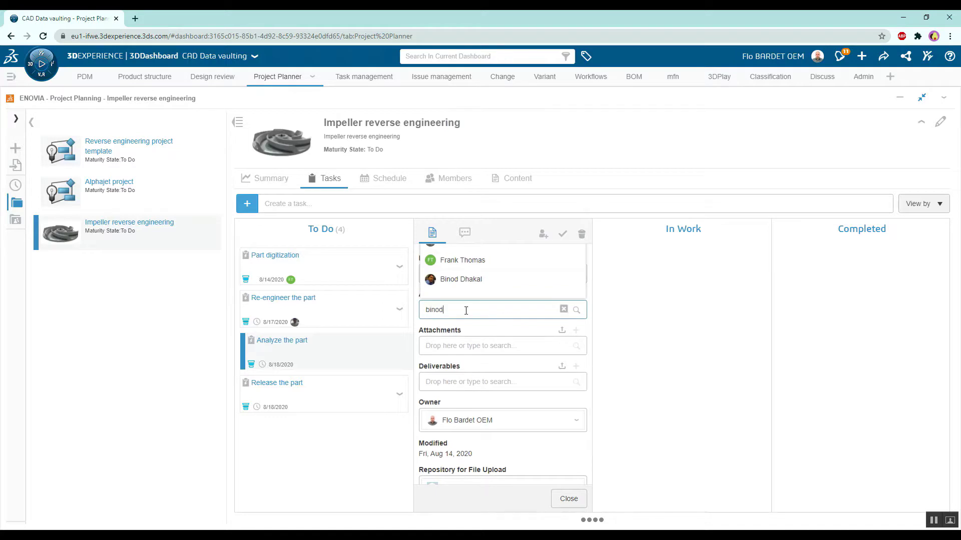
key(Return)
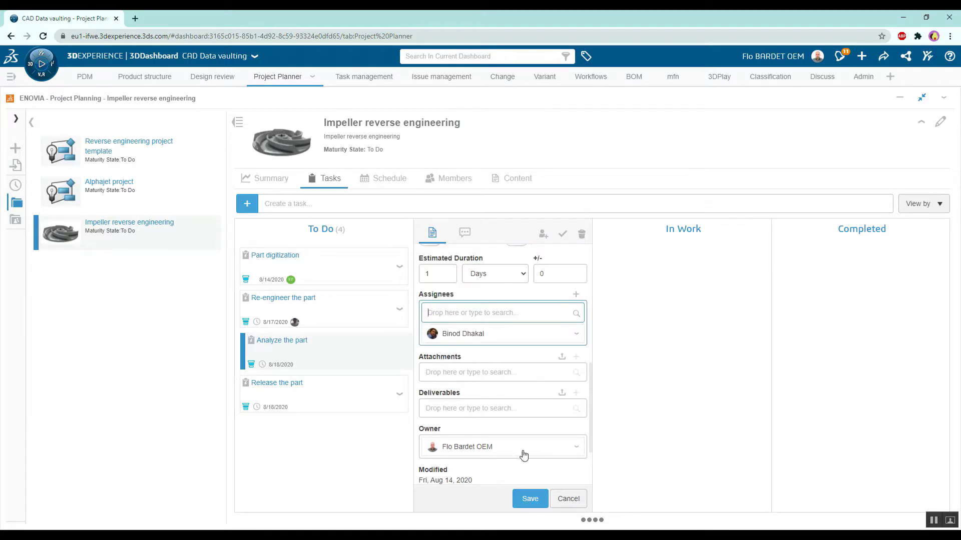
click(529, 500)
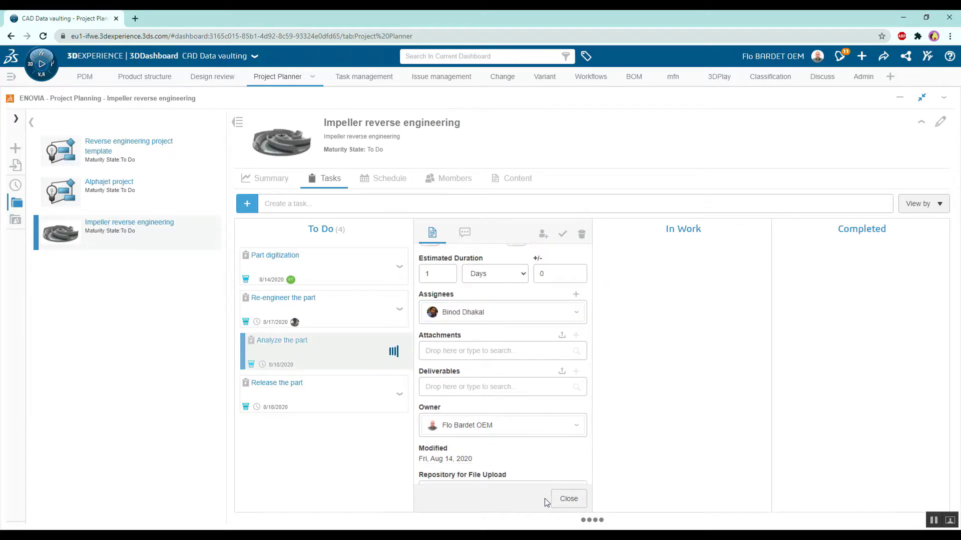
Assign the Release the part task to the project owner and save it
click(348, 399)
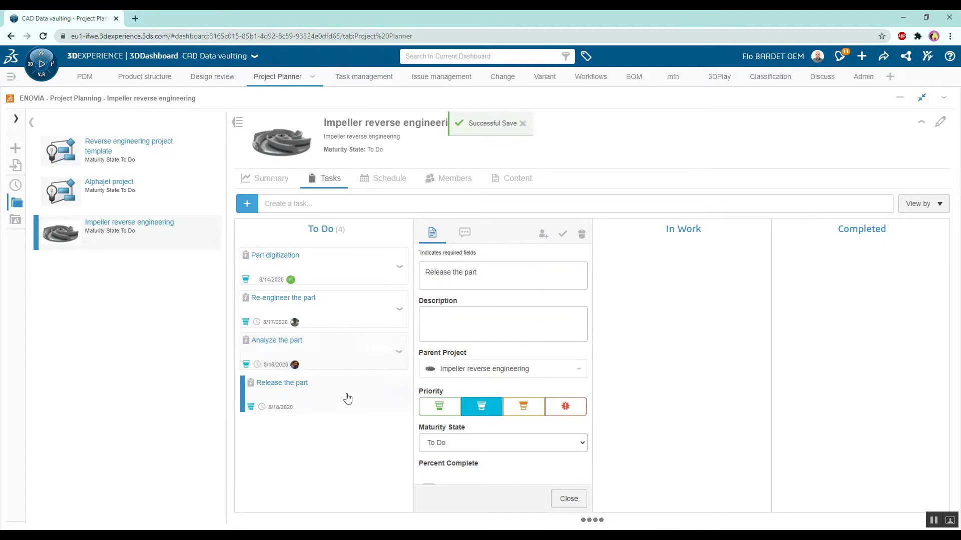
scroll(462, 362, down, 6)
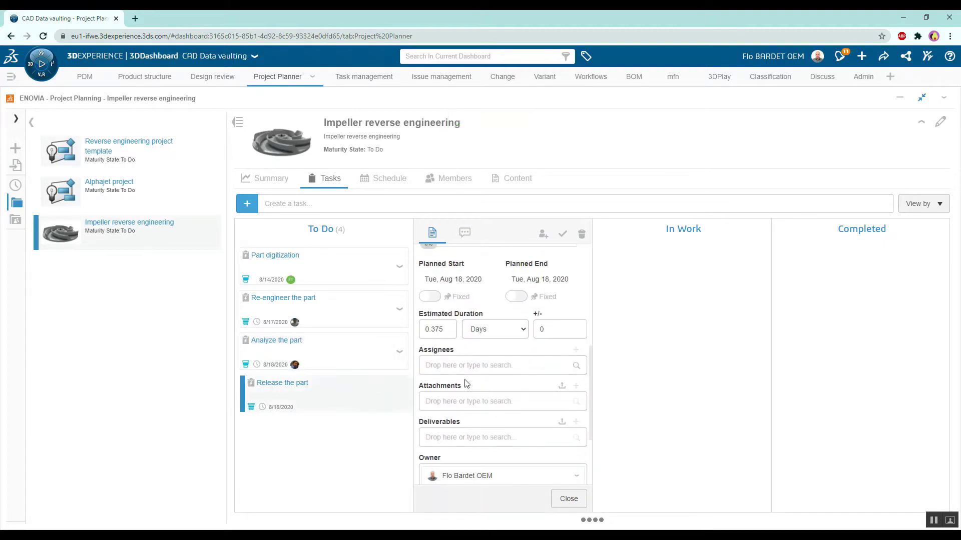
click(461, 360)
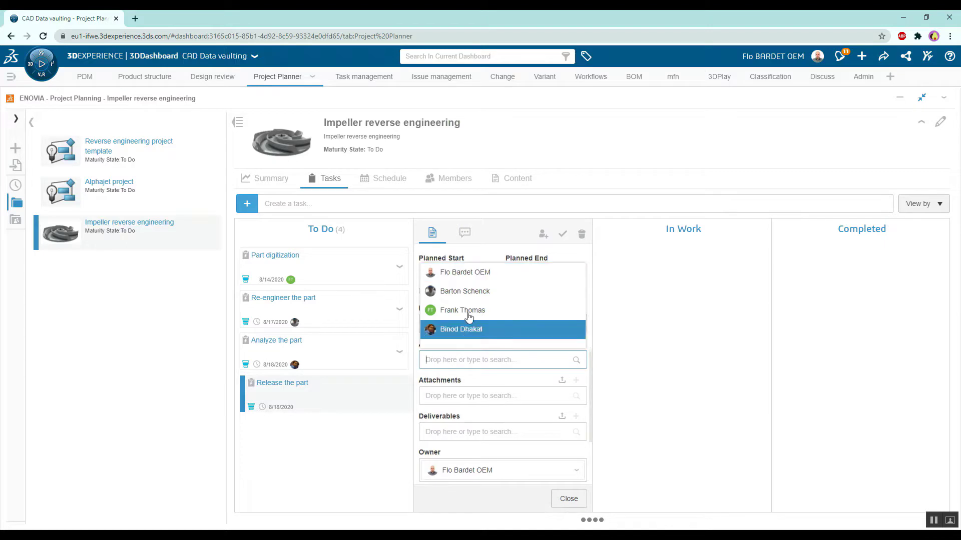
click(470, 275)
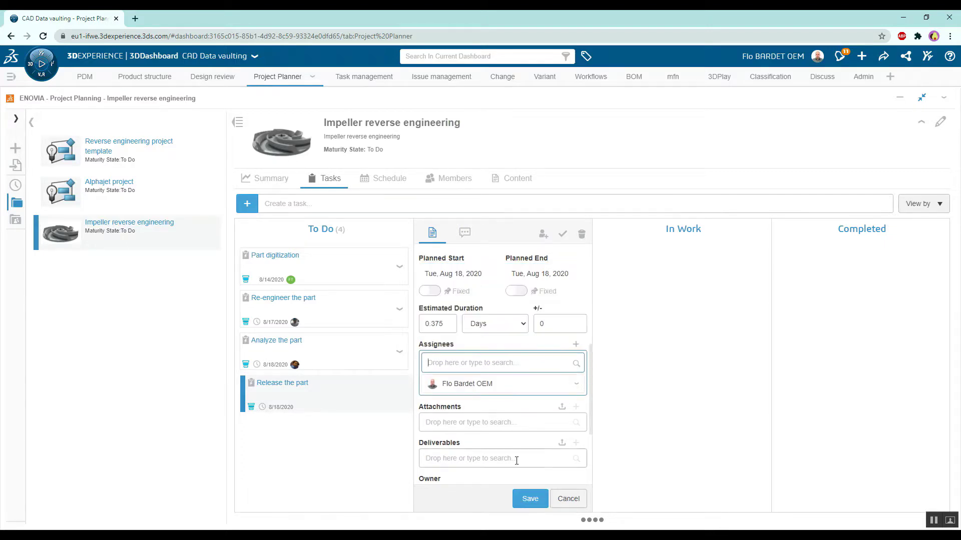
click(523, 498)
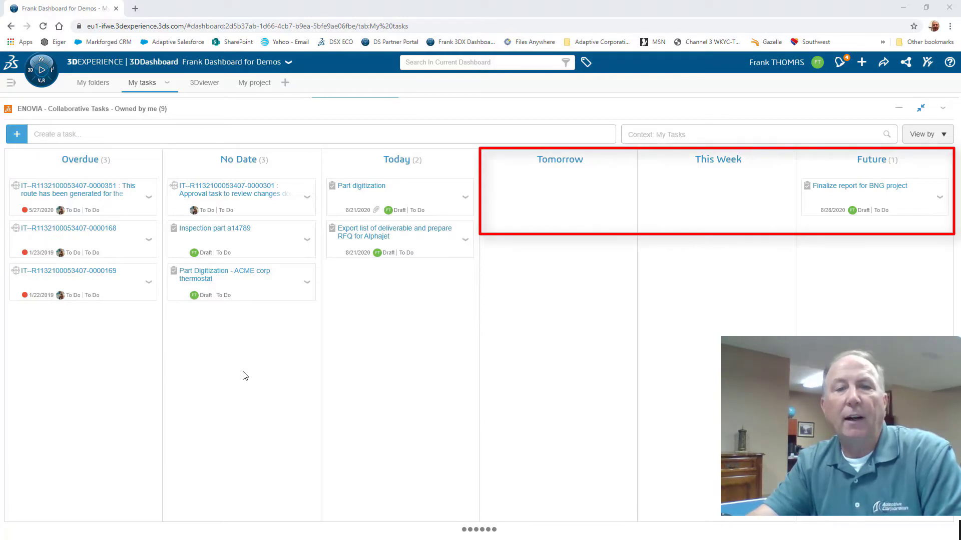
On the assignee's dashboard, open the Part digitization task due today and read its full description, including the part's storage location
click(465, 198)
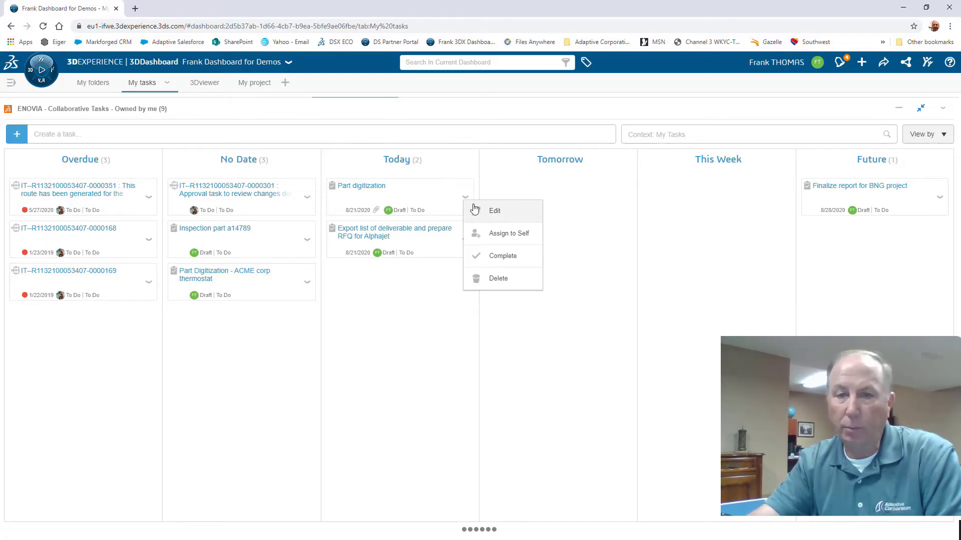
click(473, 207)
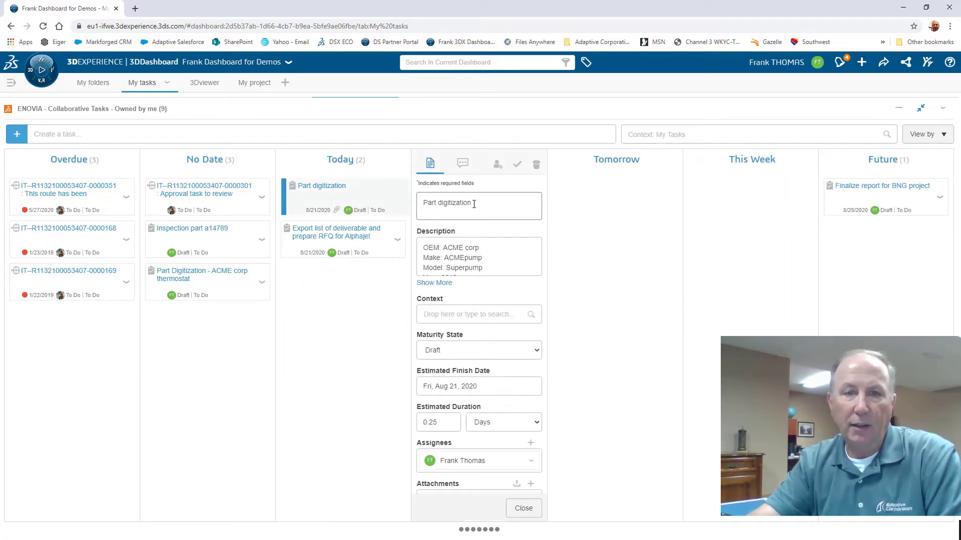
click(434, 282)
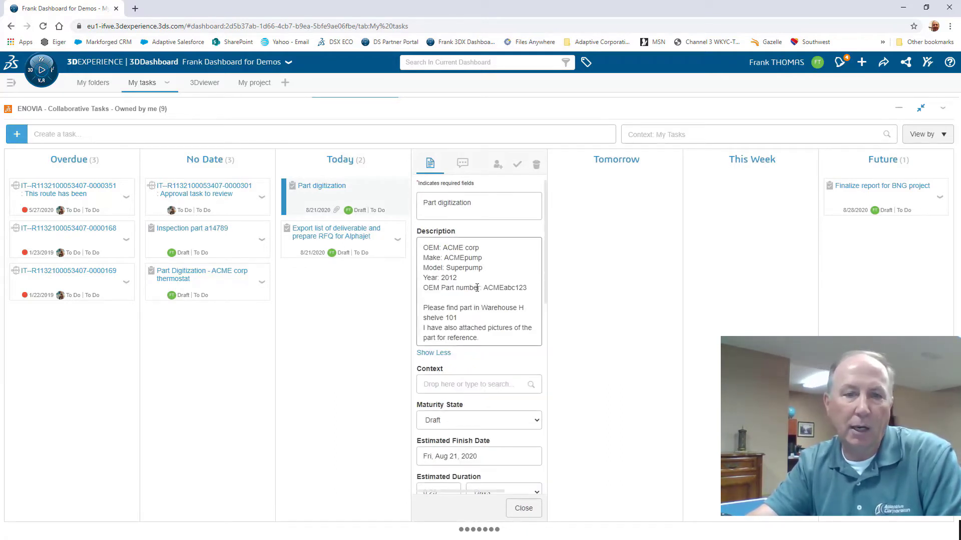
scroll(478, 292, down, 1)
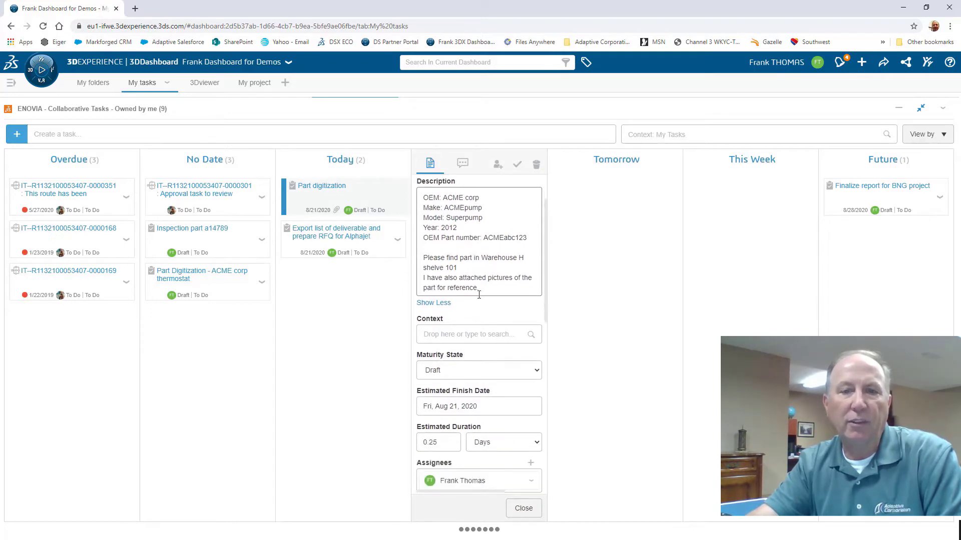
triple_click(438, 267)
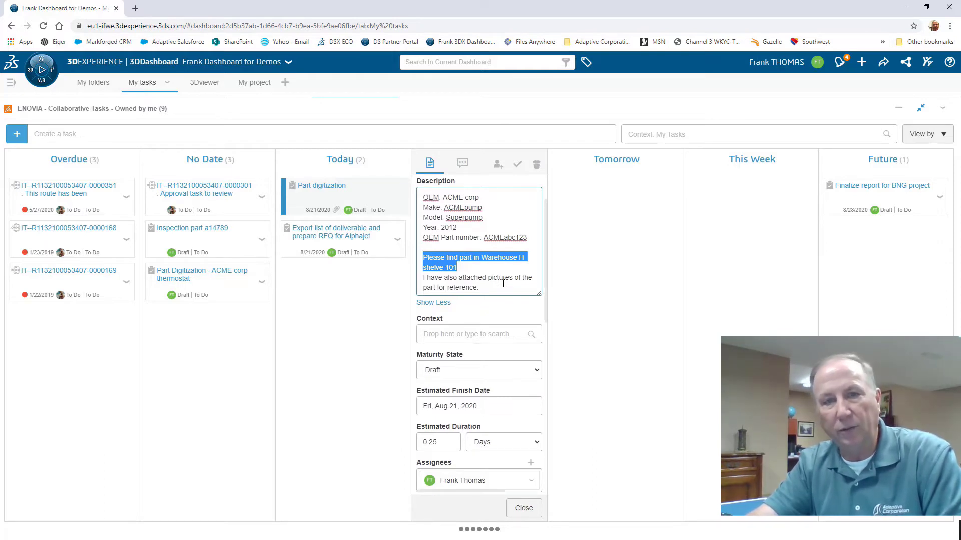
click(499, 282)
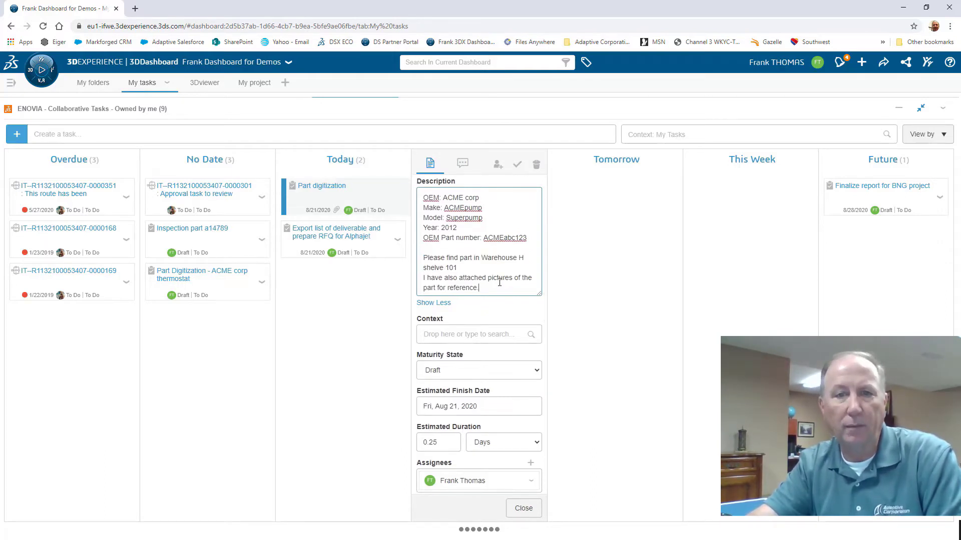
Check the Part digitization task's finish date, duration and attachments, and open the impeller to scan attachment
scroll(499, 283, down, 2)
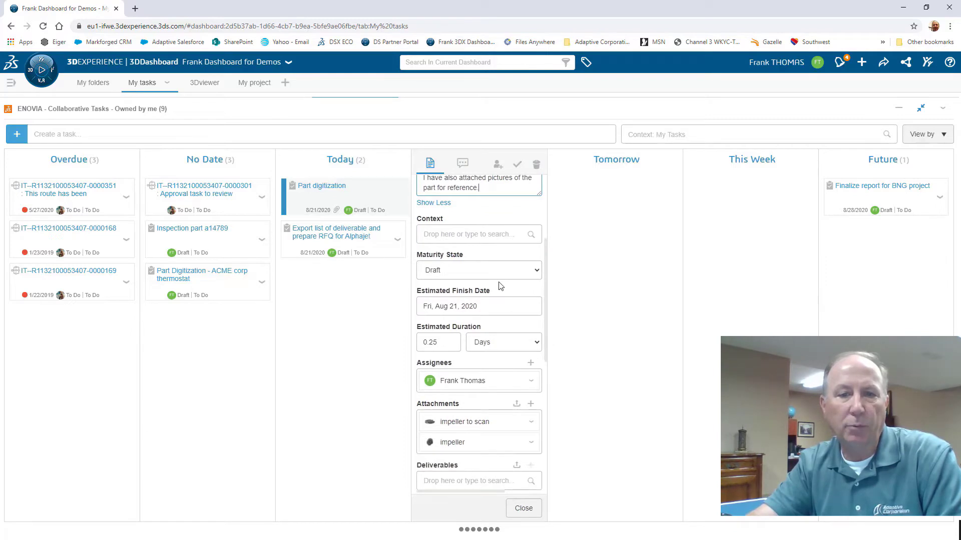
scroll(500, 286, down, 1)
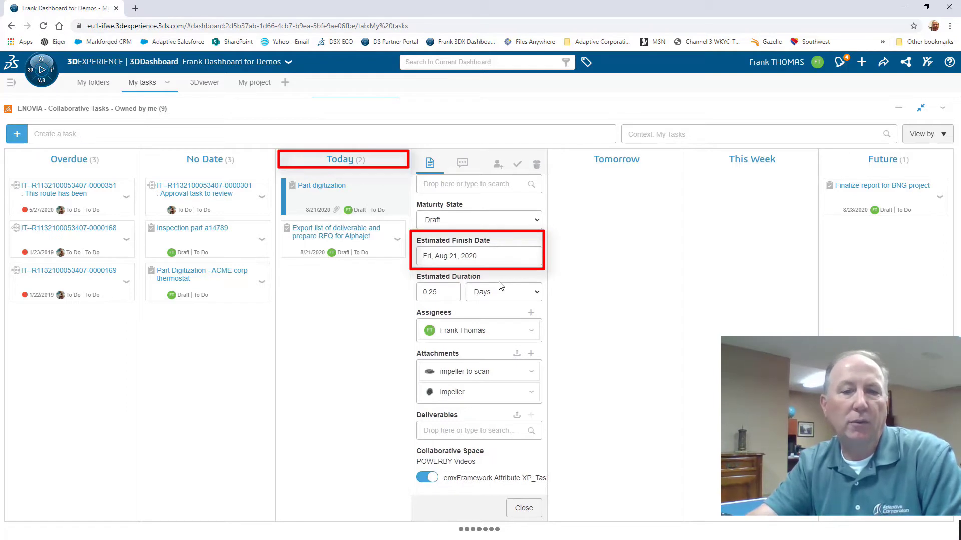
click(479, 371)
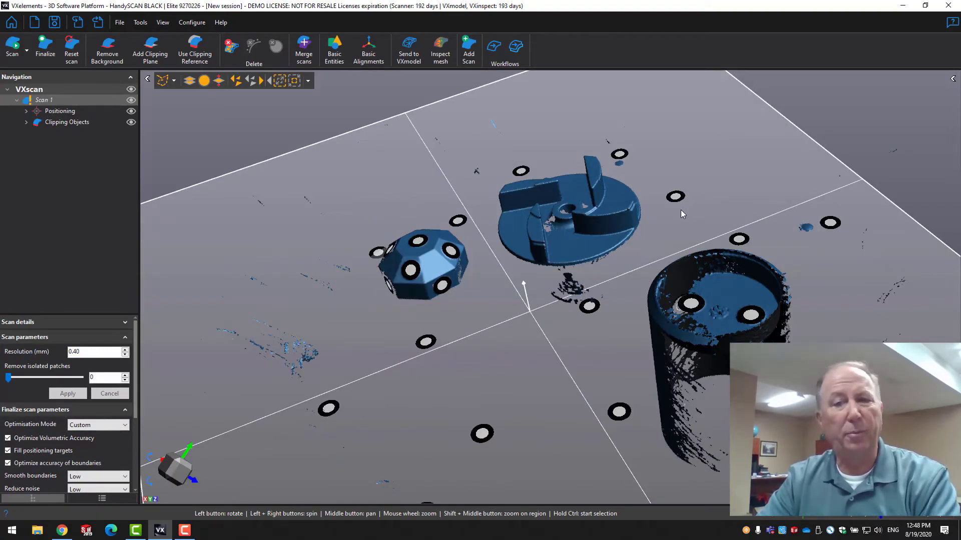
In VXelements, select the impeller mesh in Scan 1 with the Connect selection, invert the selection and delete everything else
drag(623, 197, 658, 236)
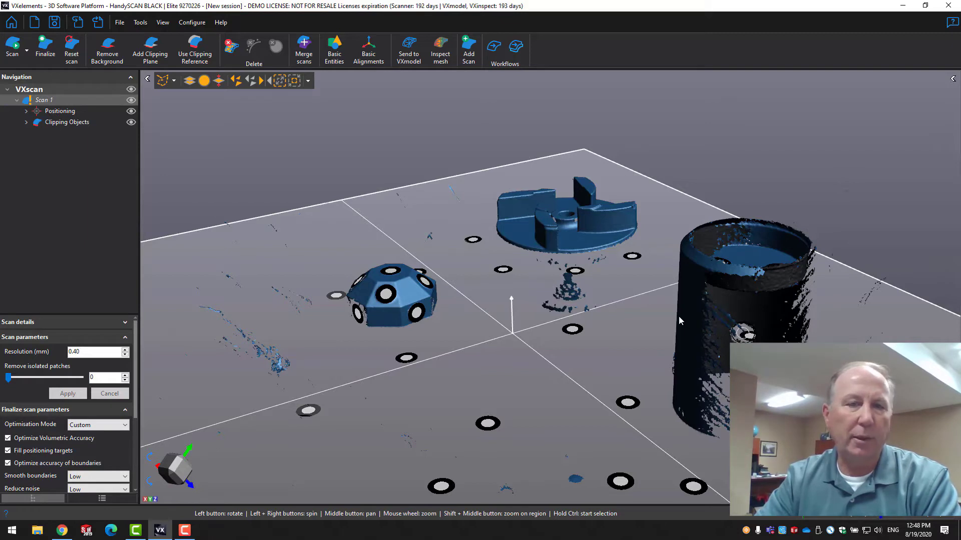
click(174, 81)
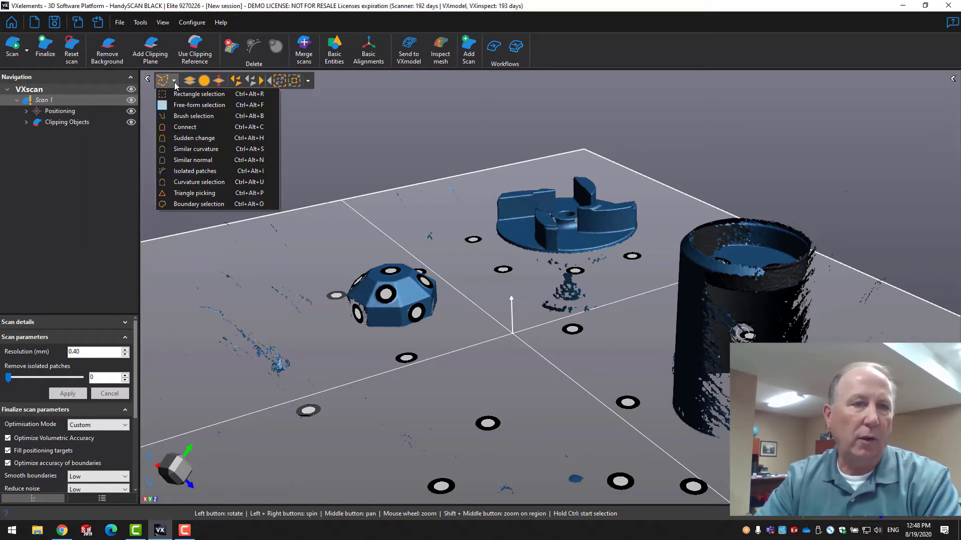
click(193, 128)
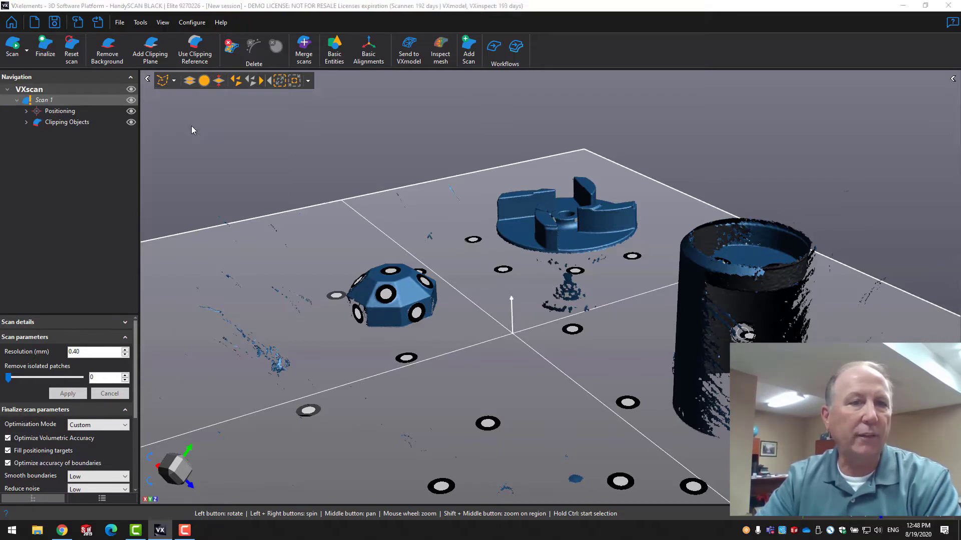
ctrl+click(518, 234)
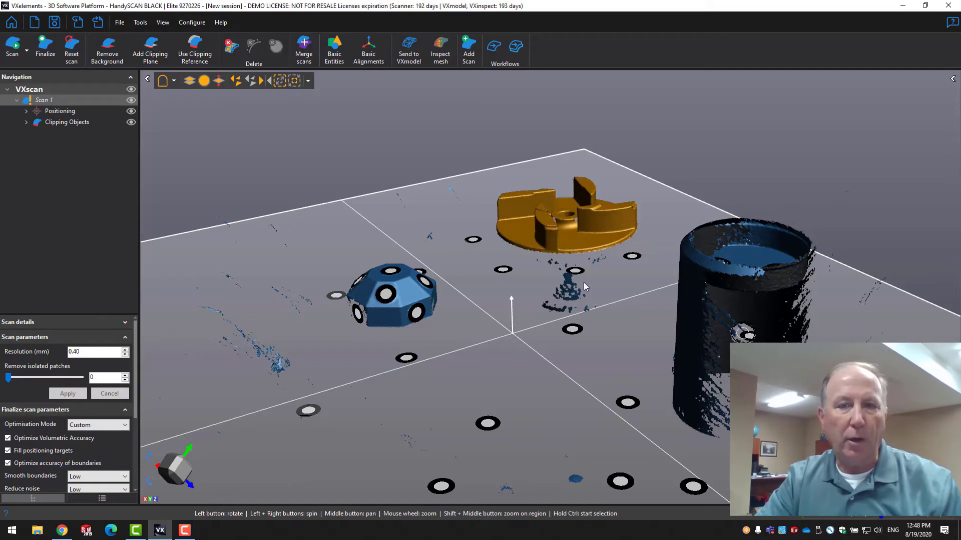
click(264, 82)
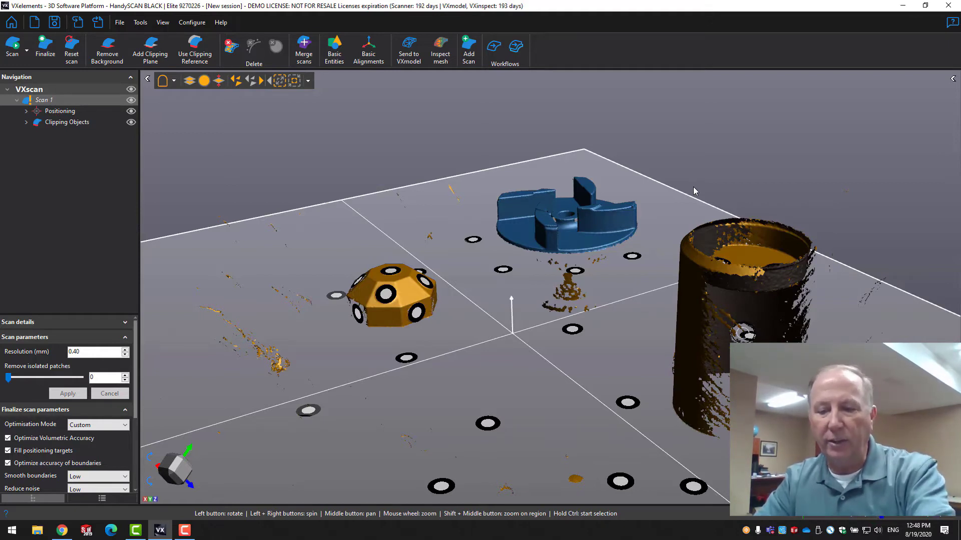
key(Delete)
key(Return)
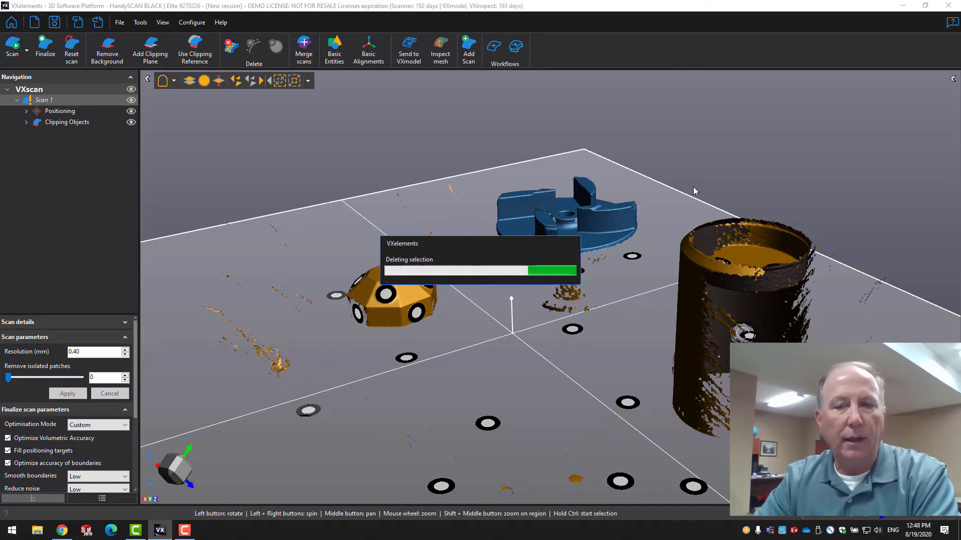
Examine the cleaned and merged impeller scan from several angles and close up
mouse_move(661, 286)
mouse_down()
mouse_move(669, 266)
mouse_move(676, 284)
mouse_move(665, 275)
mouse_move(672, 279)
mouse_move(648, 283)
mouse_up()
drag(584, 258, 599, 308)
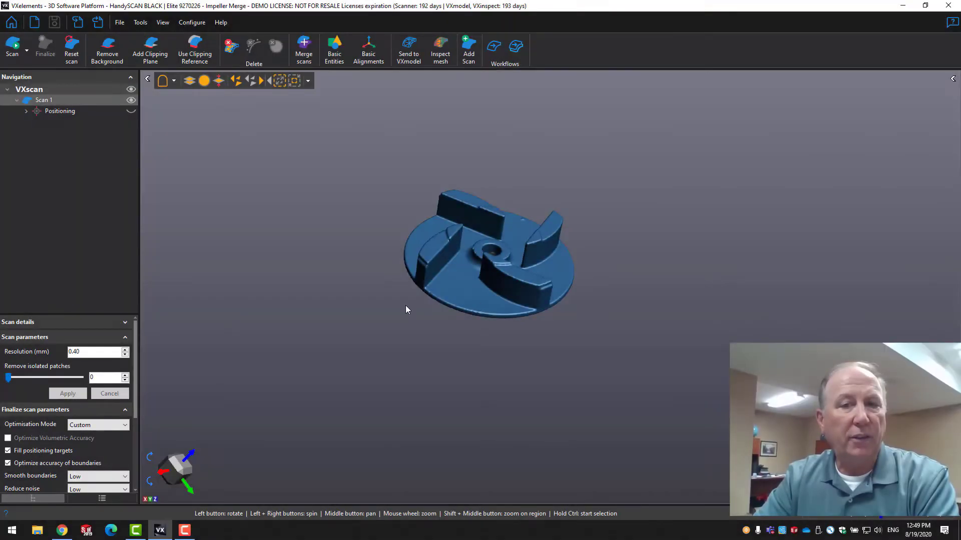
drag(406, 307, 467, 330)
scroll(613, 326, down, 2)
scroll(612, 322, up, 5)
drag(612, 323, 673, 372)
drag(714, 296, 714, 304)
drag(811, 340, 720, 309)
drag(884, 305, 472, 277)
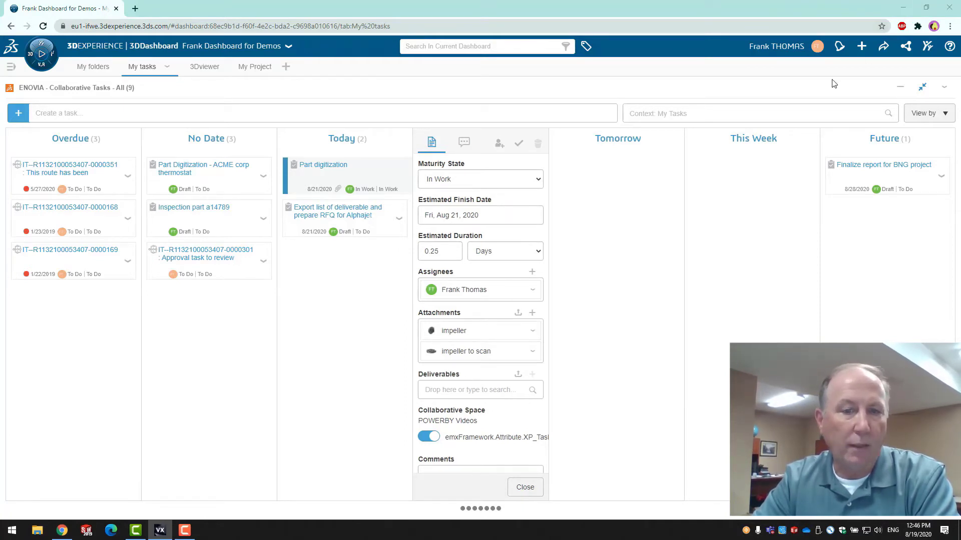
Upload Impeller.stl as a deliverable of the Part digitization task, save it and mark the task as completed
click(517, 376)
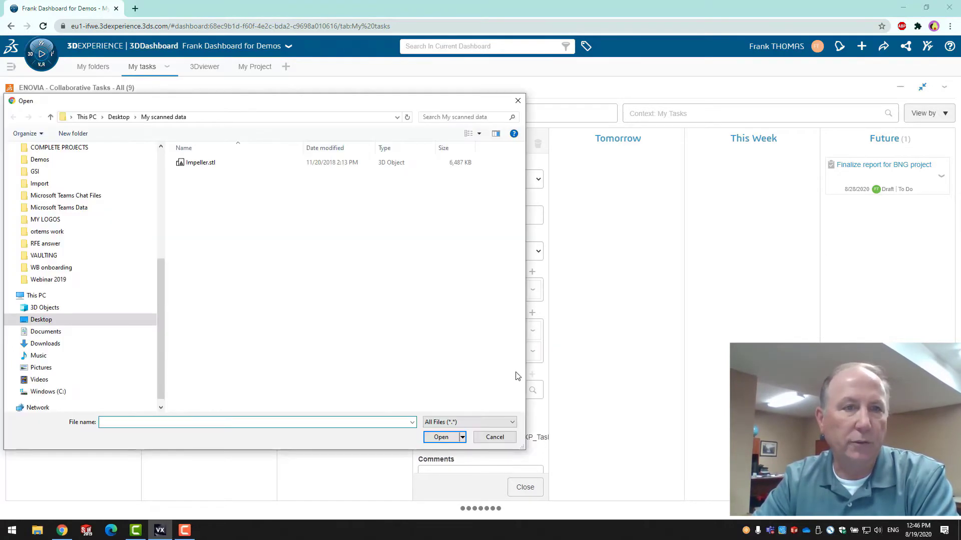
click(349, 165)
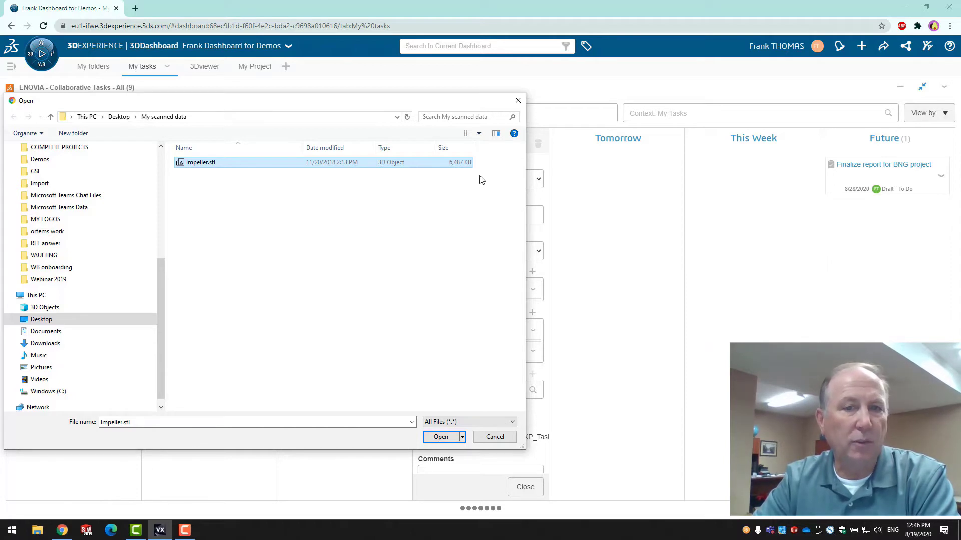
click(447, 438)
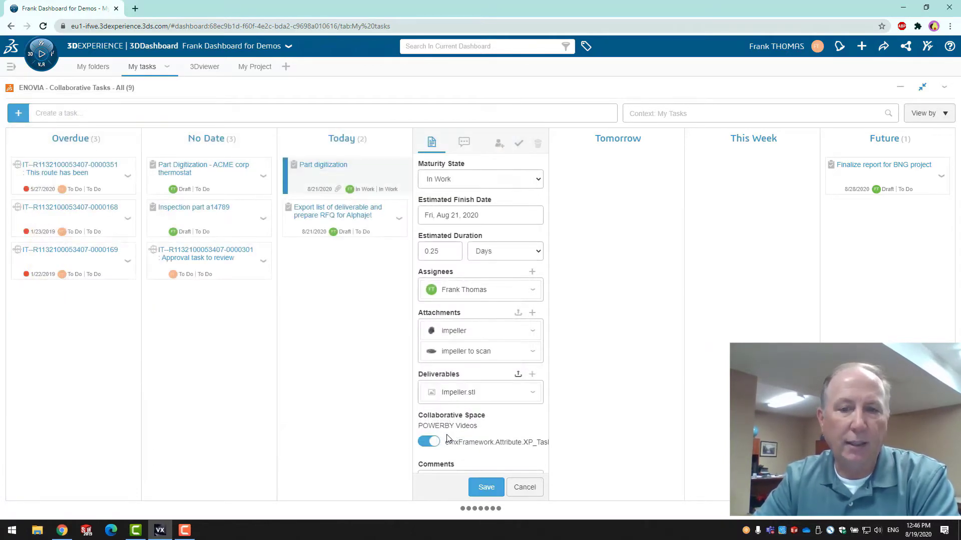
click(479, 483)
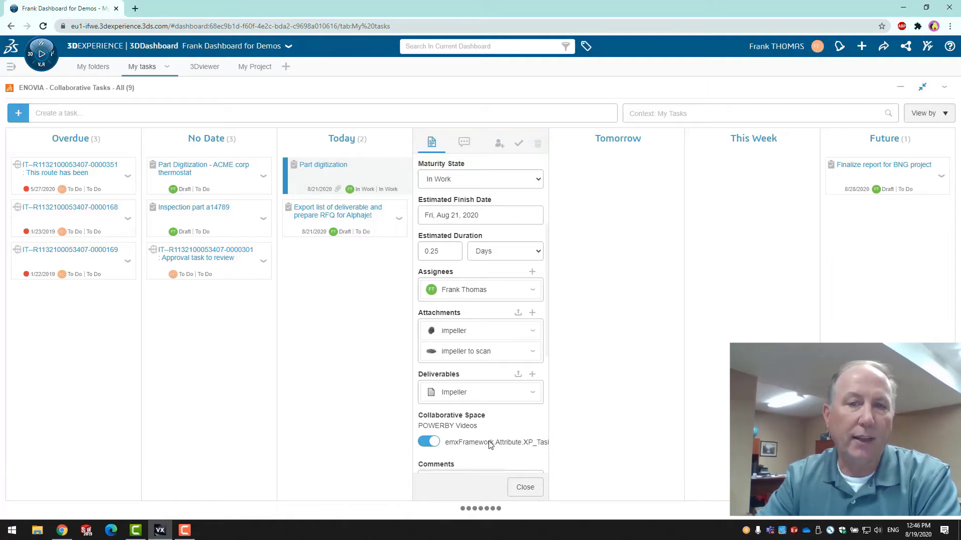
click(520, 146)
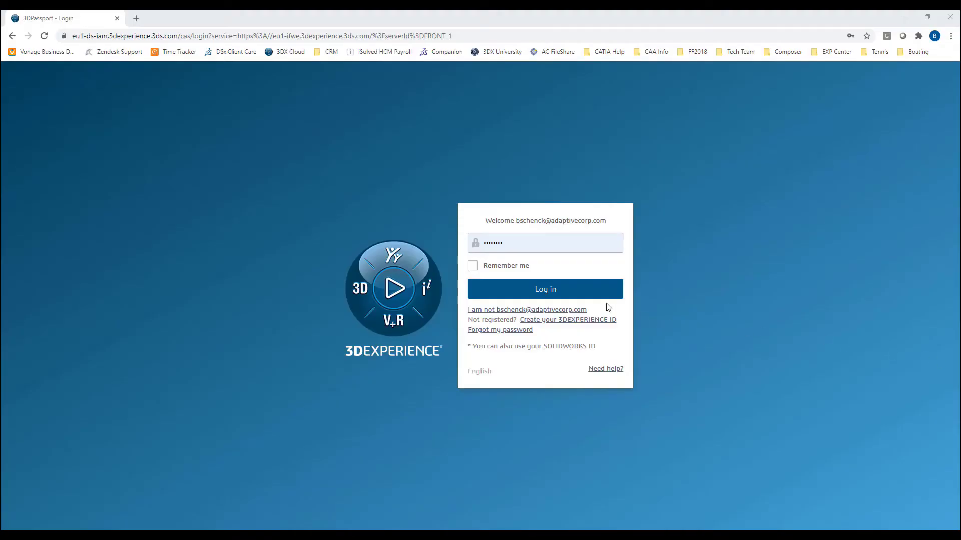
Log in to the engineer's 3DEXPERIENCE dashboard, open the Impeller reverse engineering project and review its summary charts
click(541, 291)
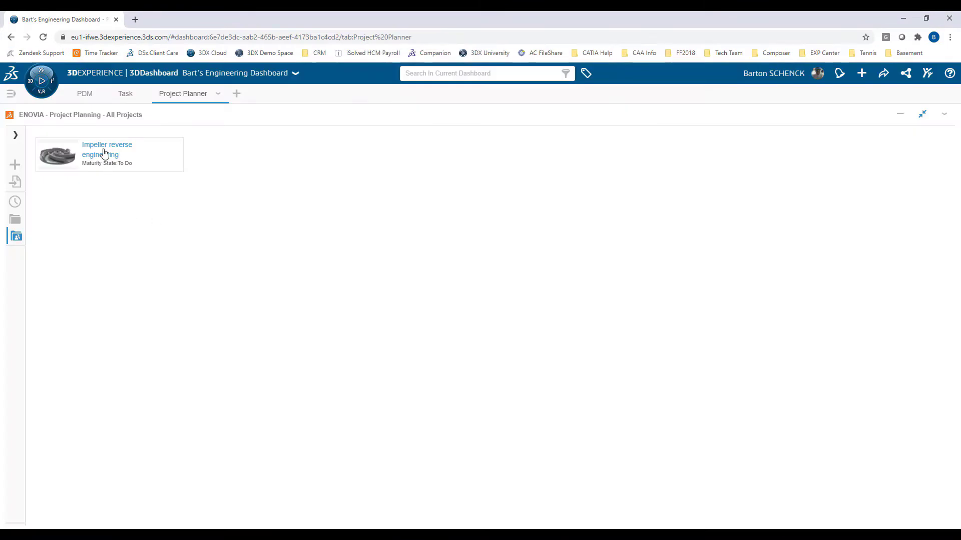
click(104, 153)
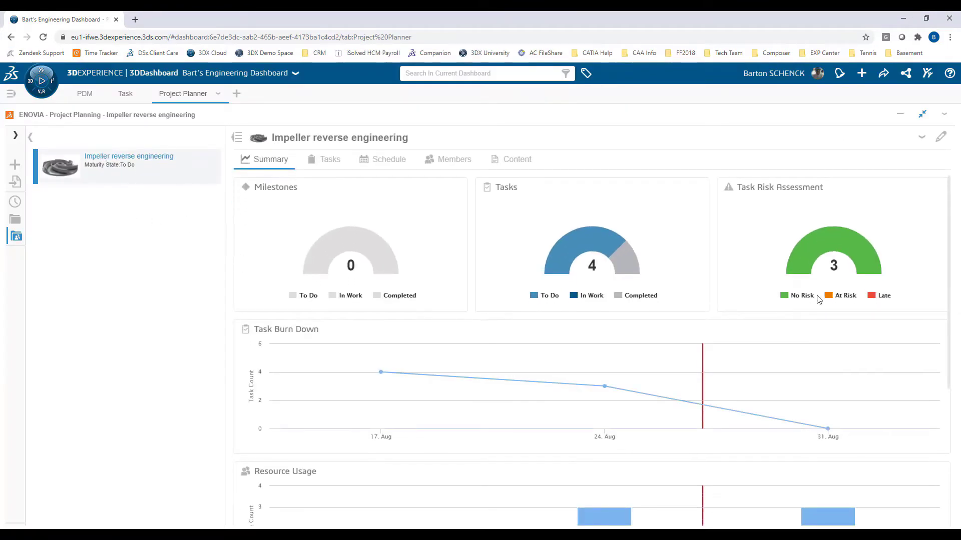
scroll(823, 292, down, 4)
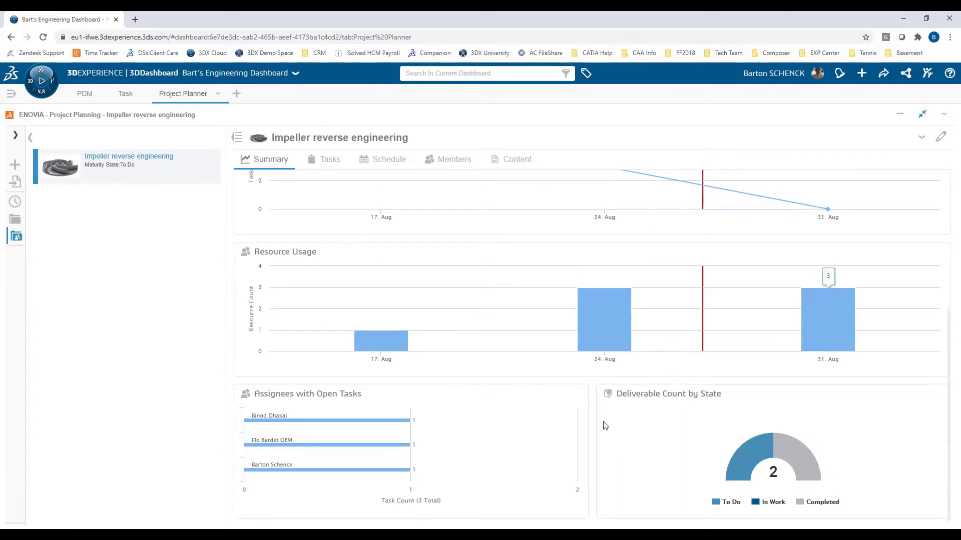
scroll(302, 468, up, 4)
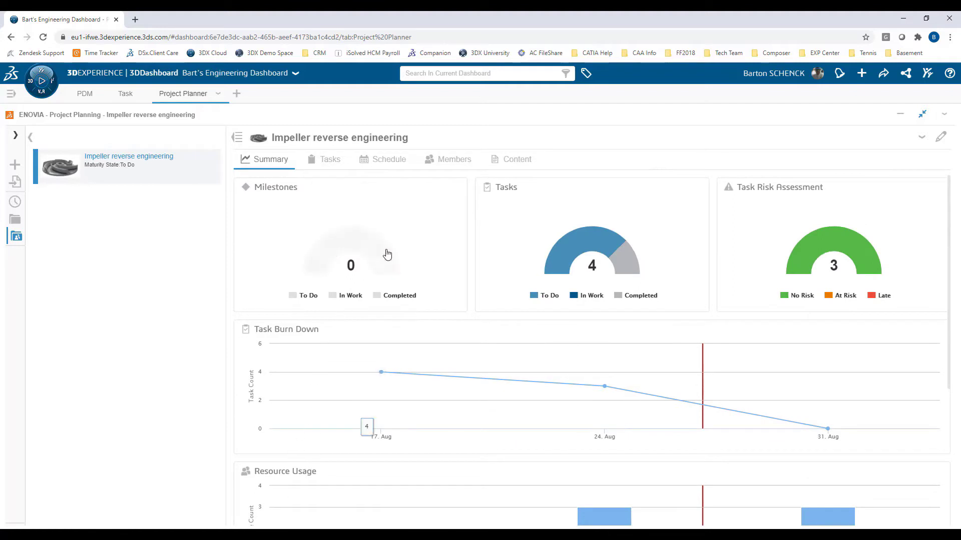
Check the tasks of the Impeller reverse engineering project and the view options, and open the Re-engineer the part task's details
click(330, 157)
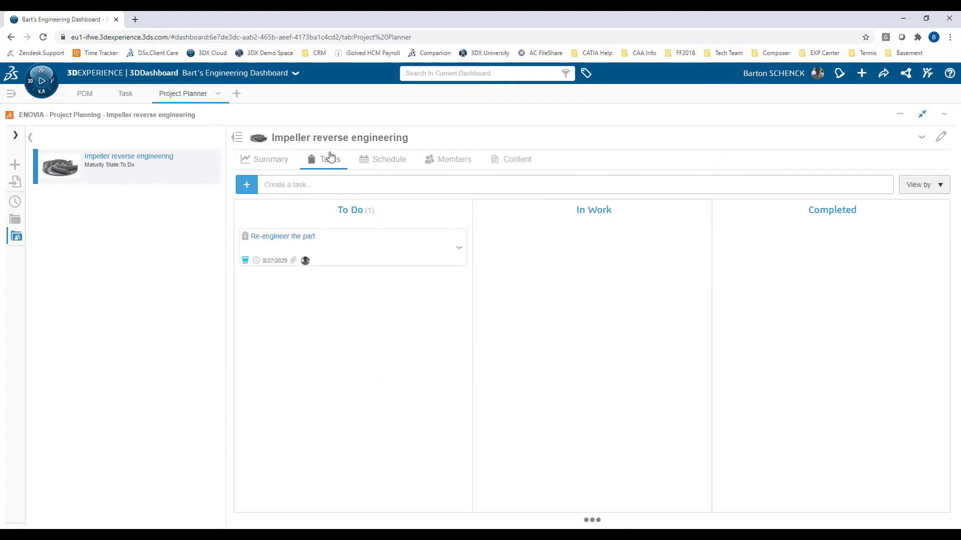
click(925, 185)
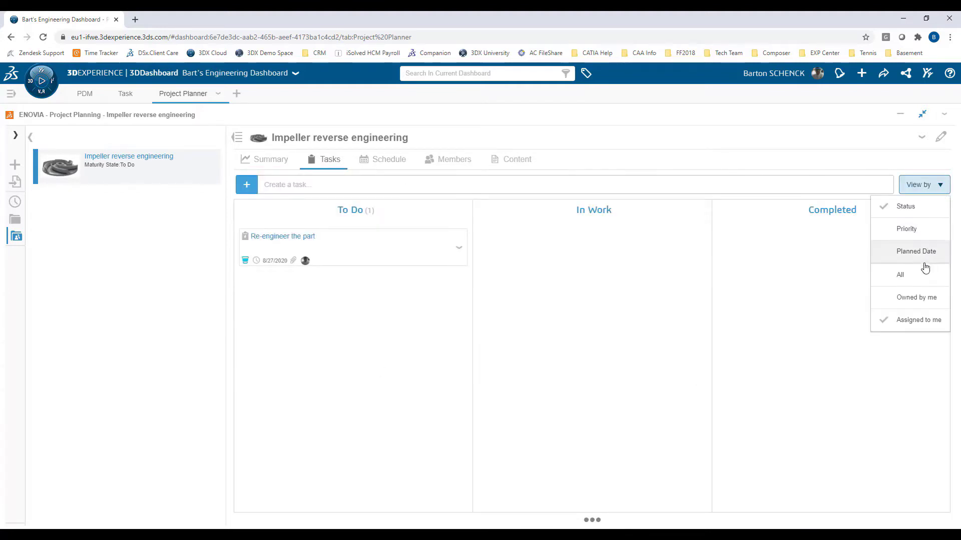
click(418, 351)
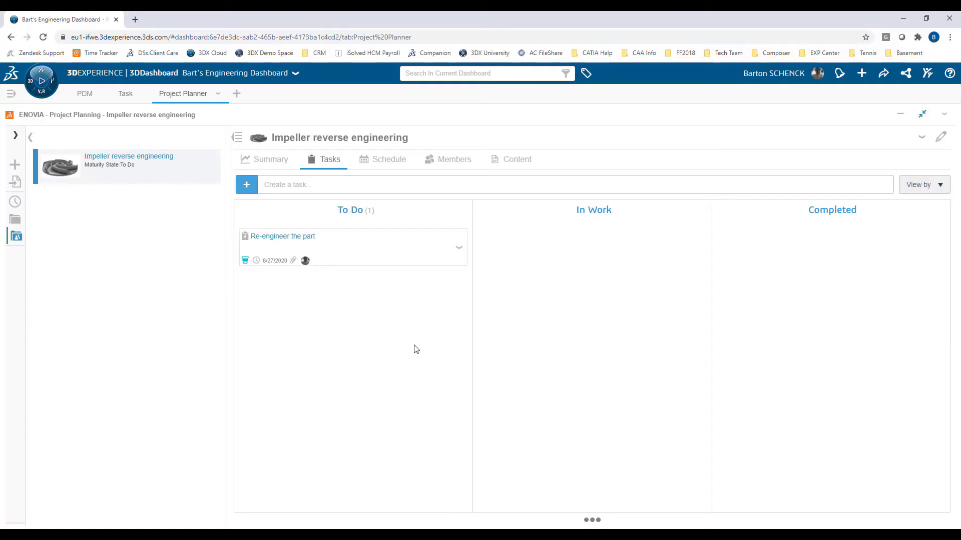
click(335, 251)
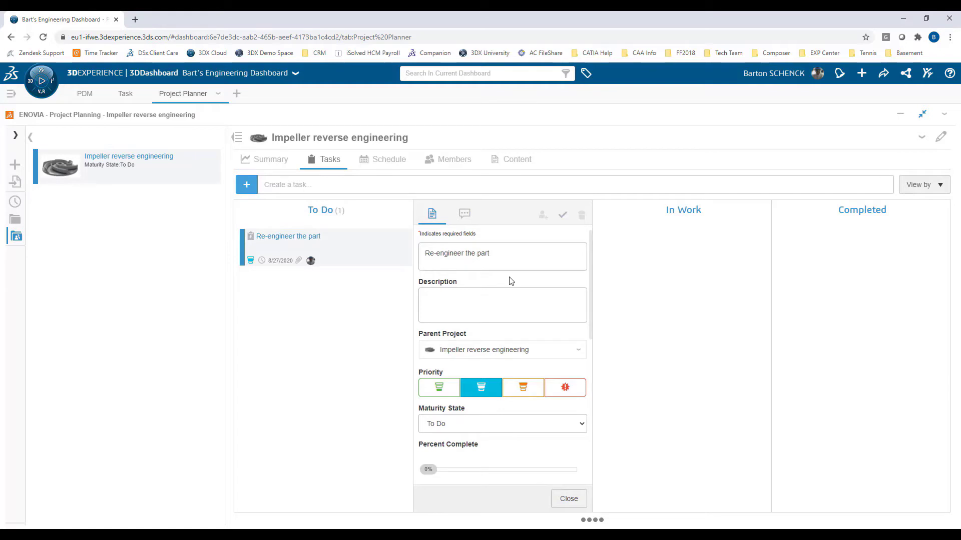
scroll(546, 315, down, 2)
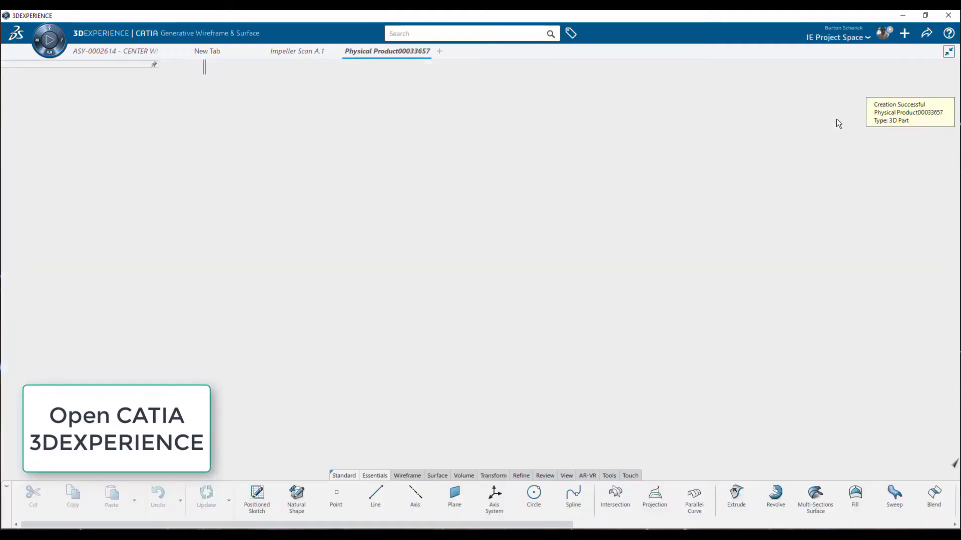
In CATIA, rename the new product Impeller Scan to Geo and its 3D shape Impeller Scan, and switch to Digitized Shape Preparation
right_click(393, 54)
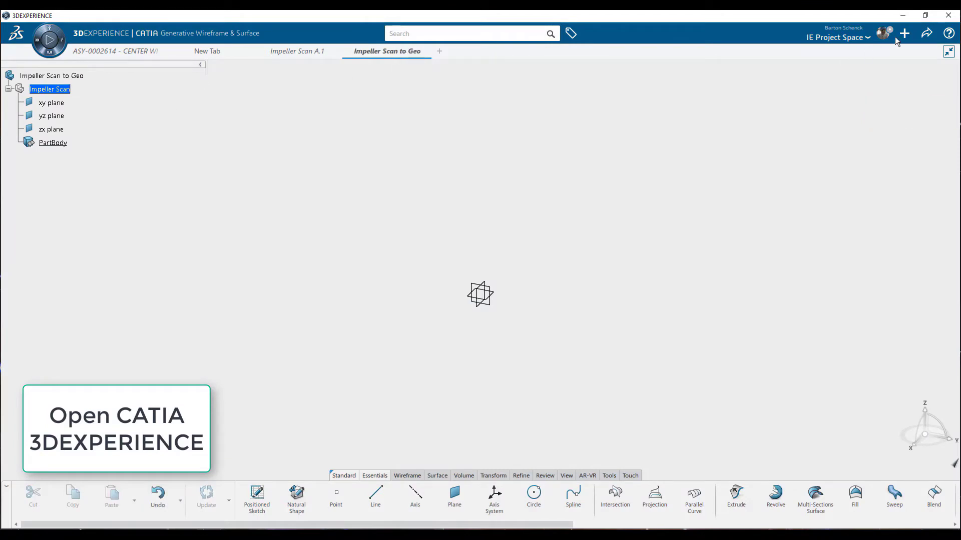
click(904, 35)
click(49, 40)
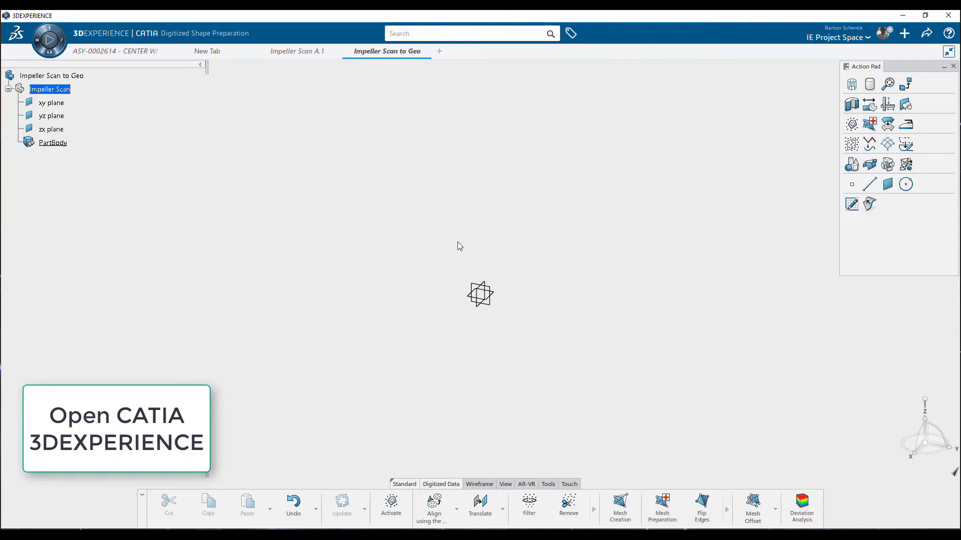
Import the Impeller Scan Merge A.1 digitization file from the desktop Impeller folder as Stl, with scale factor 1 and inches as file unit
click(900, 33)
click(900, 67)
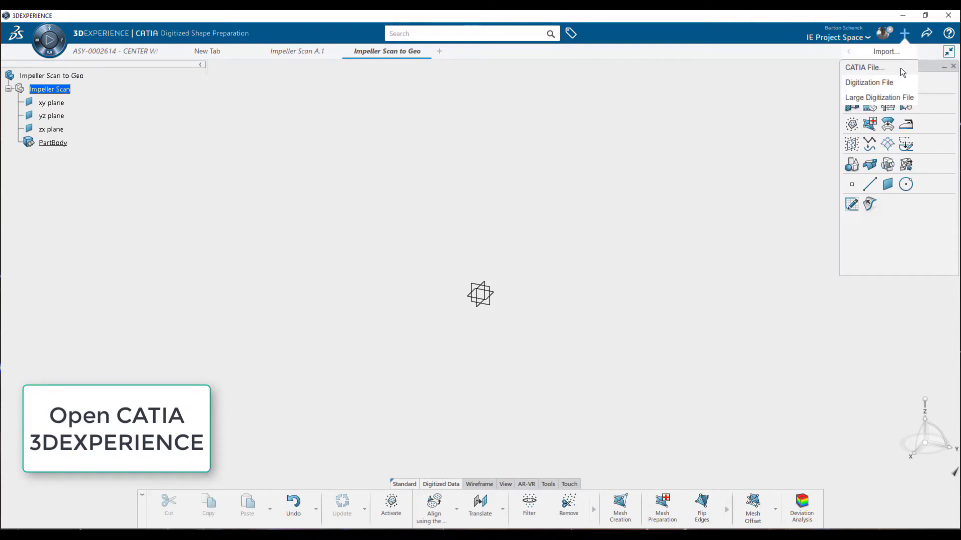
click(870, 83)
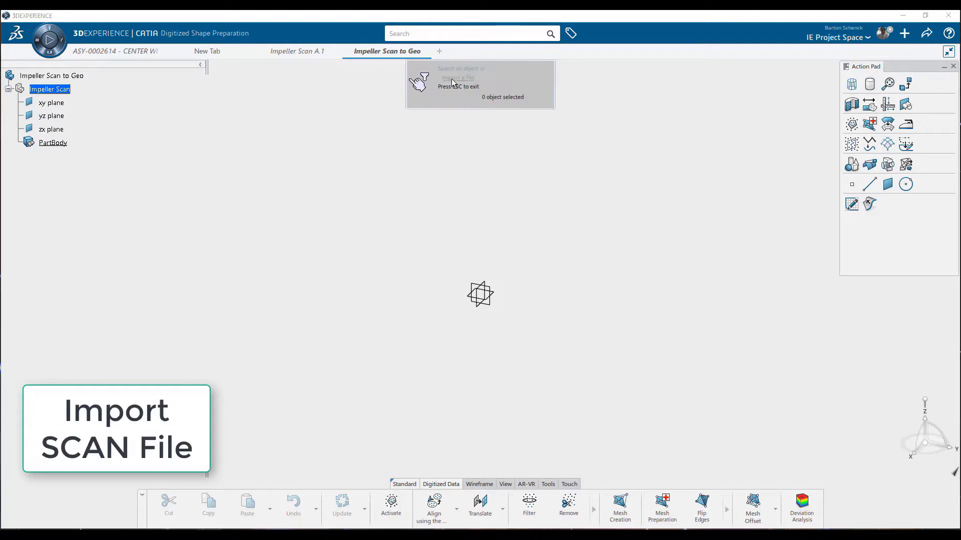
click(457, 78)
click(295, 234)
click(270, 233)
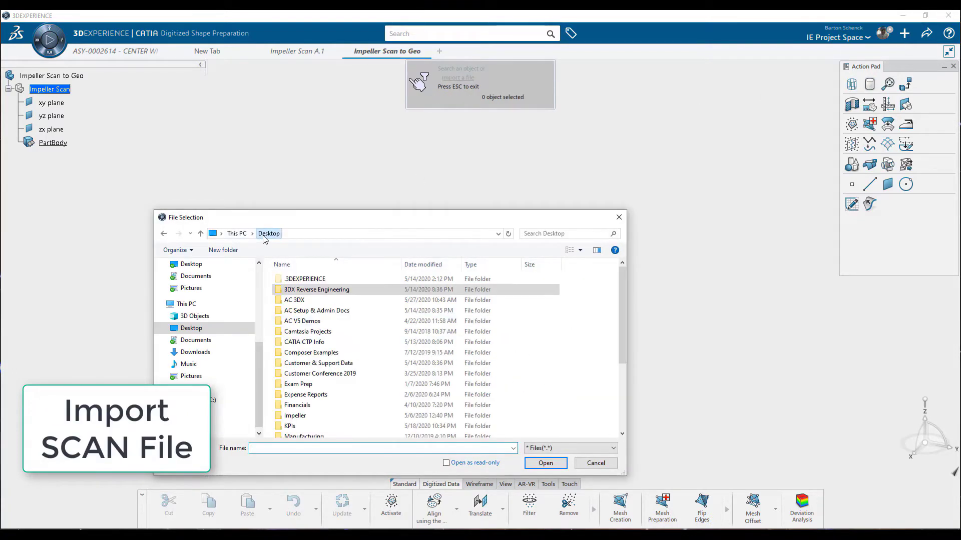
double_click(296, 418)
click(309, 396)
click(546, 464)
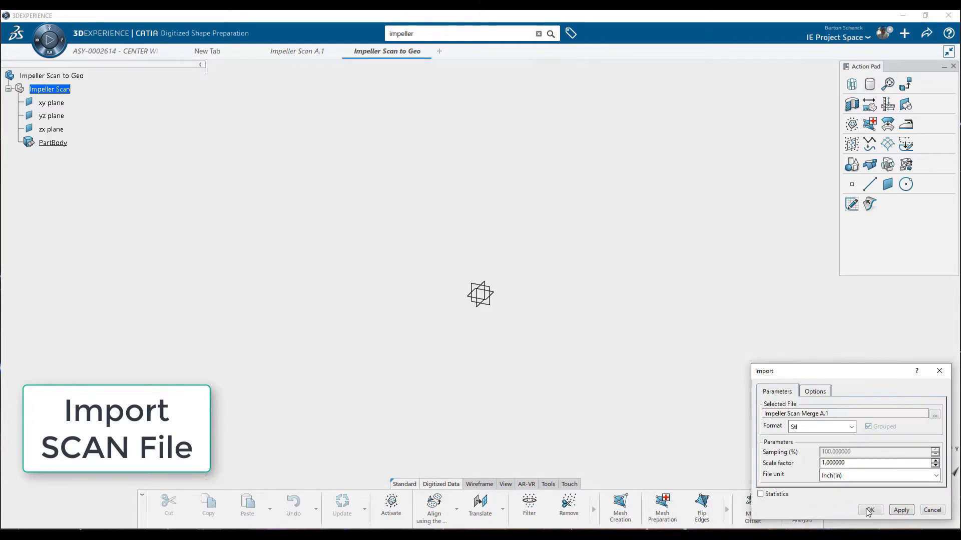
click(870, 510)
Expand the PartBody and examine the imported impeller scan from several angles and close up
middle_drag(726, 306, 553, 214)
click(18, 142)
click(79, 156)
click(328, 189)
middle_drag(486, 206, 572, 208)
scroll(602, 224, up, 4)
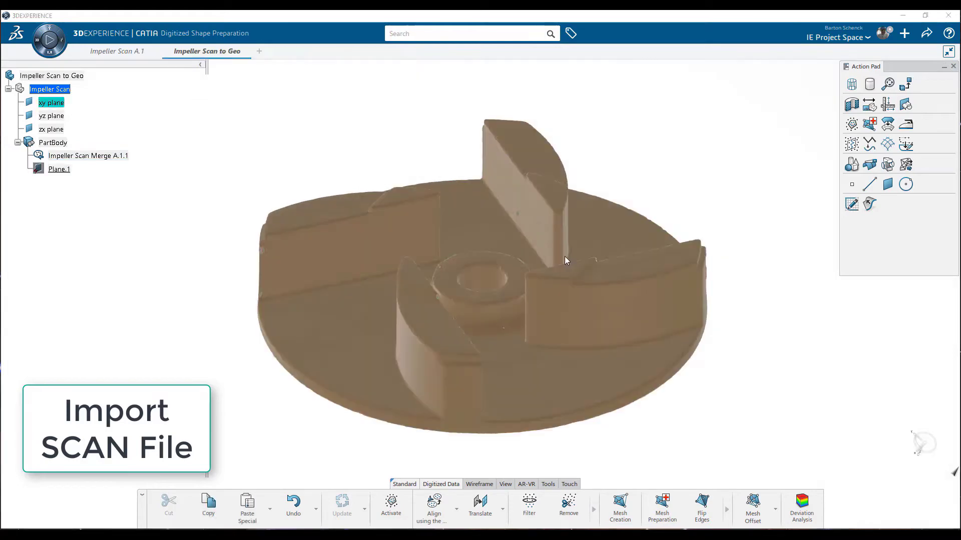
middle_drag(565, 260, 515, 295)
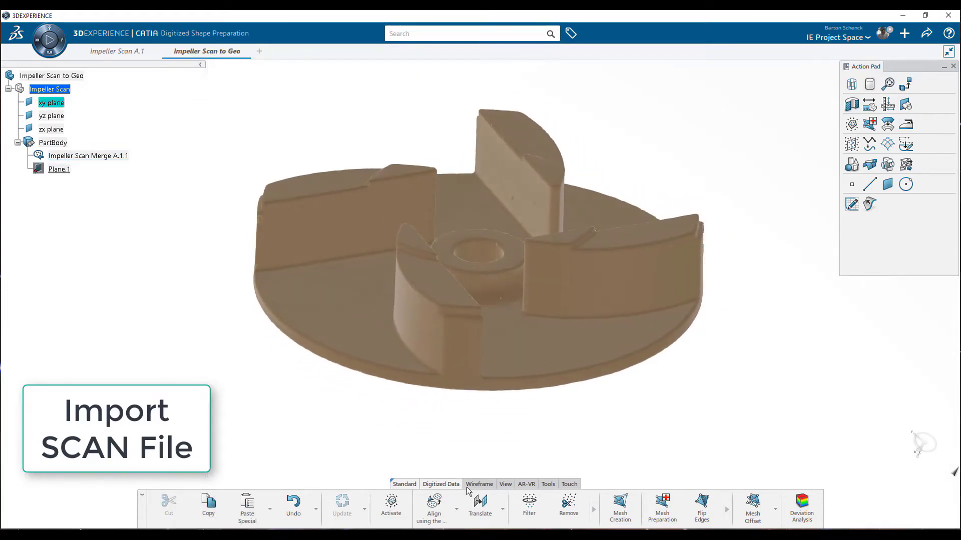
Create a mesh from the imported scan with the 3D Mesher, a 0.961 mm neighborhood and smooth shading, and hide the original scan
click(619, 506)
click(591, 355)
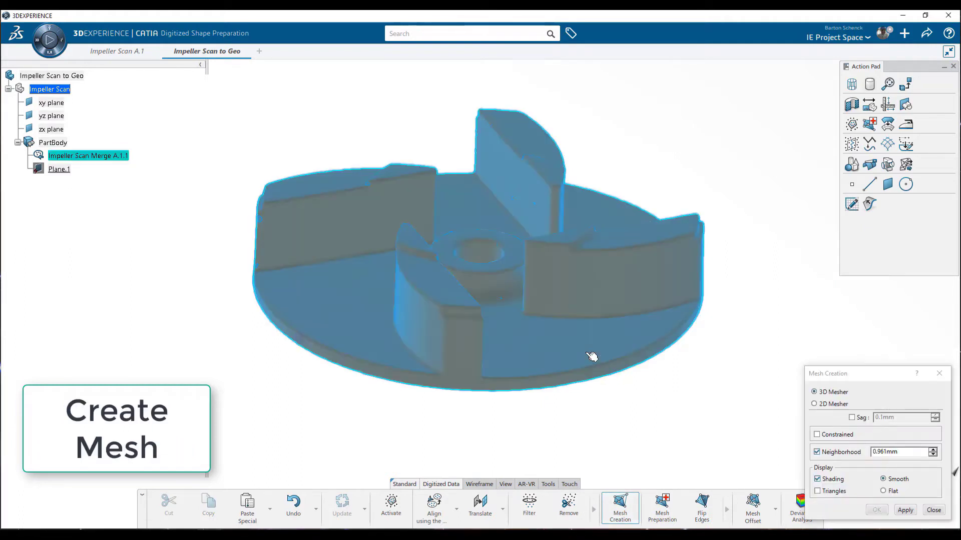
click(899, 511)
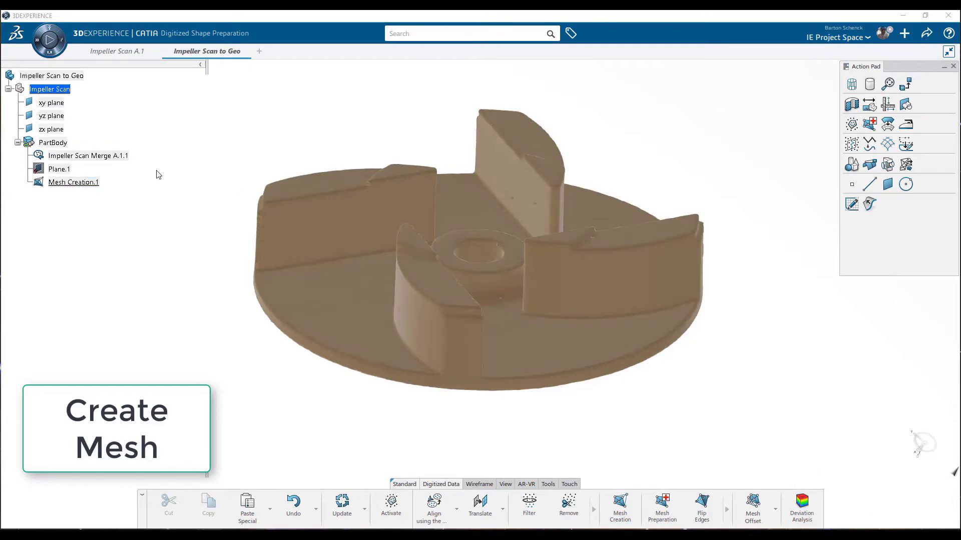
right_click(84, 156)
click(101, 195)
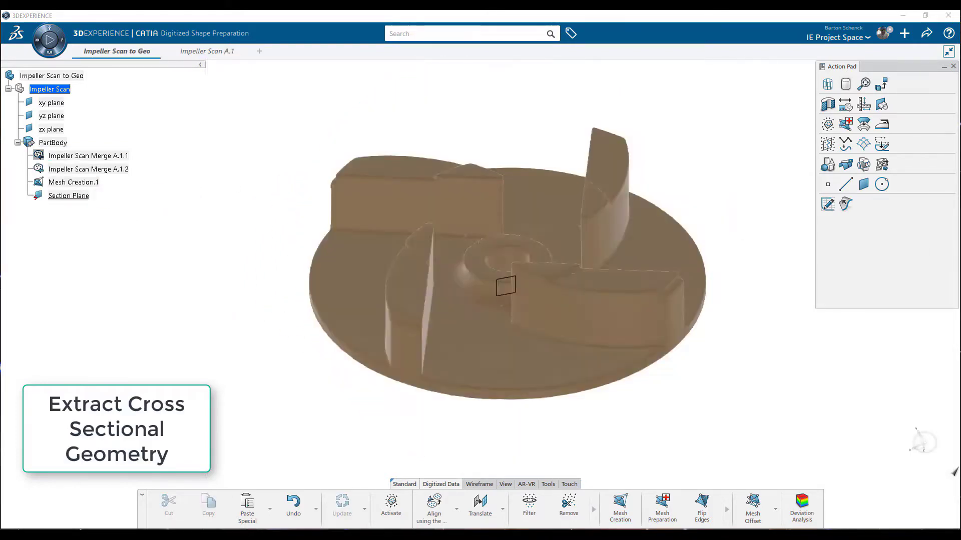
In Digitized Shape to Surface, cut the impeller mesh with Planar Sections, using Section Plane as the reference and a 2 mm step
click(39, 45)
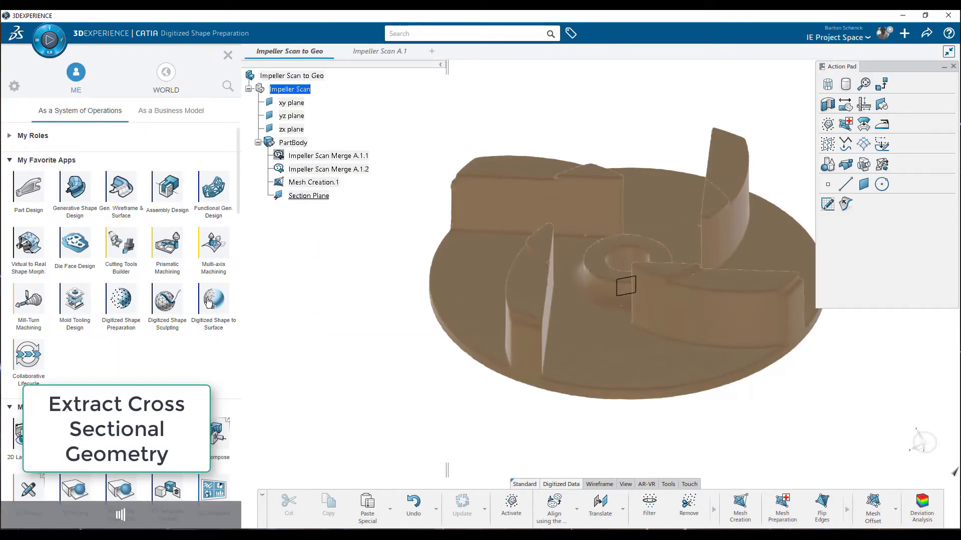
click(209, 301)
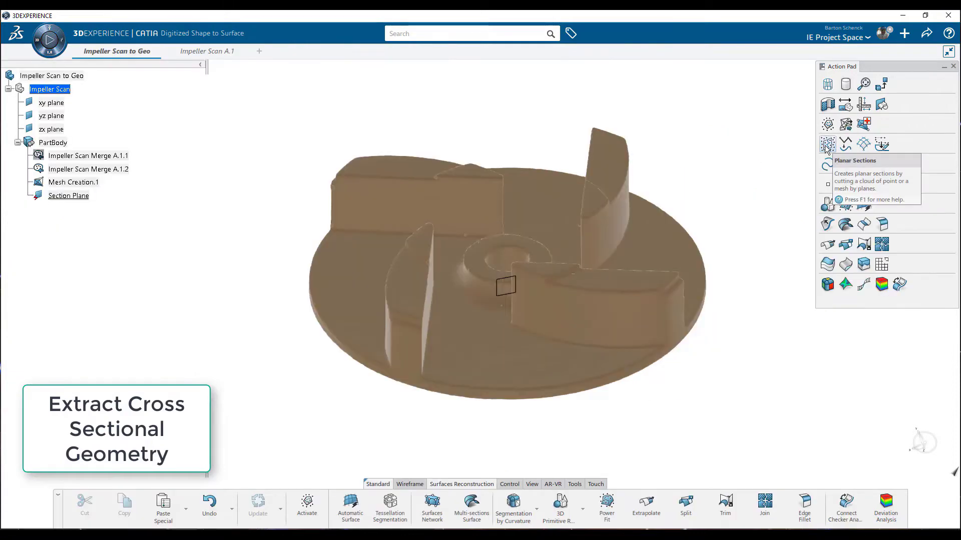
click(826, 145)
click(582, 291)
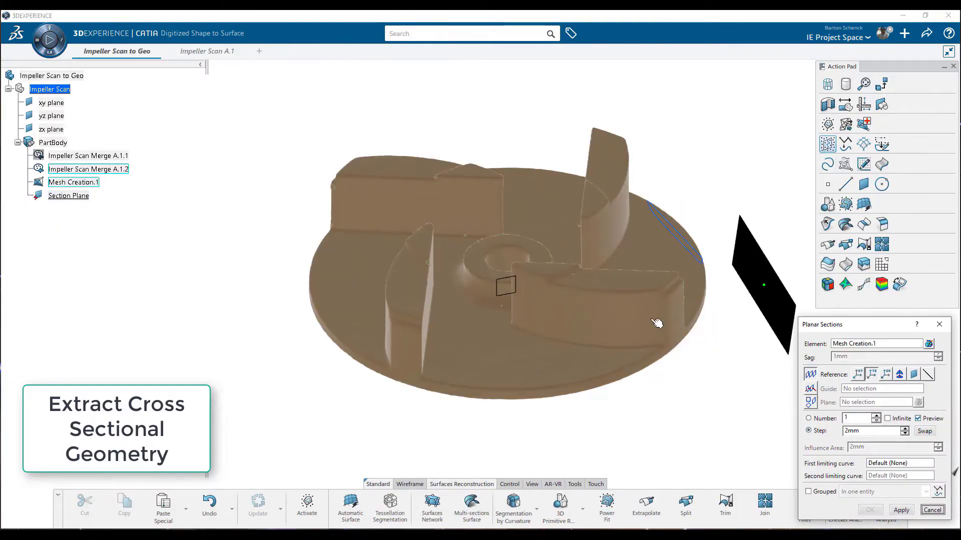
click(504, 297)
middle_drag(532, 317, 509, 280)
click(901, 510)
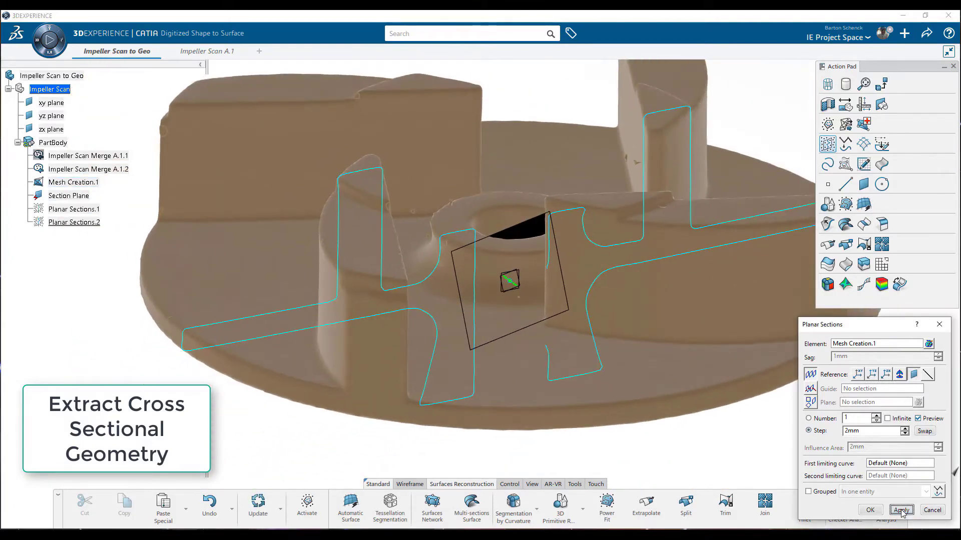
click(869, 510)
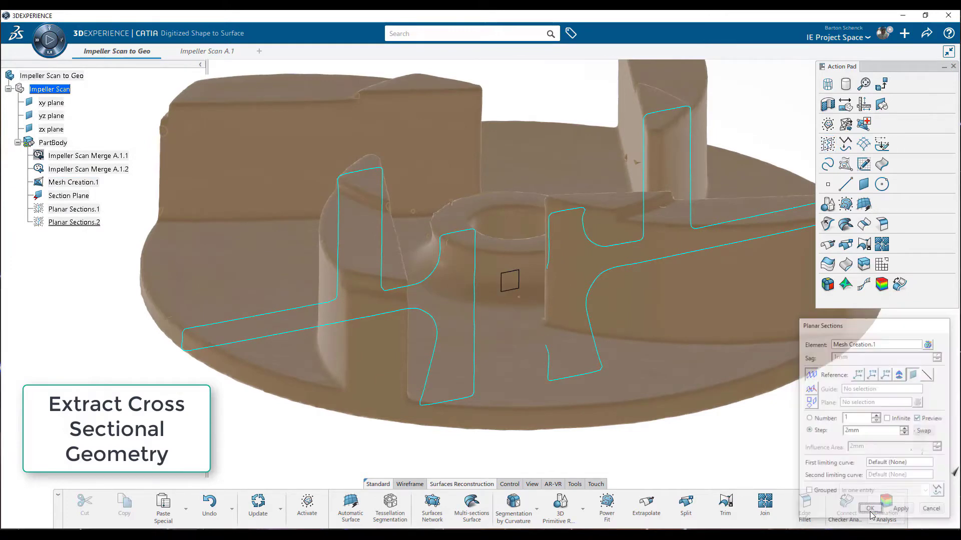
Hide Planar Sections.2 so that only the first half of the impeller's cross section is displayed
right_click(83, 223)
click(95, 260)
middle_drag(474, 283, 566, 251)
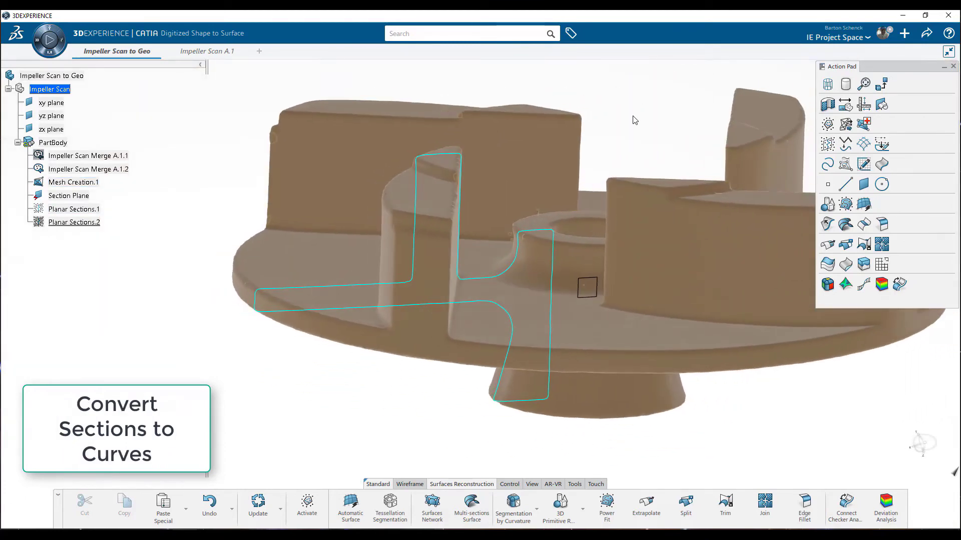
Convert Planar Sections.1 with Curve from Scan, using Smoothing, 0.1 mm tolerance, max order 12, 79 segments and 90° split angle, and select the curve
click(846, 145)
click(522, 263)
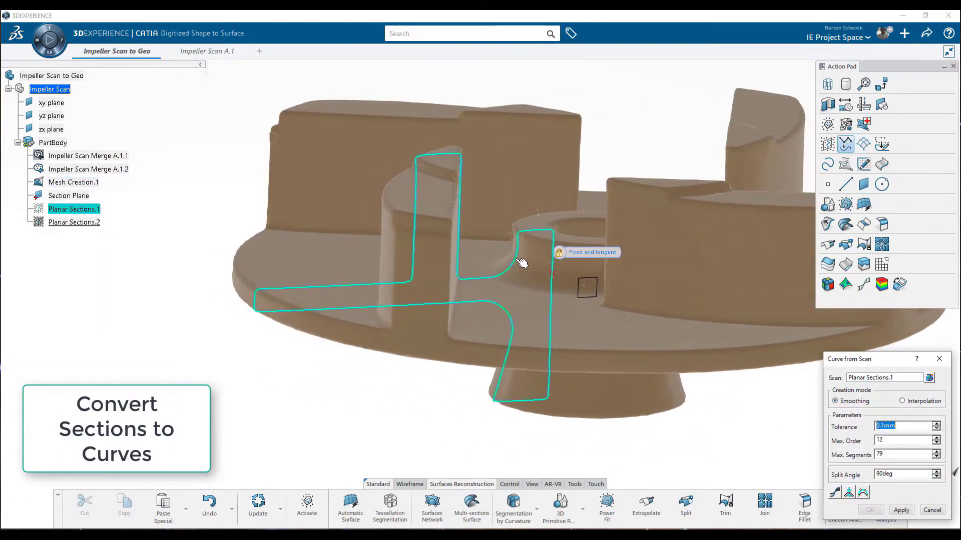
click(901, 510)
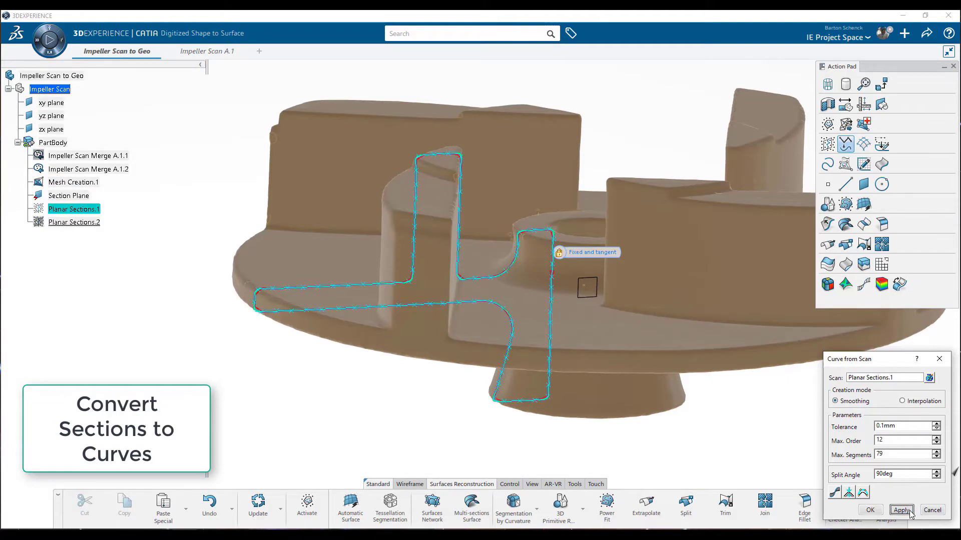
click(870, 511)
scroll(498, 143, up, 5)
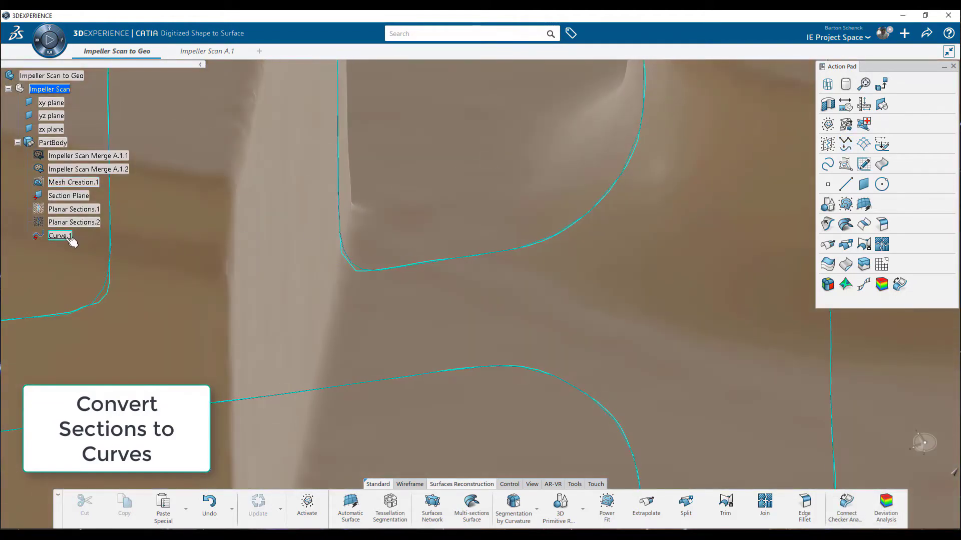
click(71, 240)
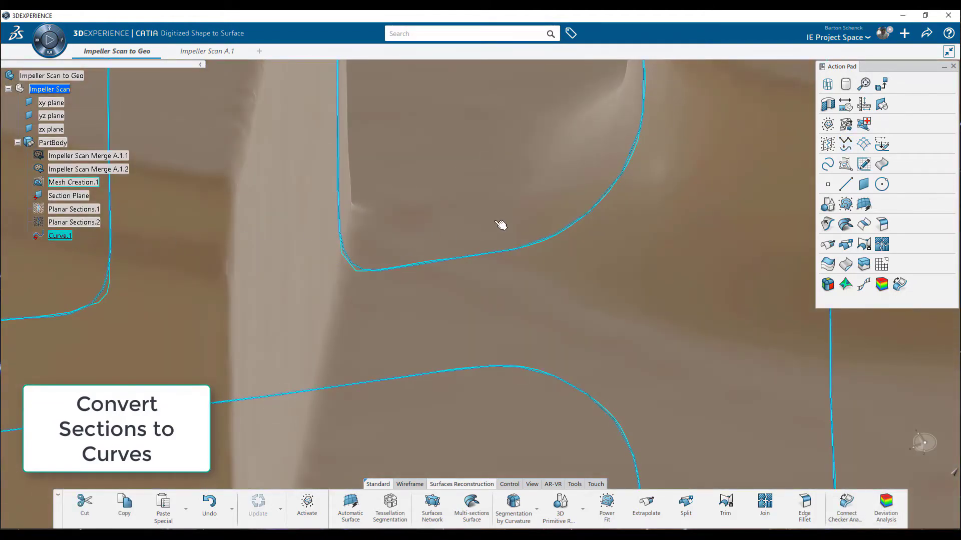
In Part Design, revolve the Curve.1 profile 360° into a Shaft about the central axis of Axis System.2
scroll(539, 215, down, 5)
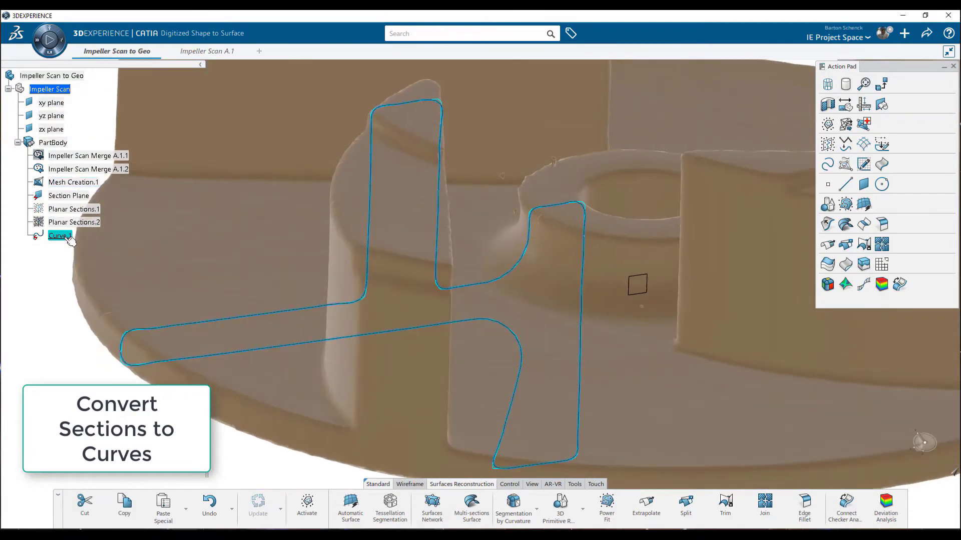
right_click(67, 239)
click(938, 492)
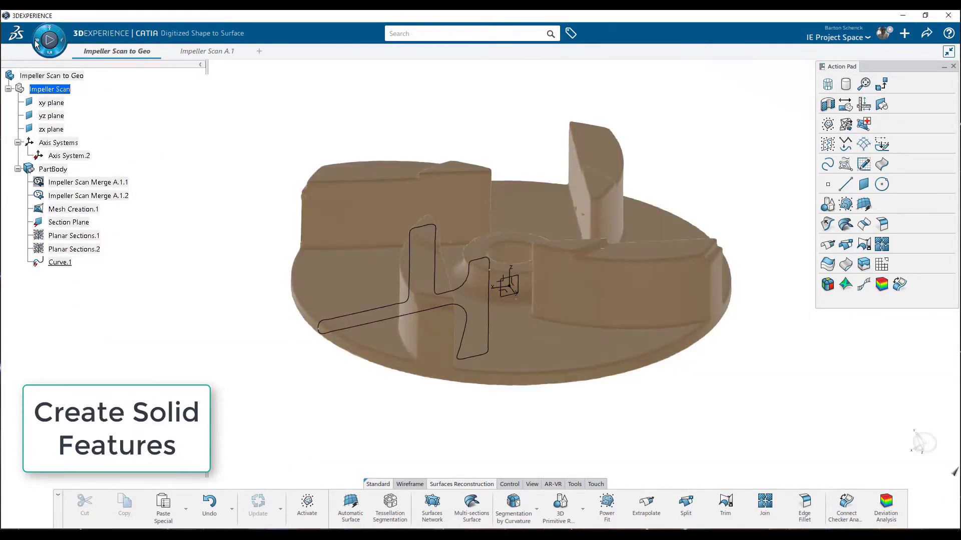
click(49, 40)
click(32, 193)
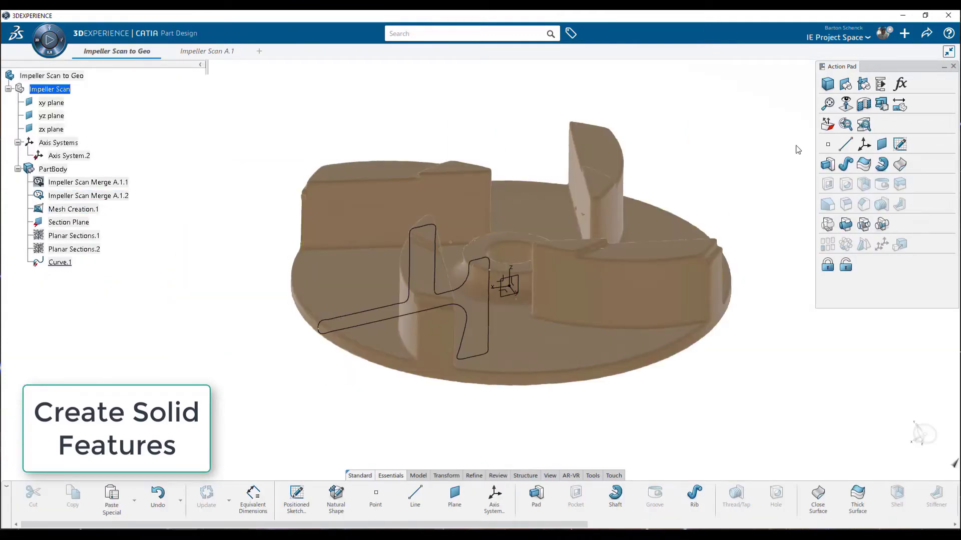
click(615, 495)
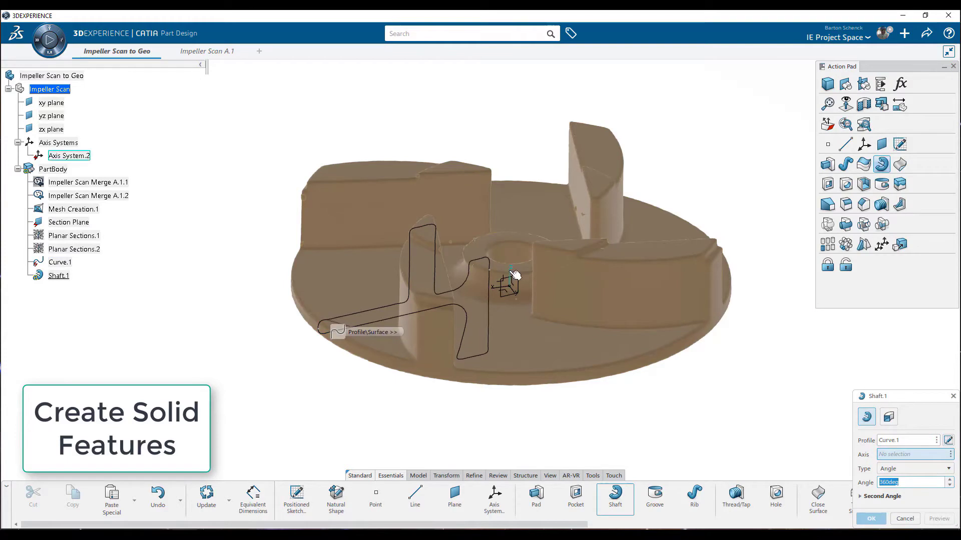
click(509, 272)
click(874, 520)
Hide Mesh Creation.1 and examine the revolved shaft from several angles
mouse_move(650, 377)
middle_down()
mouse_move(517, 321)
mouse_move(628, 394)
mouse_move(643, 376)
middle_up()
right_click(79, 209)
key(Escape)
right_click(80, 212)
click(107, 242)
middle_drag(440, 281, 468, 265)
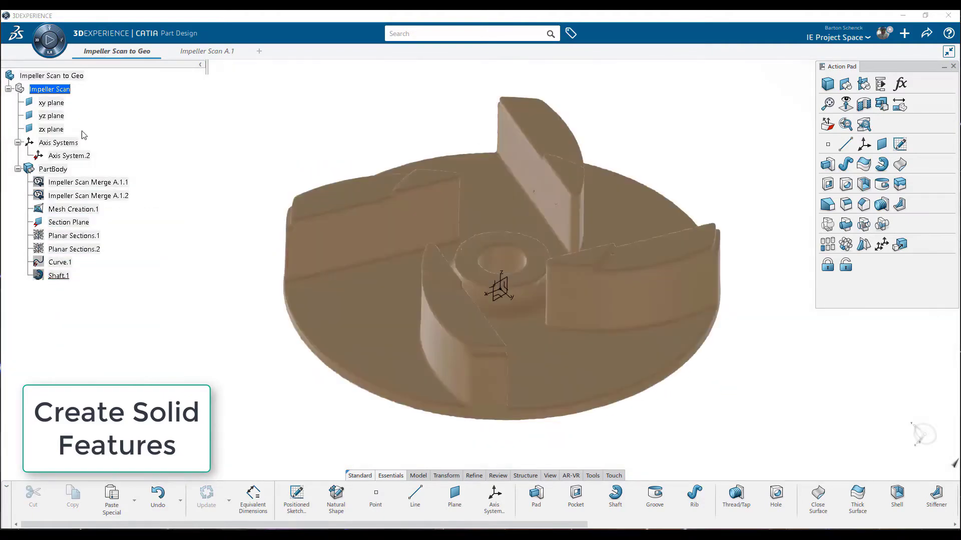
In Digitized Shape to Surface, recognize the hub bore of the mesh as a cylinder with 3D Primitive Recognition
click(49, 41)
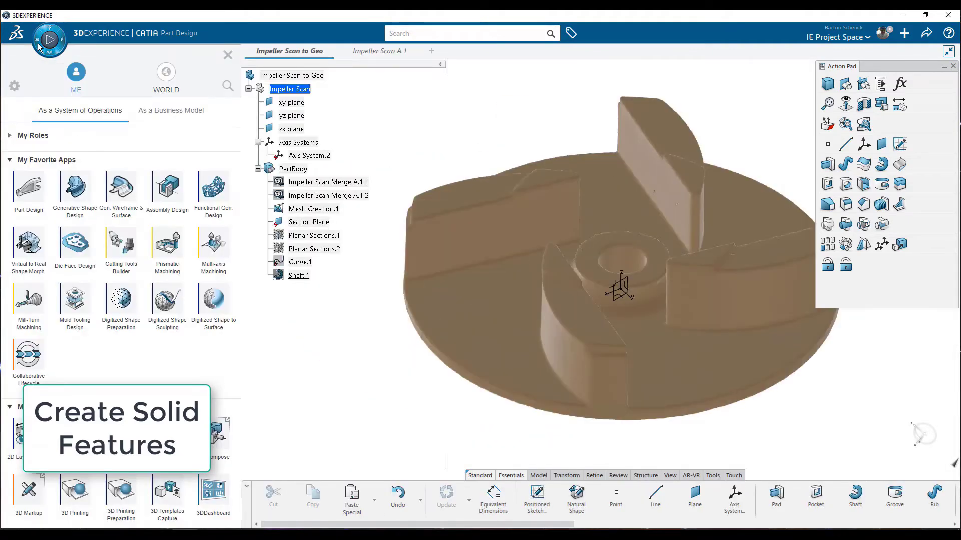
click(213, 300)
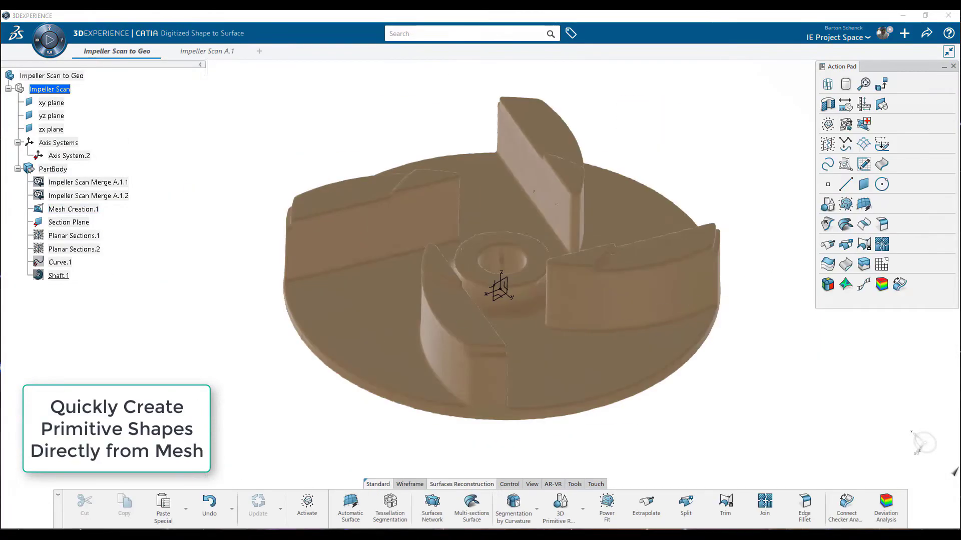
click(827, 204)
click(703, 233)
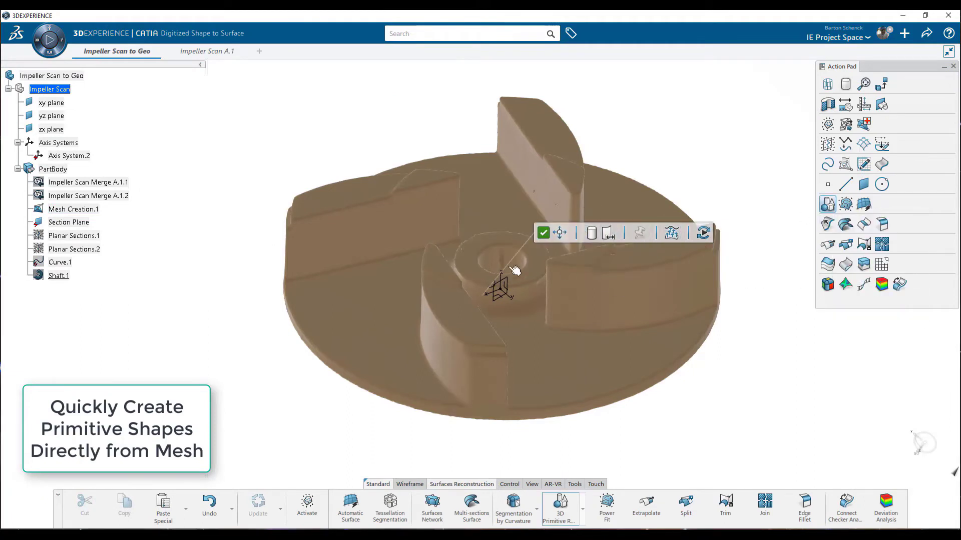
click(496, 259)
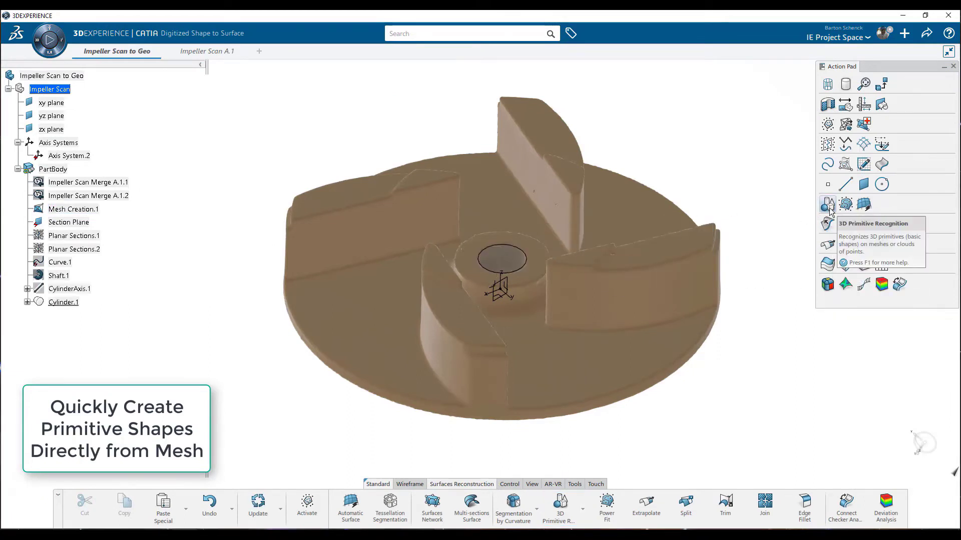
With 3D Primitive Recognition set to plane, fit planes to all four inner blade steps and the outer tops of two blades
mouse_move(592, 233)
click(592, 216)
click(605, 234)
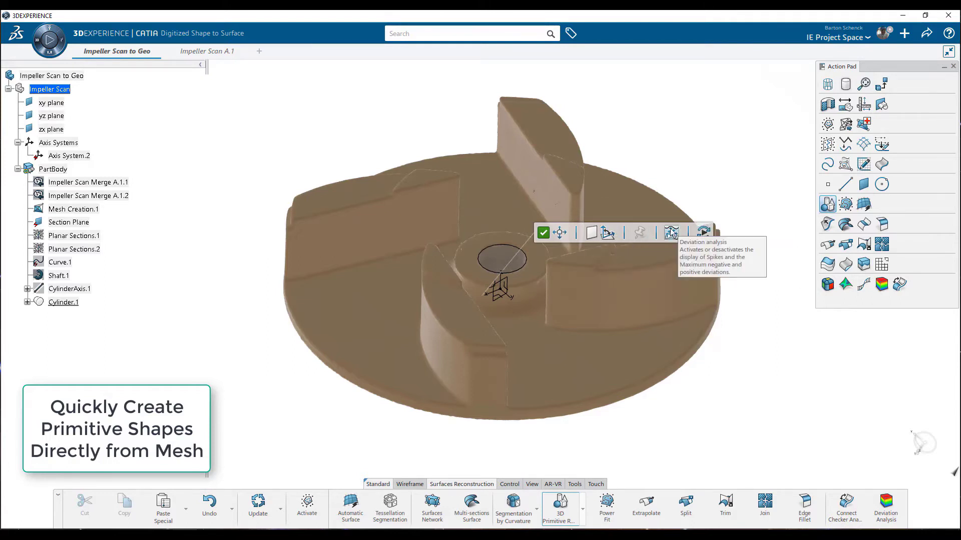
click(438, 266)
click(591, 262)
click(566, 169)
click(439, 181)
click(348, 198)
click(450, 306)
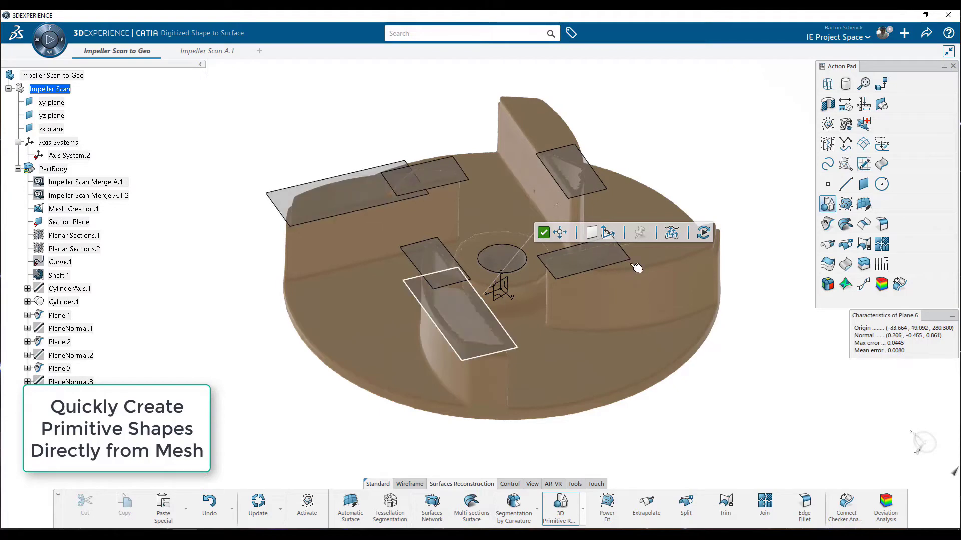
Recognize planes on the outer tops of the two remaining blades, the hub's upper face, the disc face and the hub's lower end
click(670, 257)
click(530, 125)
click(558, 329)
click(569, 373)
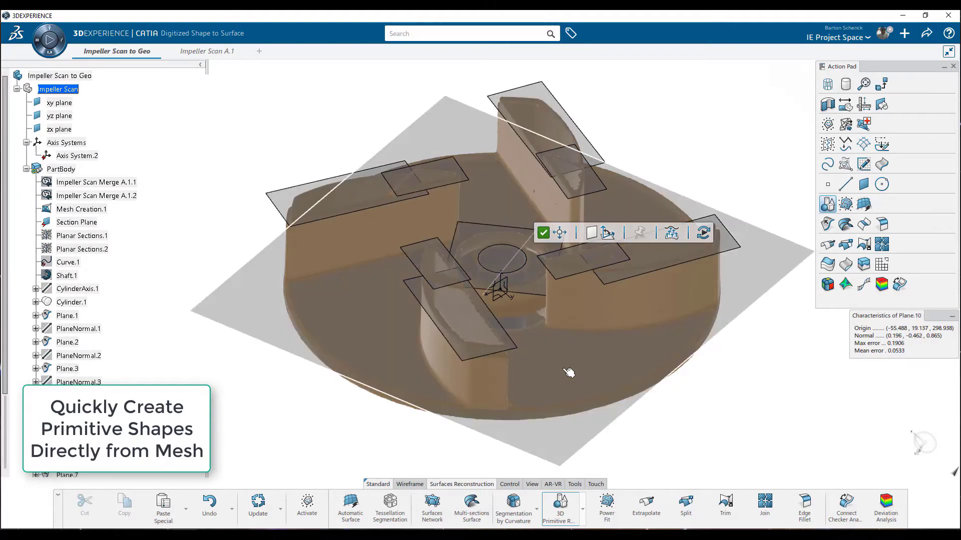
middle_drag(583, 381, 589, 422)
click(566, 304)
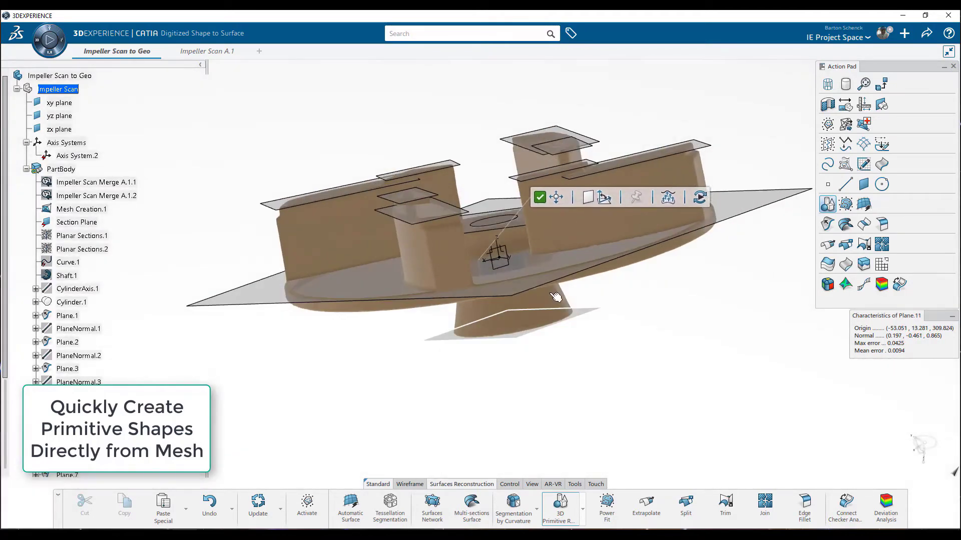
click(541, 199)
Tidy the display by hiding recognized plane normals and showing Shaft.1 together with the mesh and planes
middle_drag(564, 210, 510, 345)
scroll(75, 300, down, 3)
right_click(75, 420)
click(116, 209)
middle_drag(611, 284, 591, 269)
scroll(101, 153, up, 1)
right_click(95, 150)
click(113, 173)
right_click(93, 149)
click(119, 171)
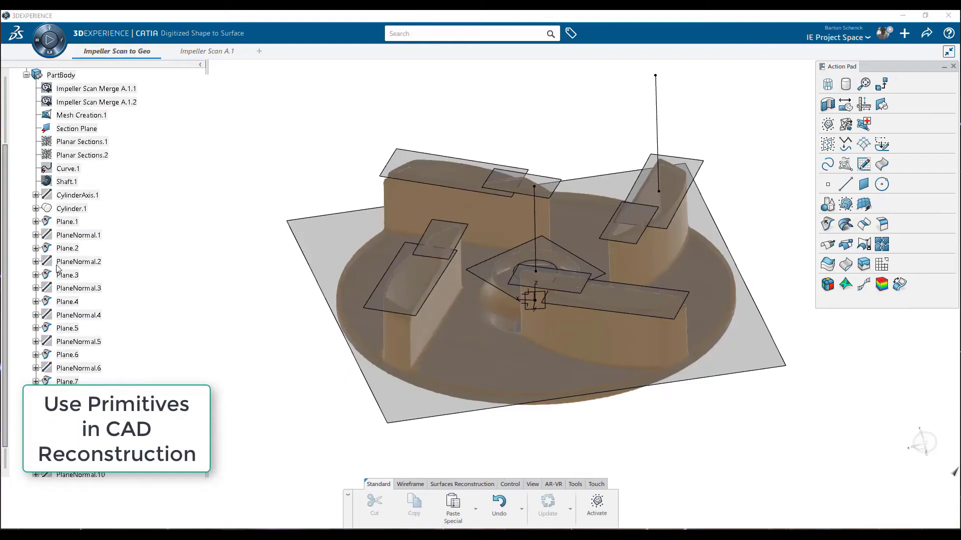
In Part Design, split the shaft with Plane.10 on the disc face, keeping the portion below, with Extrapolation set to None
click(49, 40)
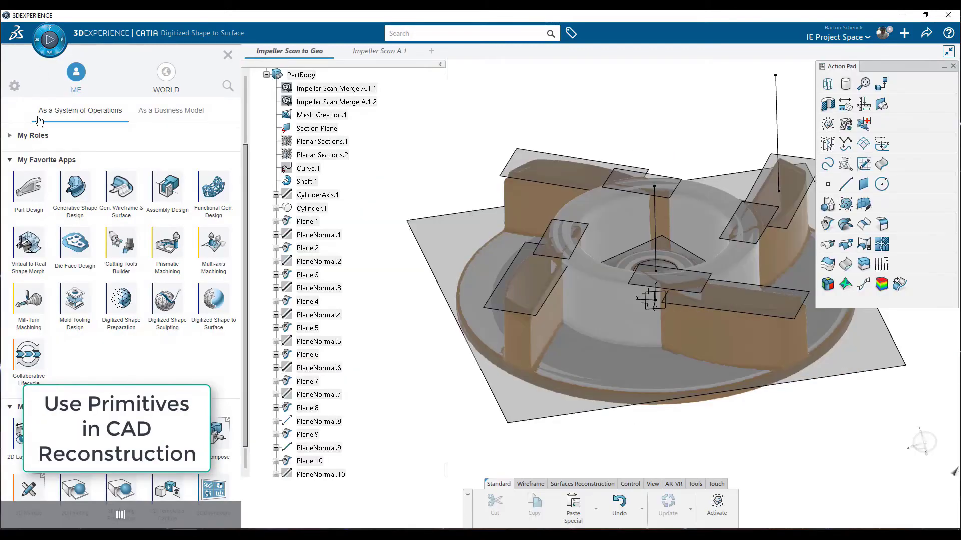
click(29, 196)
drag(568, 525, 766, 525)
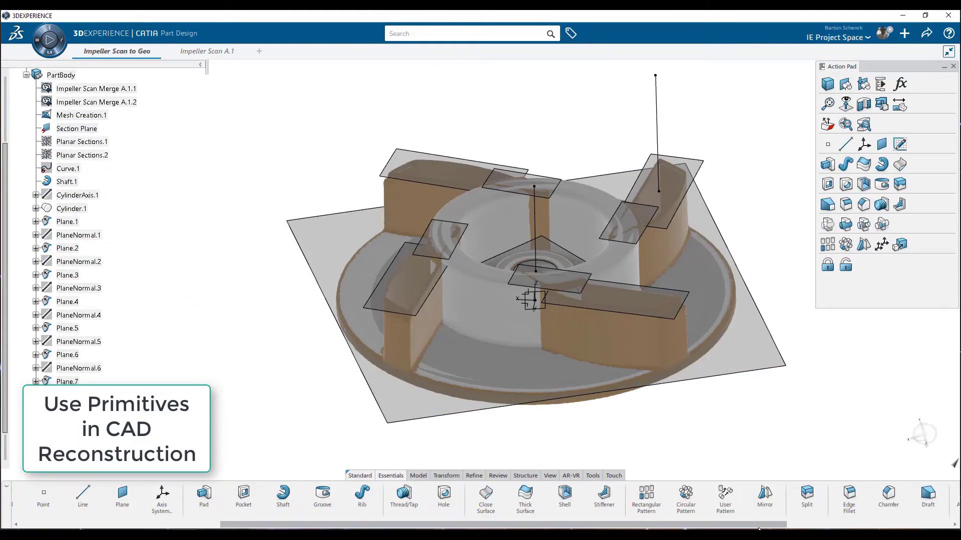
click(806, 501)
click(757, 363)
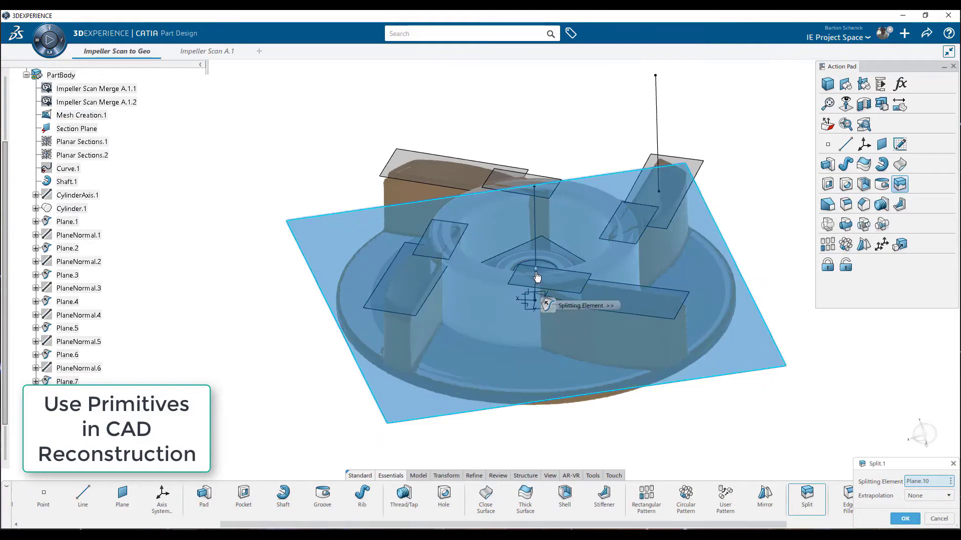
click(905, 519)
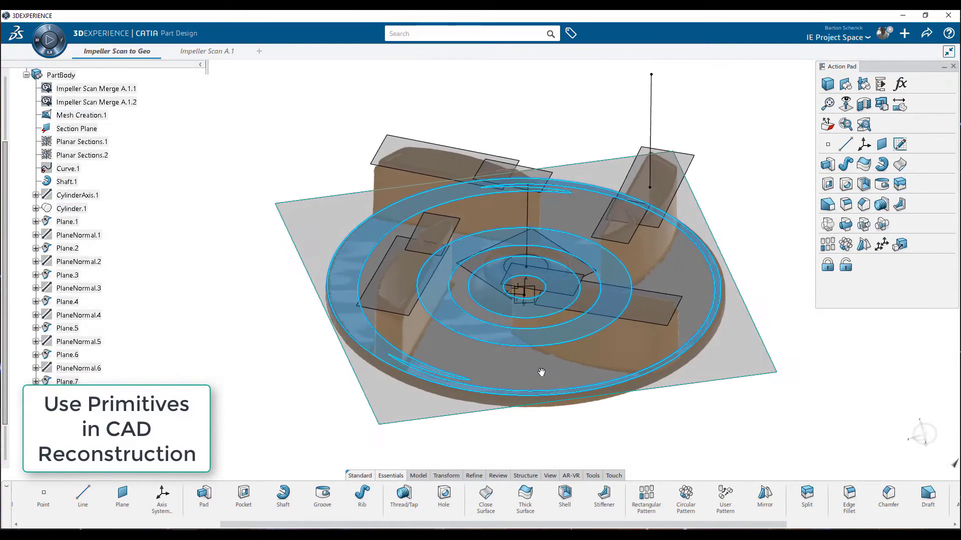
Hide Plane.10 and Mesh Creation.1 to expose the split shaft solid
click(442, 400)
right_click(74, 461)
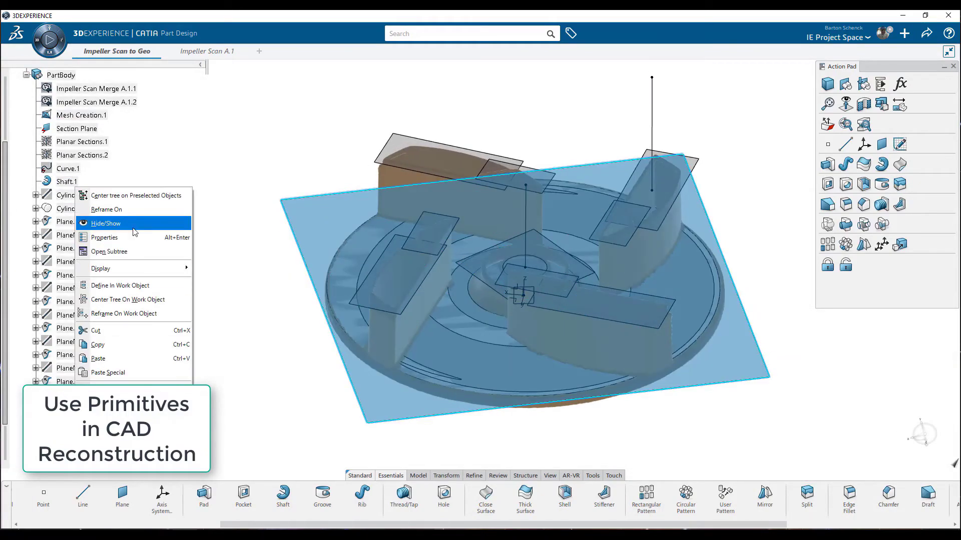
click(132, 226)
middle_drag(564, 386, 586, 356)
right_click(76, 115)
click(107, 152)
Examine the split solid's upper disc face and display Plane.10 again
middle_drag(421, 255, 523, 362)
click(524, 362)
middle_drag(405, 383, 478, 386)
click(330, 367)
right_click(86, 113)
key(Escape)
right_click(72, 221)
click(118, 227)
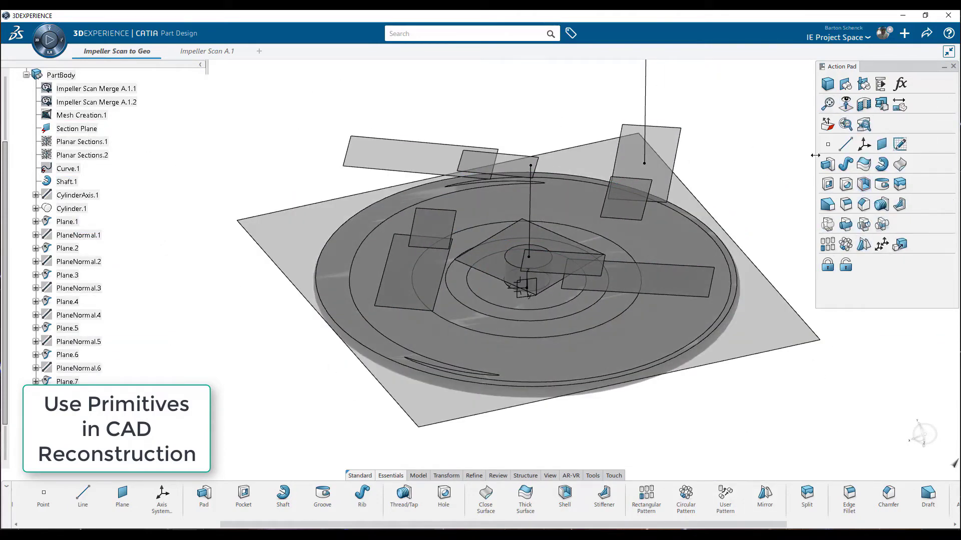
Create a plane offset 0.1 mm from Plane.10 in the reversed direction, towards the hub's lower end
click(882, 144)
click(778, 338)
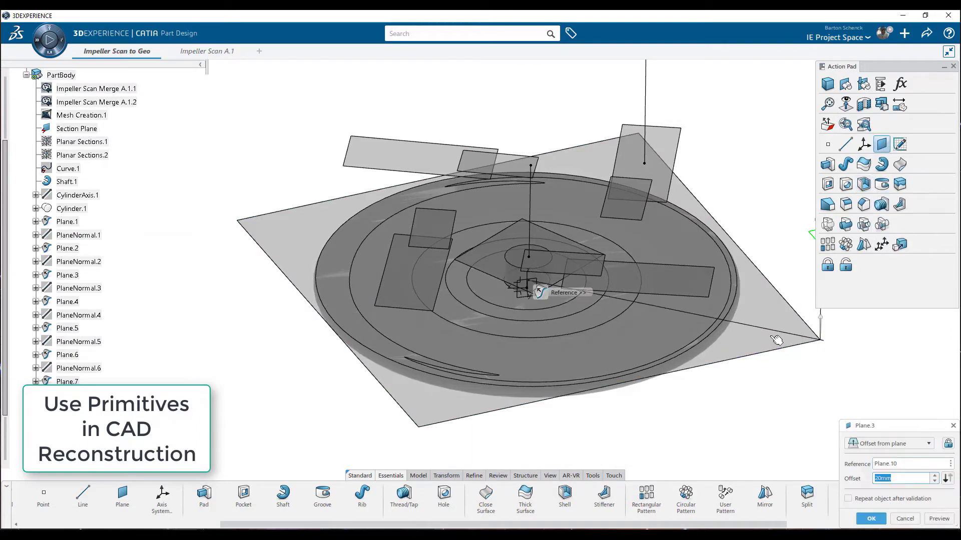
middle_drag(778, 339, 770, 225)
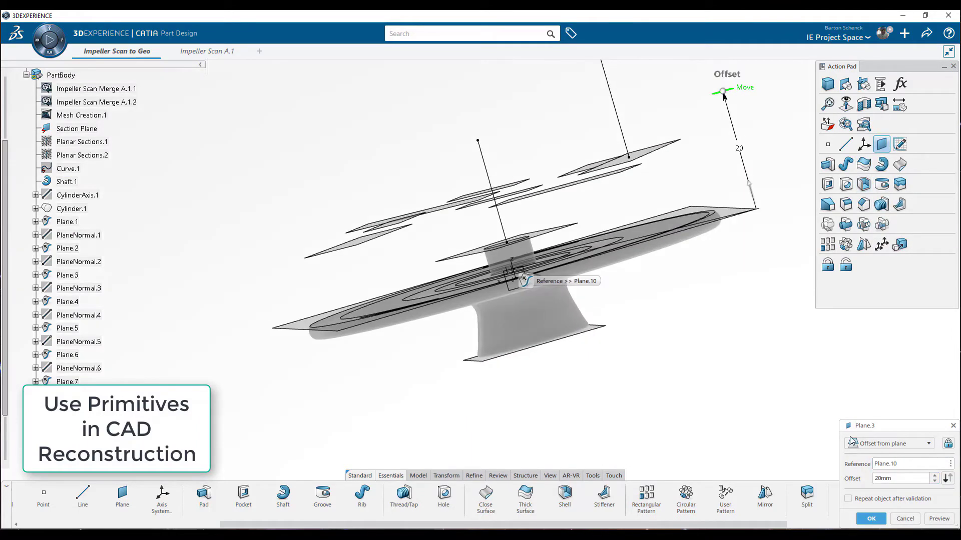
click(947, 479)
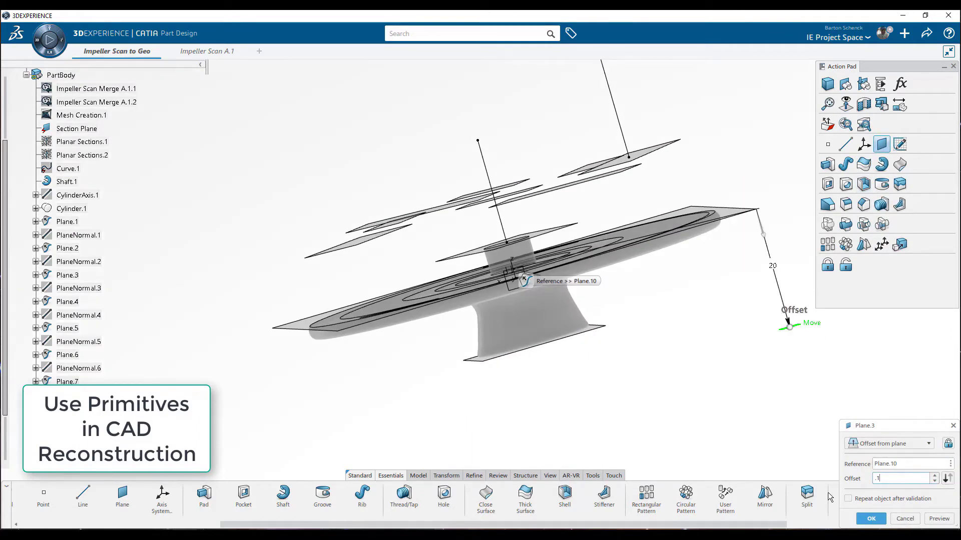
click(938, 520)
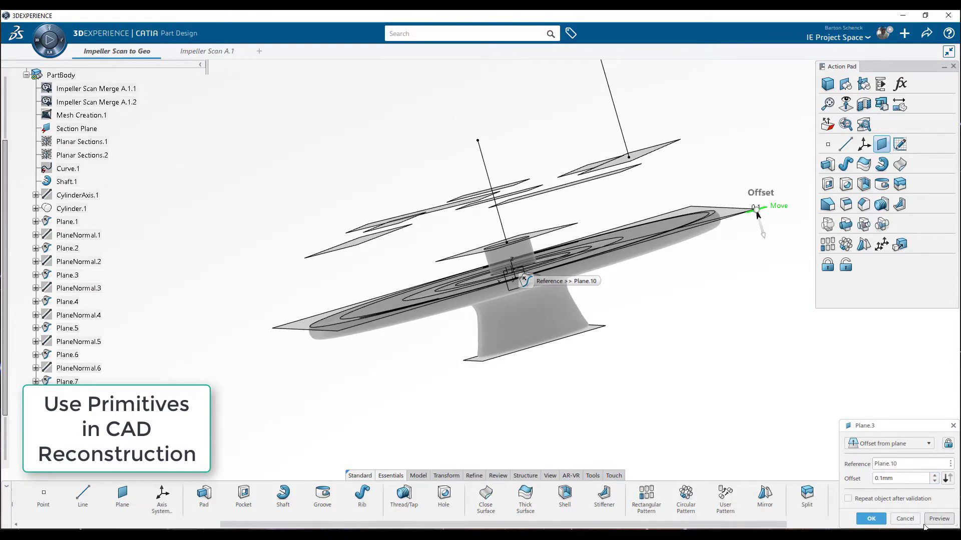
click(871, 519)
Split the shaft solid again, using the plane offset from Plane.10 as the splitting element
middle_drag(700, 400, 725, 325)
click(807, 495)
click(811, 310)
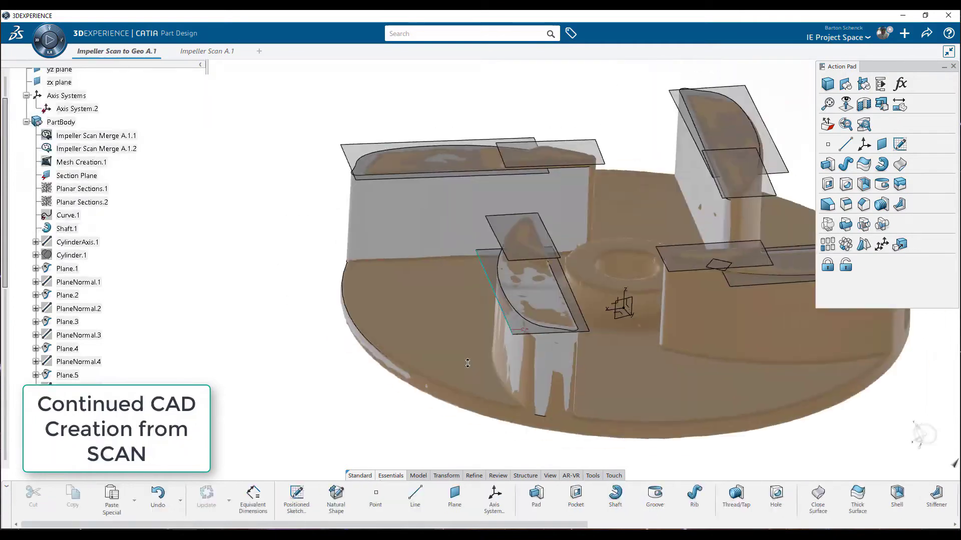
middle_drag(510, 436, 543, 342)
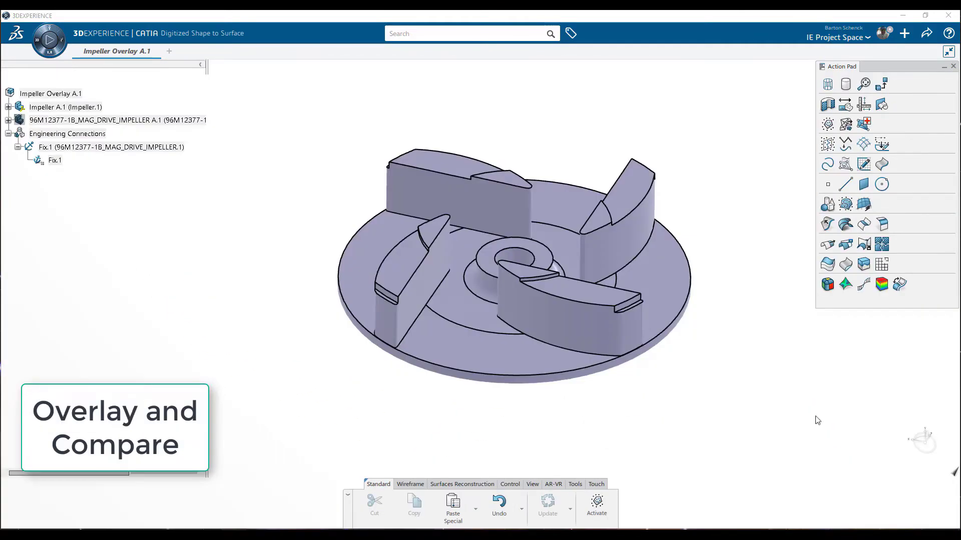
In the Impeller Overlay assembly, display the 96M12377-1B_MAG_DRIVE_IMPELLER part over Impeller A.1 for comparison
middle_drag(818, 421, 429, 315)
click(65, 107)
right_click(72, 122)
click(116, 139)
middle_drag(501, 260, 701, 382)
Run a Deviation Analysis with MANIFOLD_SOLID_BREP #2406 as reference and Solid.1 to measure, showing points and max values, and inspect the hub
click(882, 284)
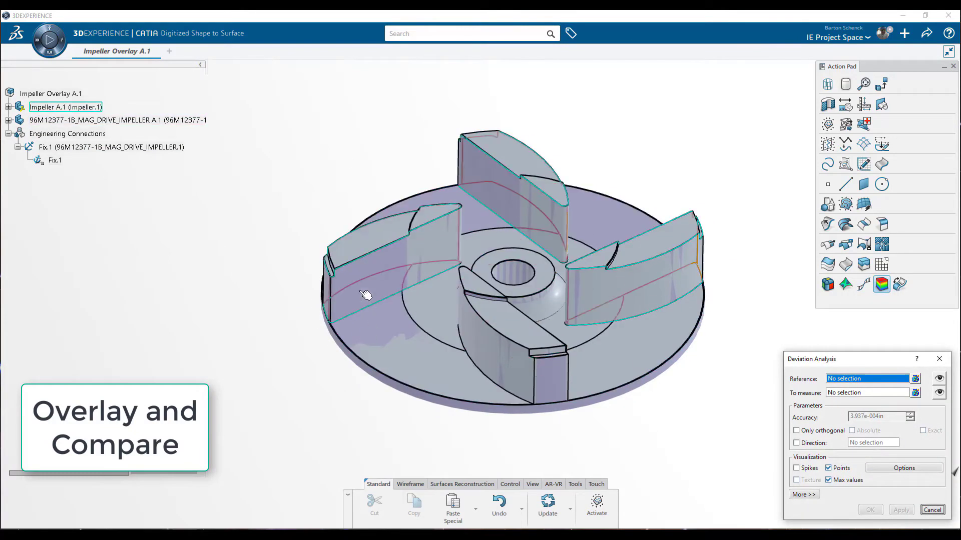
click(353, 251)
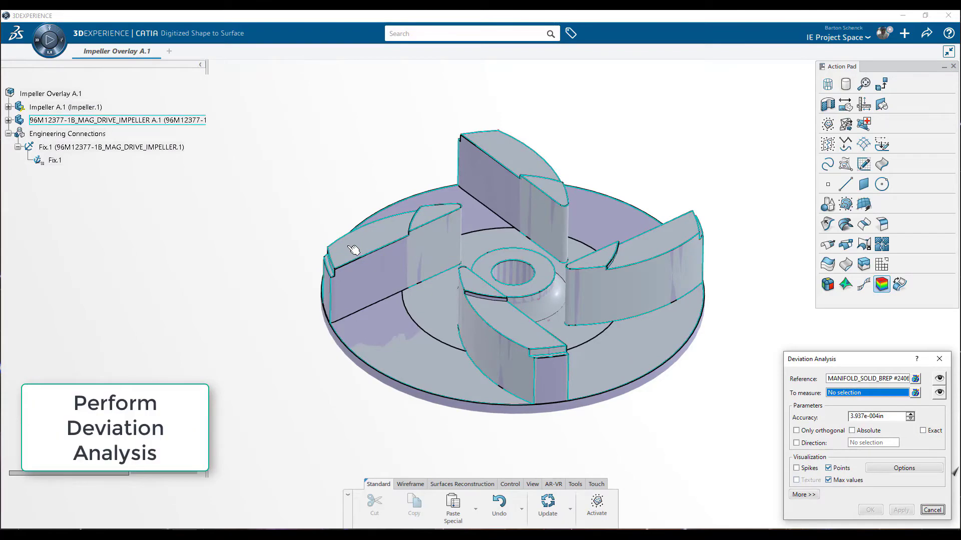
click(445, 202)
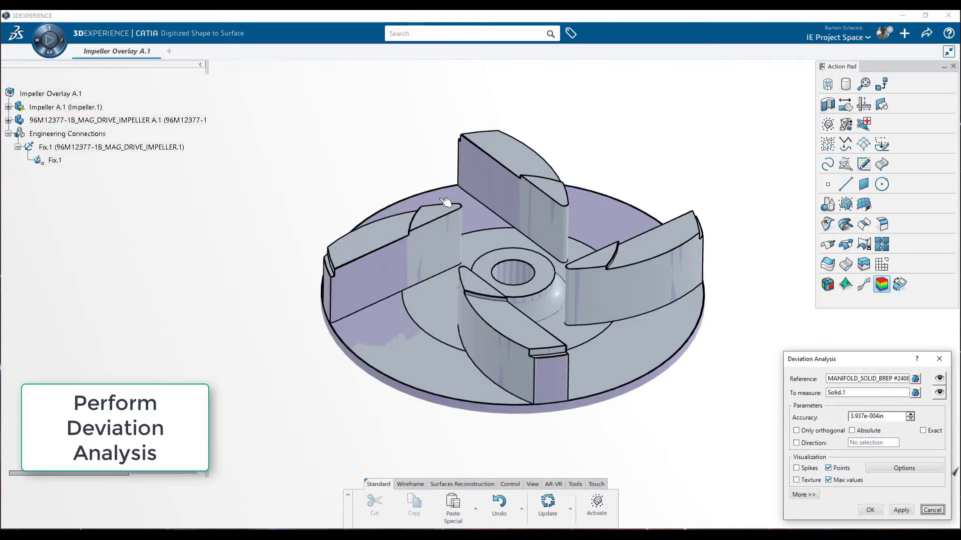
click(870, 511)
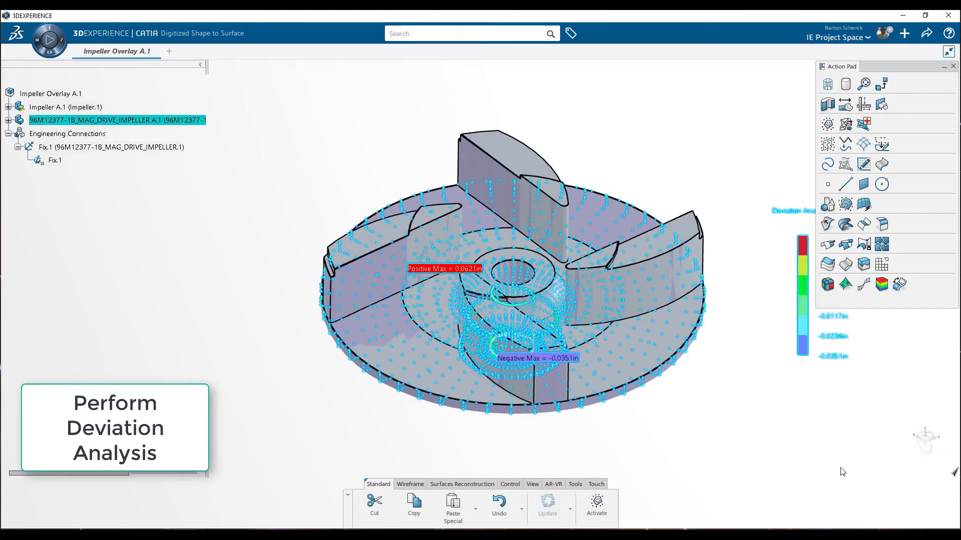
middle_drag(551, 300, 551, 230)
middle_drag(600, 306, 482, 47)
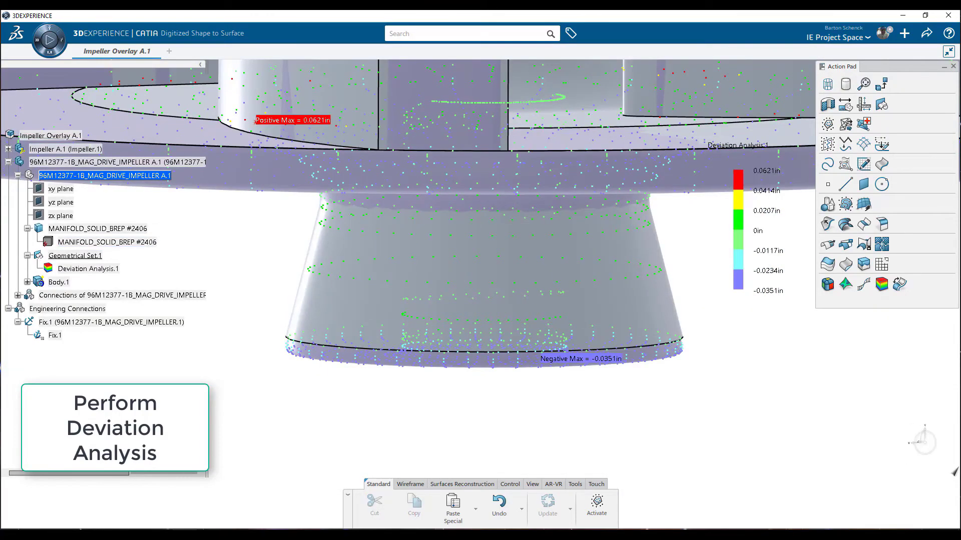
In Virtual to Real Shape Morphing, compute a Displacement Optimization from Deviation Analysis.1 with the original vectors field shown
click(49, 40)
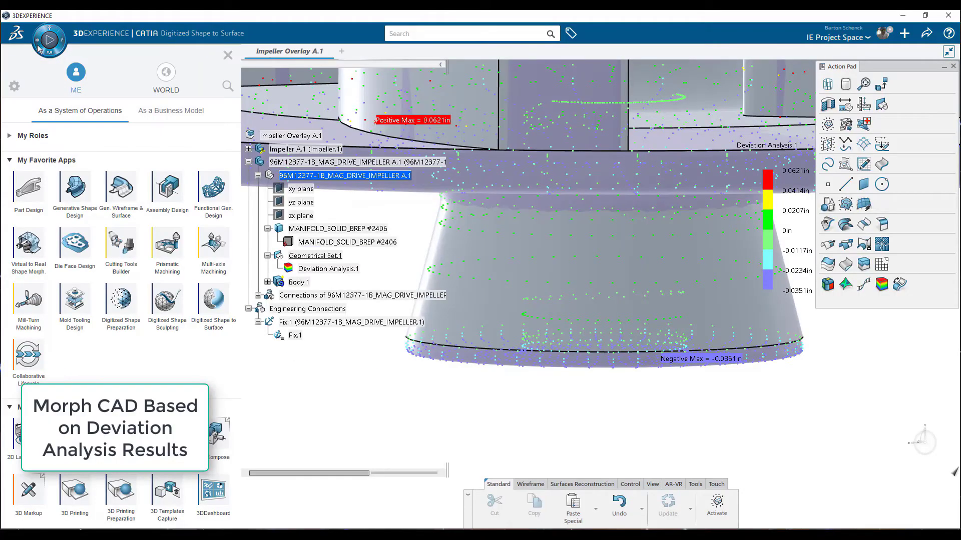
click(24, 244)
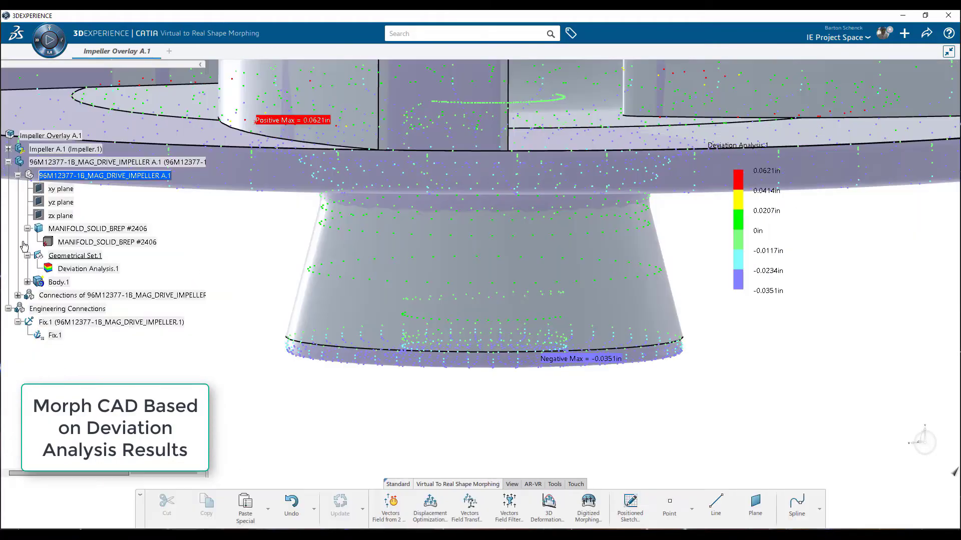
click(430, 505)
click(762, 262)
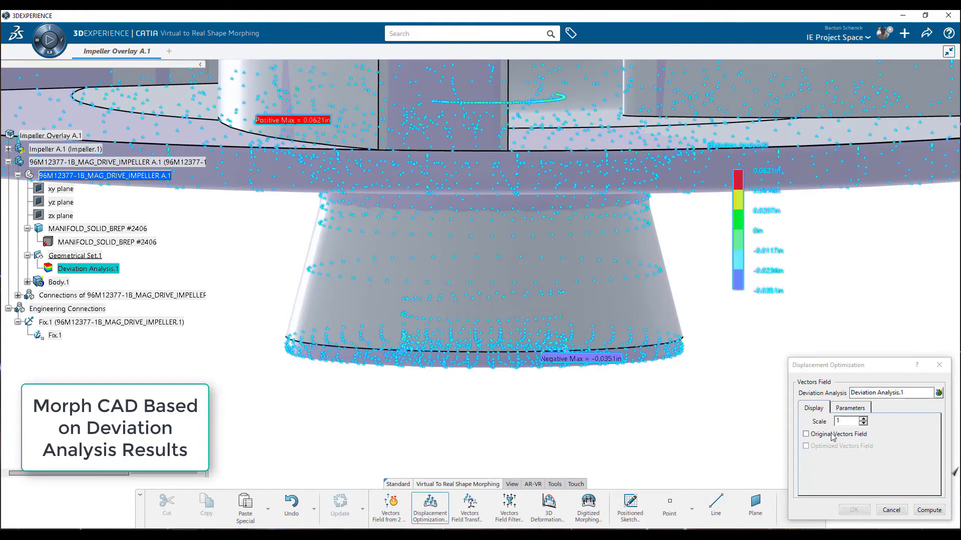
click(805, 434)
click(929, 509)
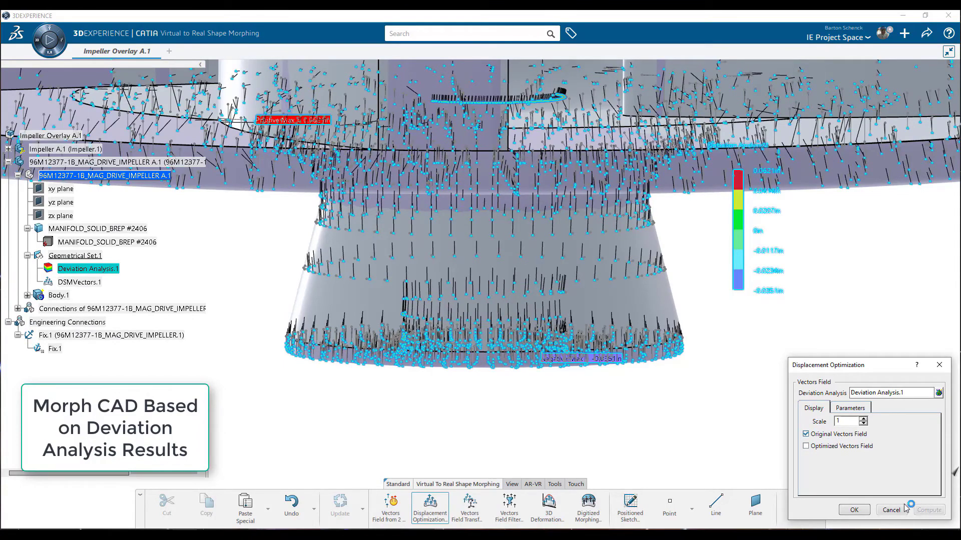
Display the optimized vectors field alongside the original one, inspect the vectors at the hub edge, and accept the displacement optimization
middle_drag(550, 335, 658, 273)
middle_drag(620, 247, 469, 424)
click(806, 435)
click(805, 435)
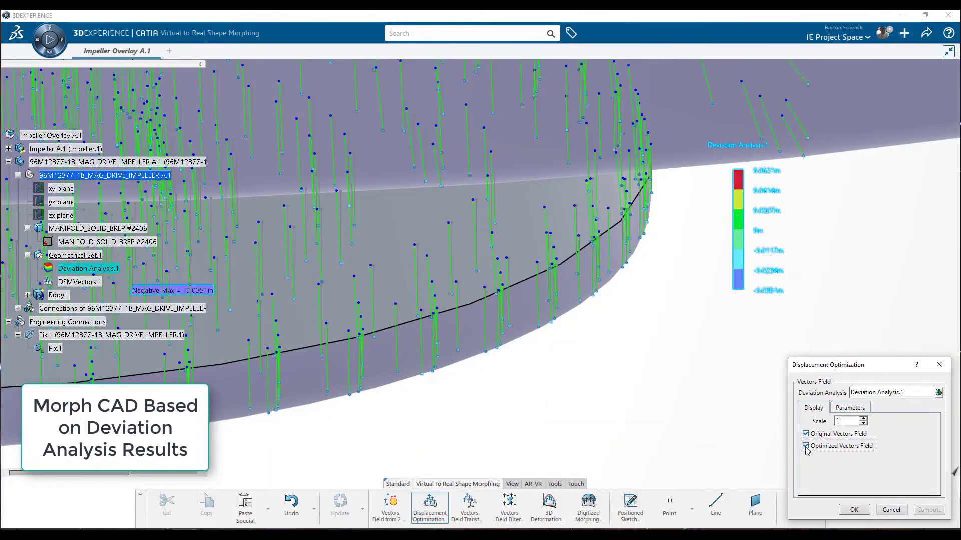
middle_drag(518, 284, 729, 413)
click(845, 410)
click(812, 411)
click(855, 510)
middle_drag(558, 301, 596, 354)
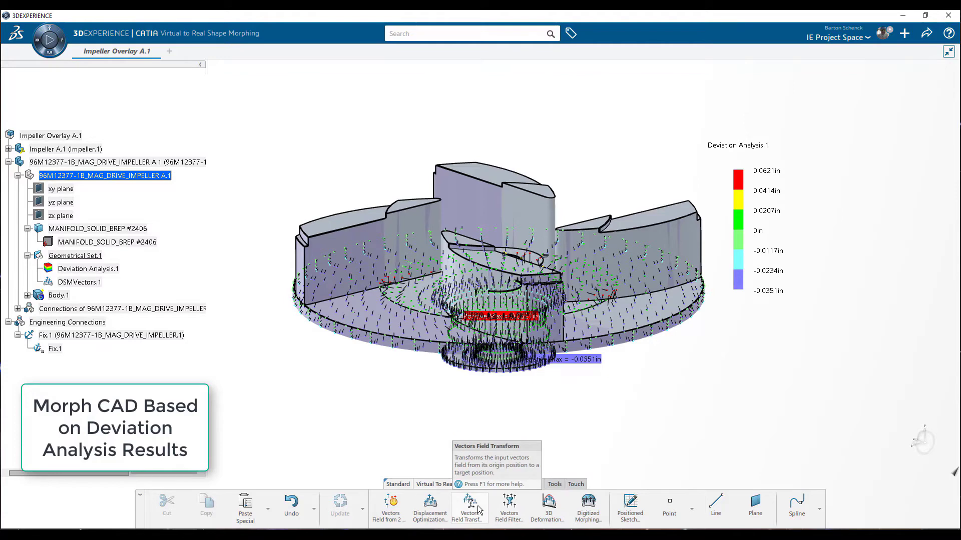
click(508, 503)
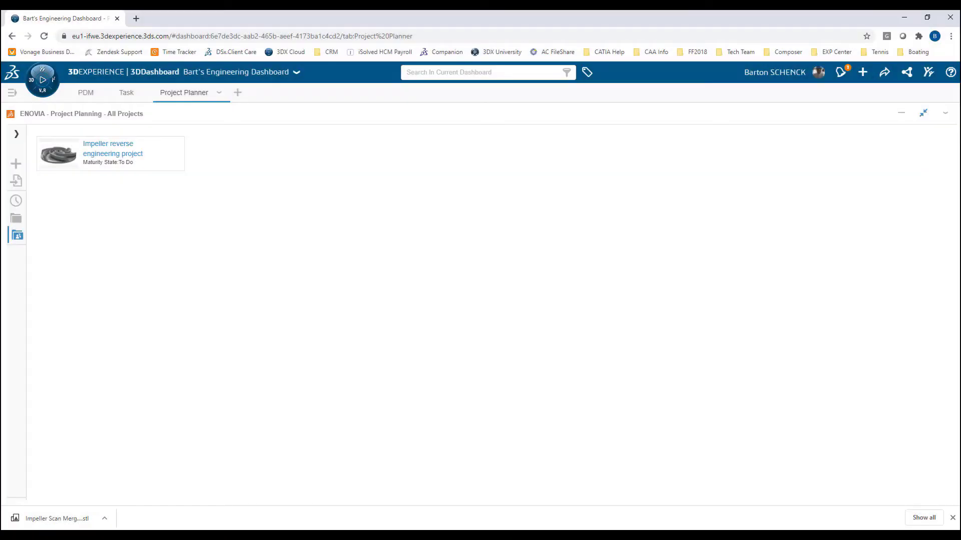
Switch to 3DDashboard, open the tasks of the Impeller reverse engineering project, and review the details of Re-engineer the part
click(108, 155)
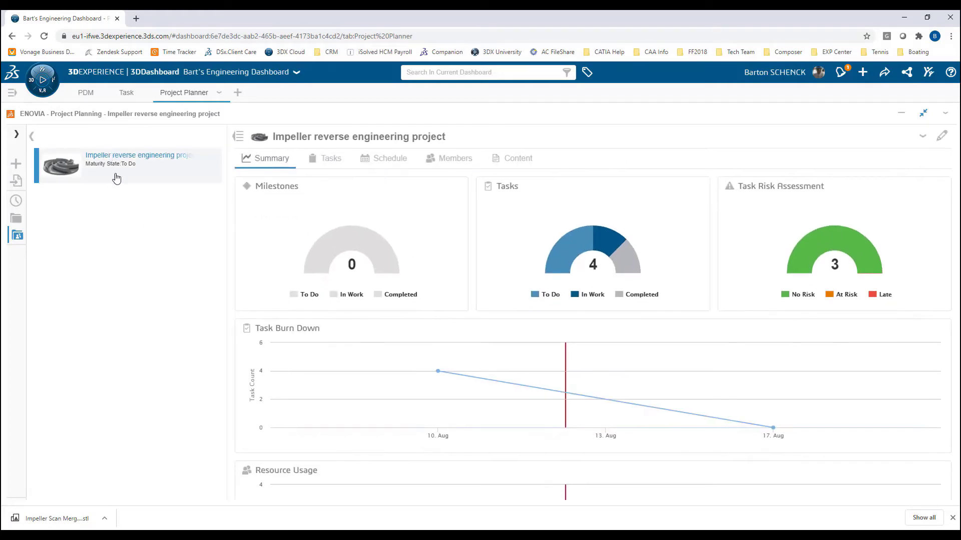
click(321, 161)
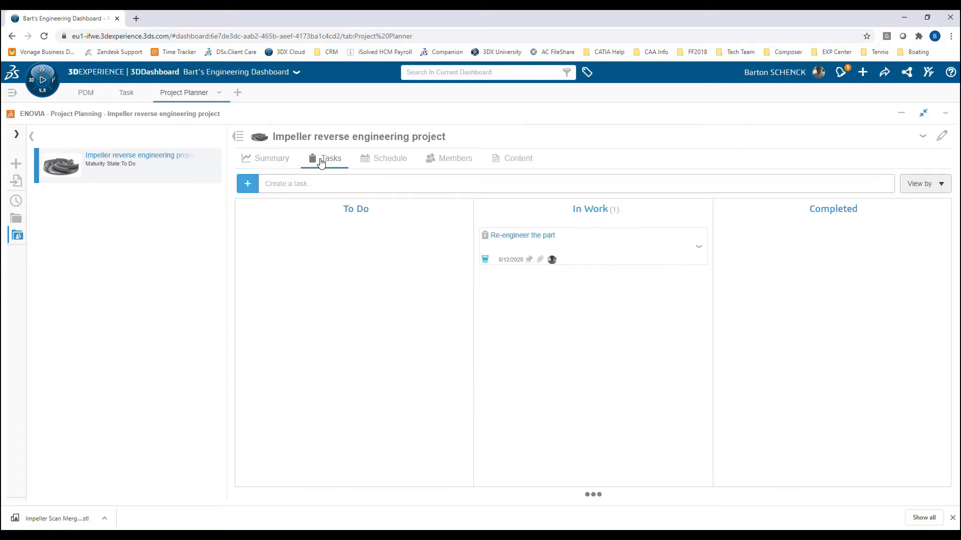
click(555, 243)
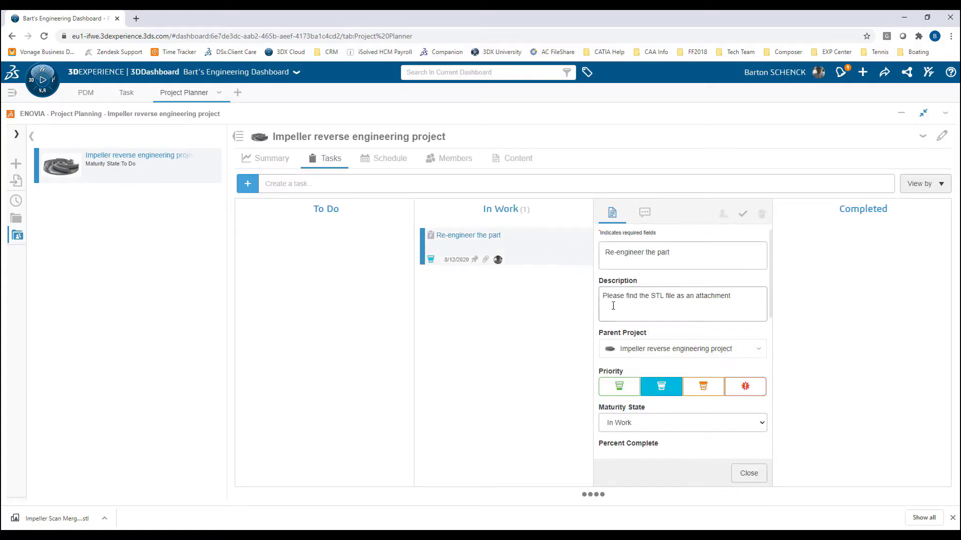
scroll(615, 307, down, 4)
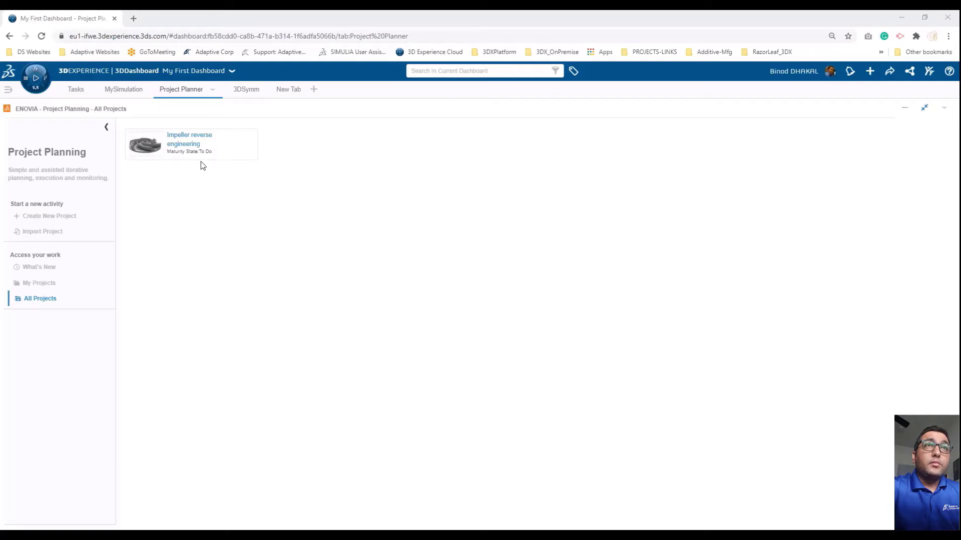
Open the task board of the Impeller reverse engineering project and move the task Analyze the part to In Work
click(191, 150)
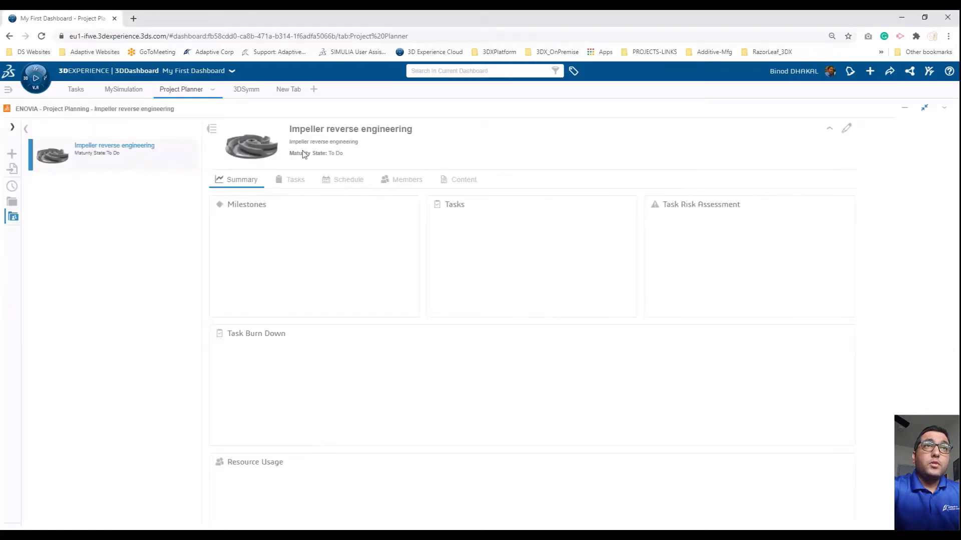
click(296, 180)
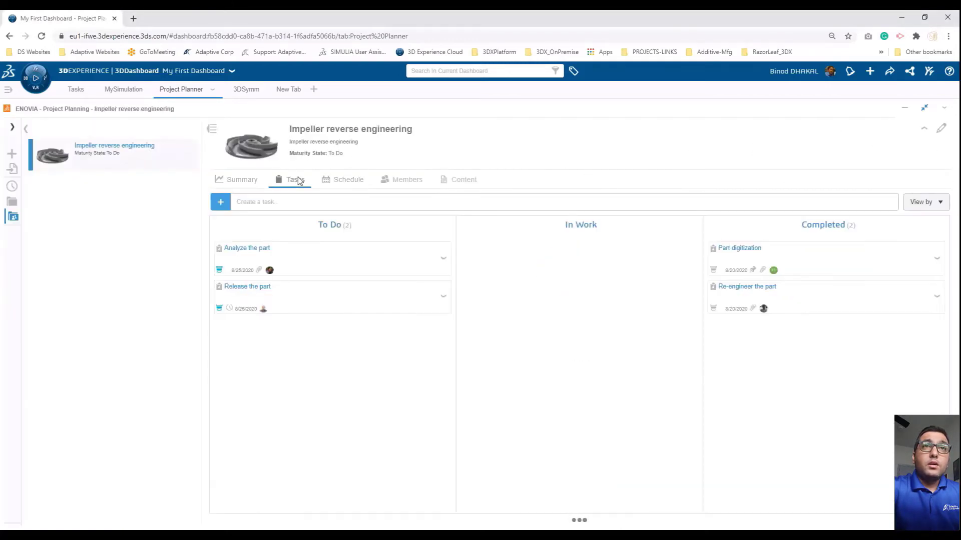
drag(252, 255, 510, 257)
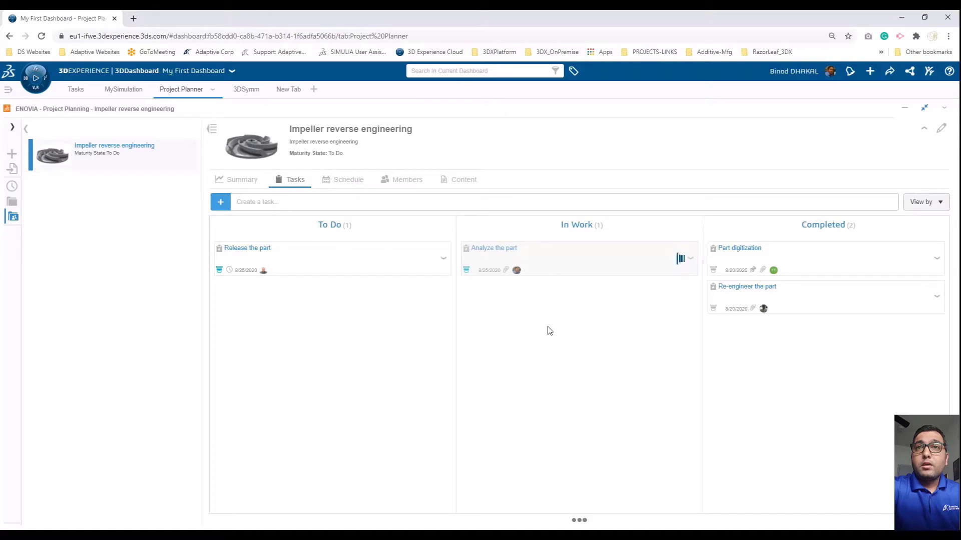
Open the task Analyze the part and examine its full description, load requirements and attachments
click(506, 253)
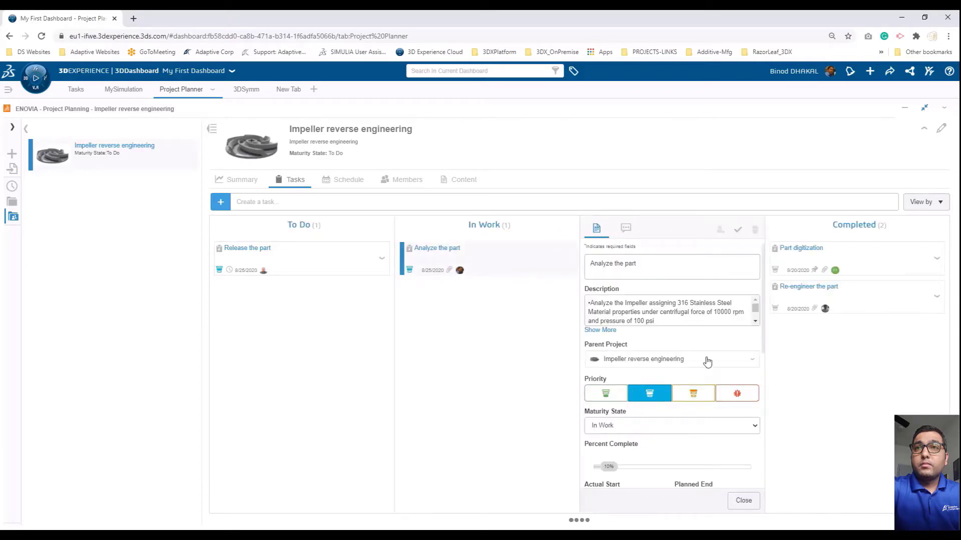
click(646, 309)
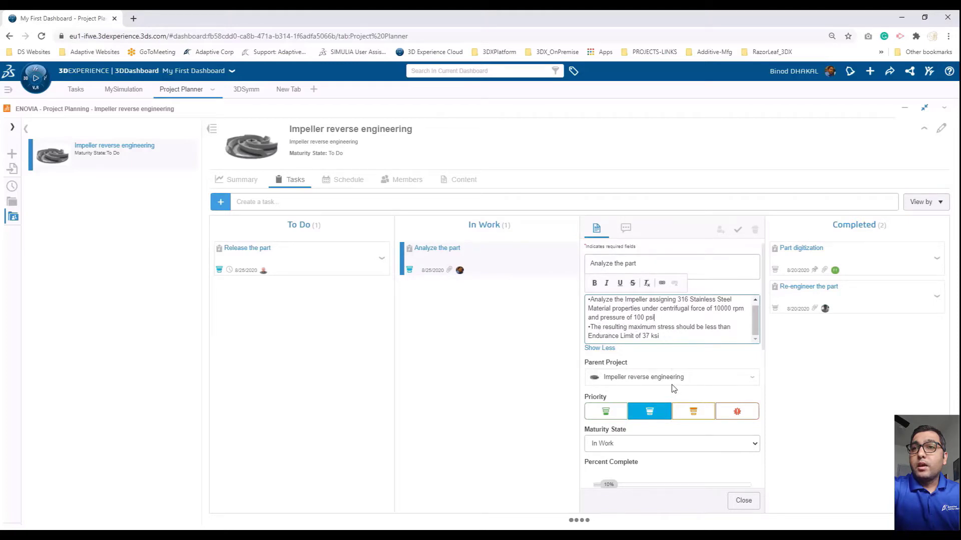
scroll(673, 355, down, 3)
scroll(673, 389, down, 3)
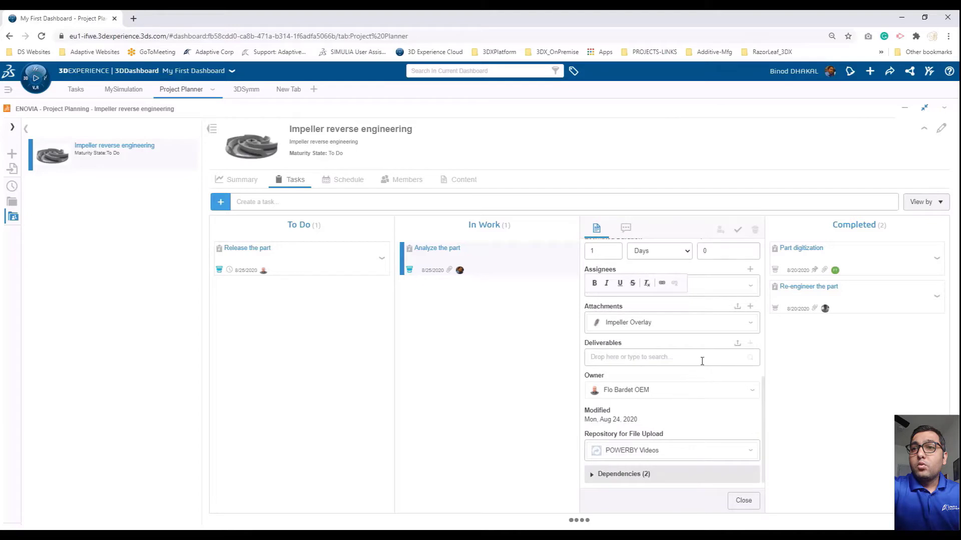
Open the task's Impeller Overlay attachment with the Structural Model Creation app
click(751, 325)
mouse_move(783, 377)
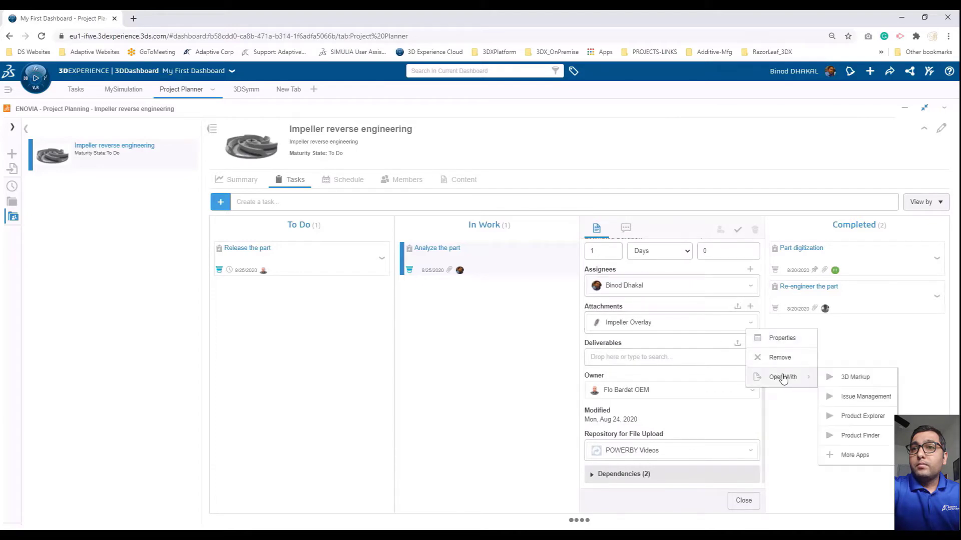
click(858, 458)
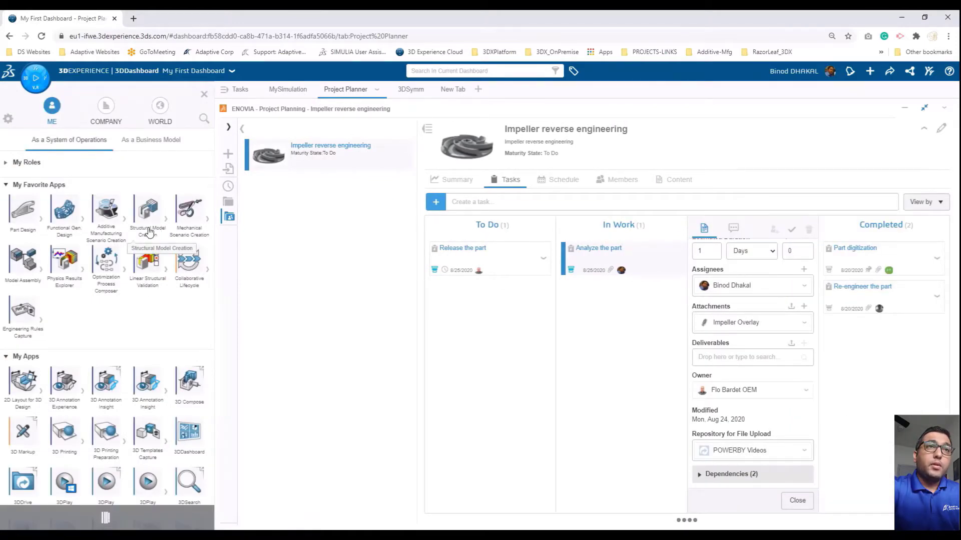
click(148, 231)
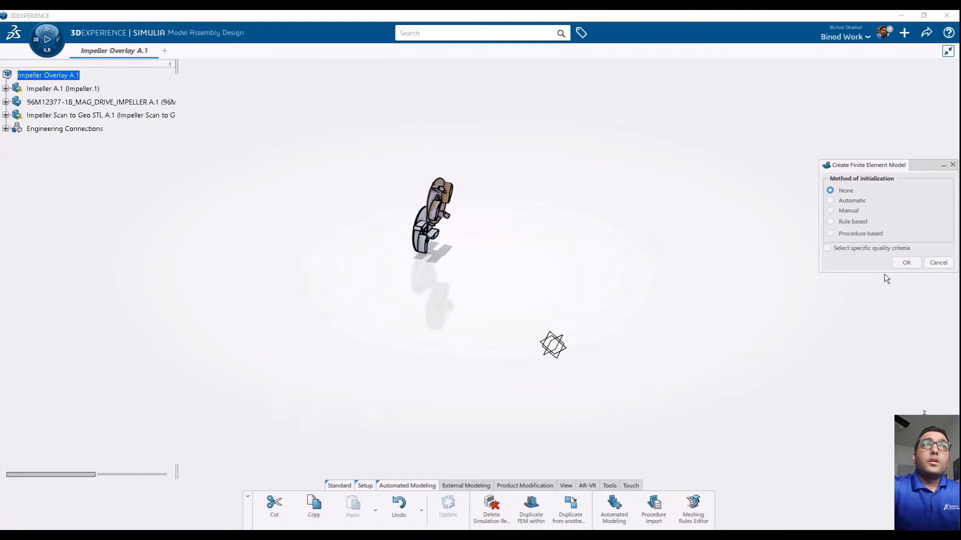
Create a finite element model with initialization method None and only Impeller A.1 as contributing shape
click(899, 263)
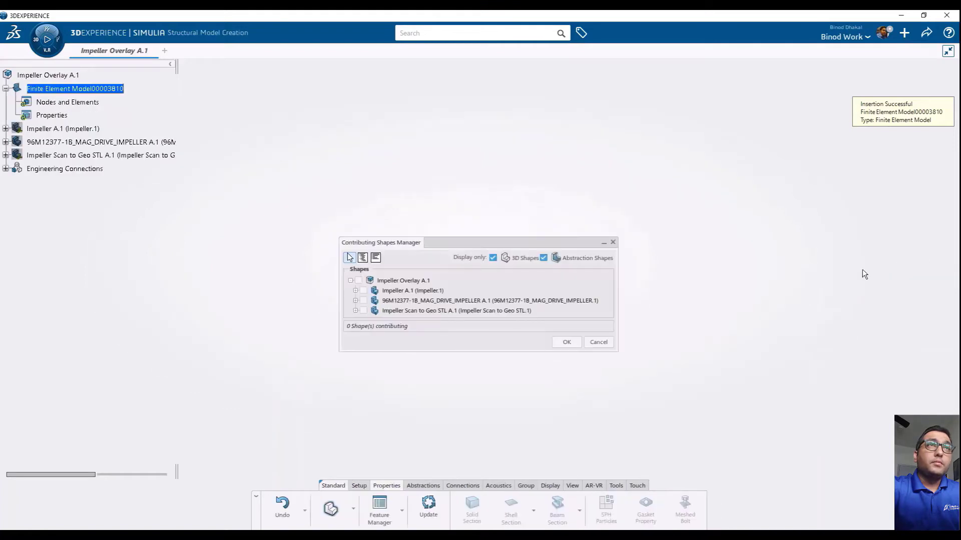
click(363, 290)
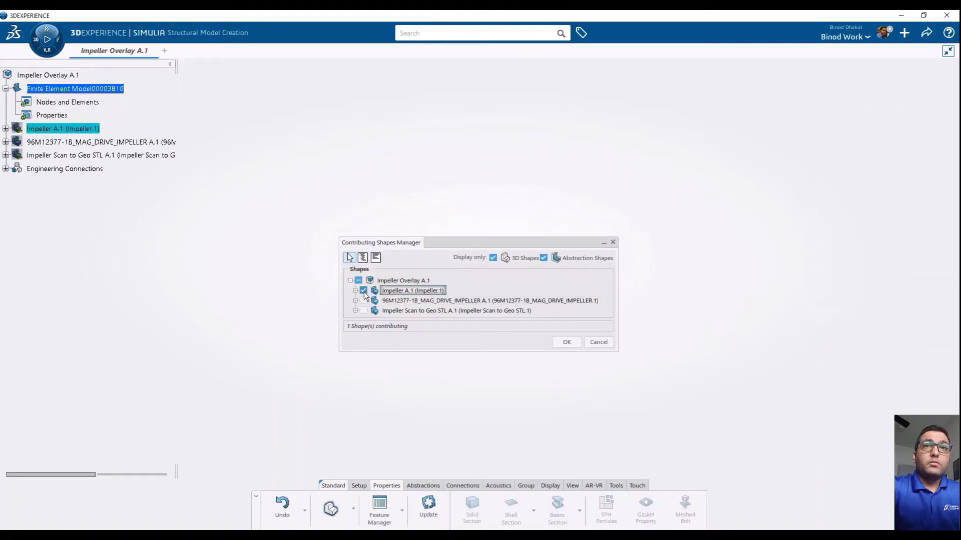
click(569, 343)
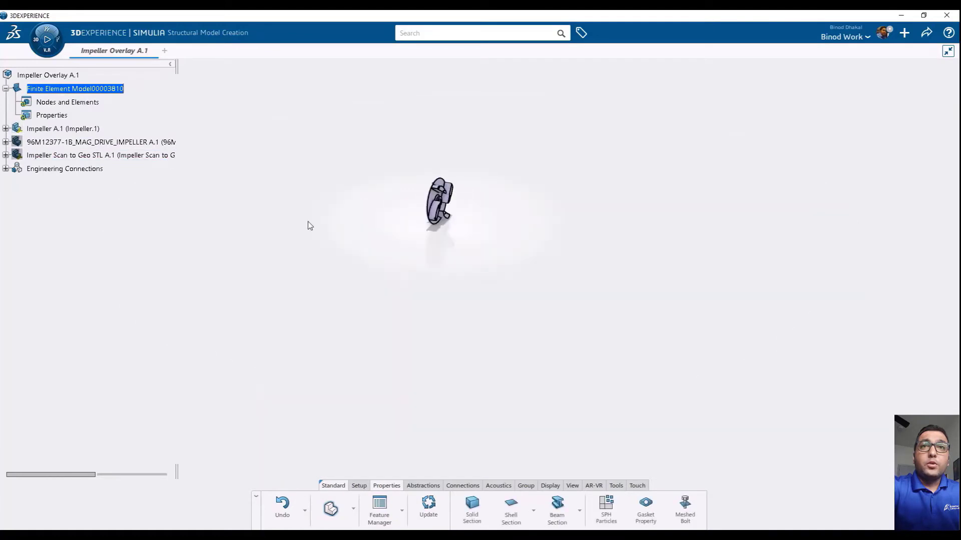
In Mesh Creation, generate a Surface Triangle Mesh on the impeller's Cylinder 1 body with a mesh size of 0.039 in
middle_drag(399, 265, 701, 240)
click(353, 509)
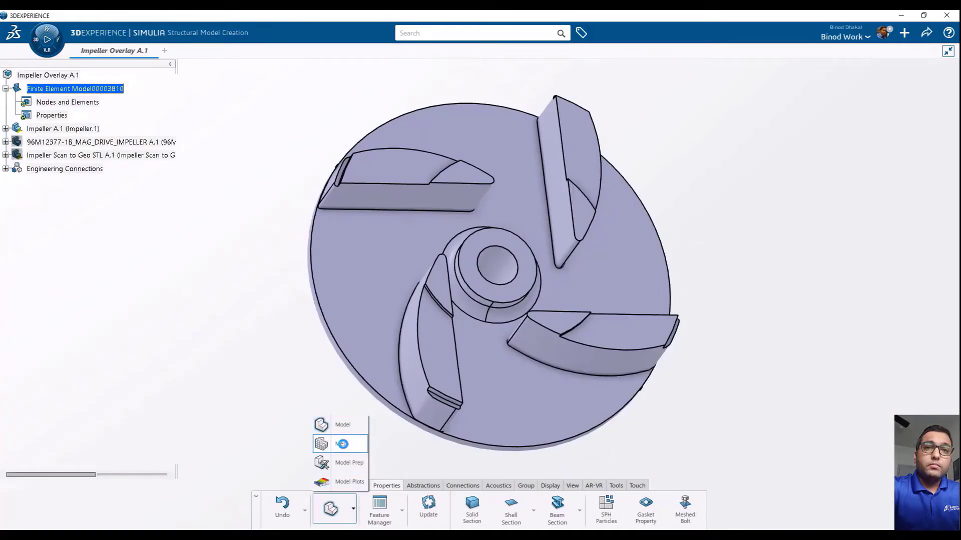
click(342, 444)
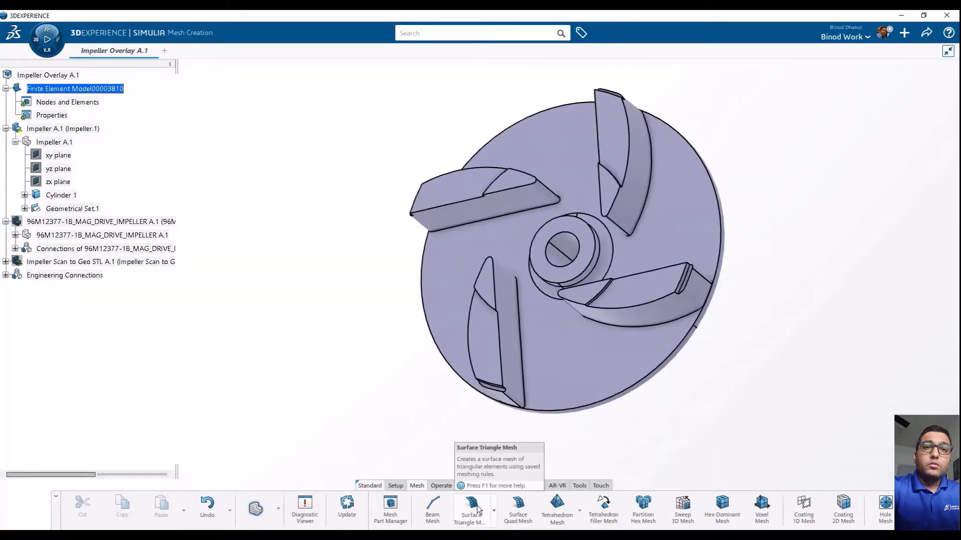
click(472, 507)
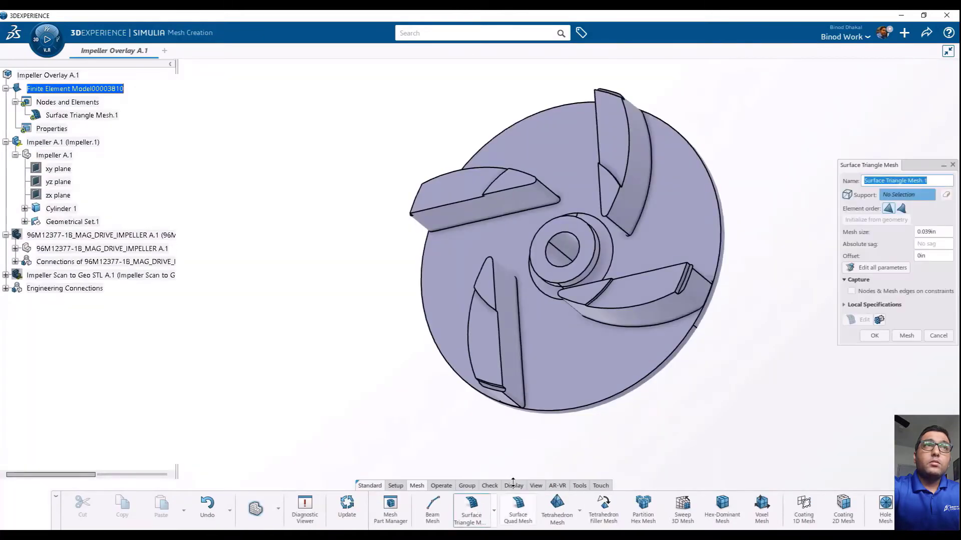
click(647, 257)
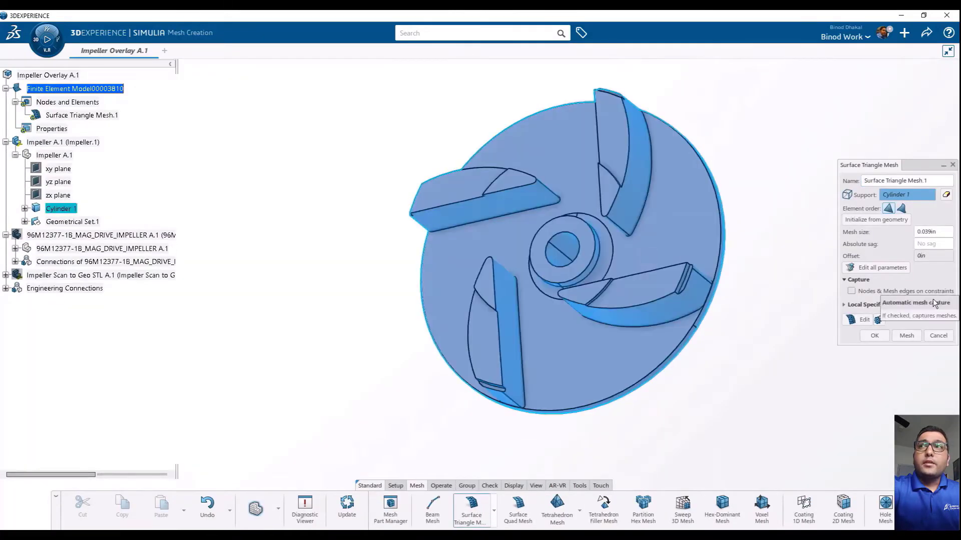
click(905, 335)
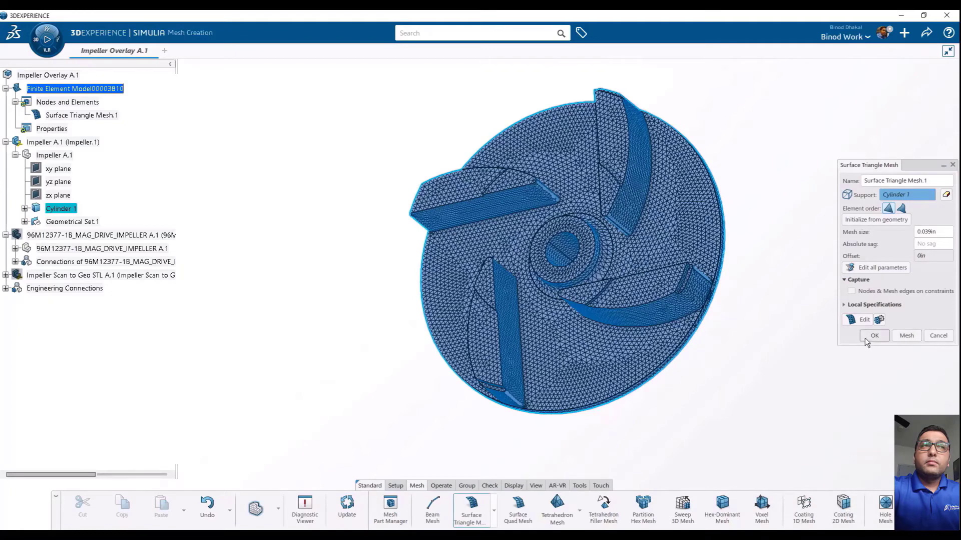
click(867, 337)
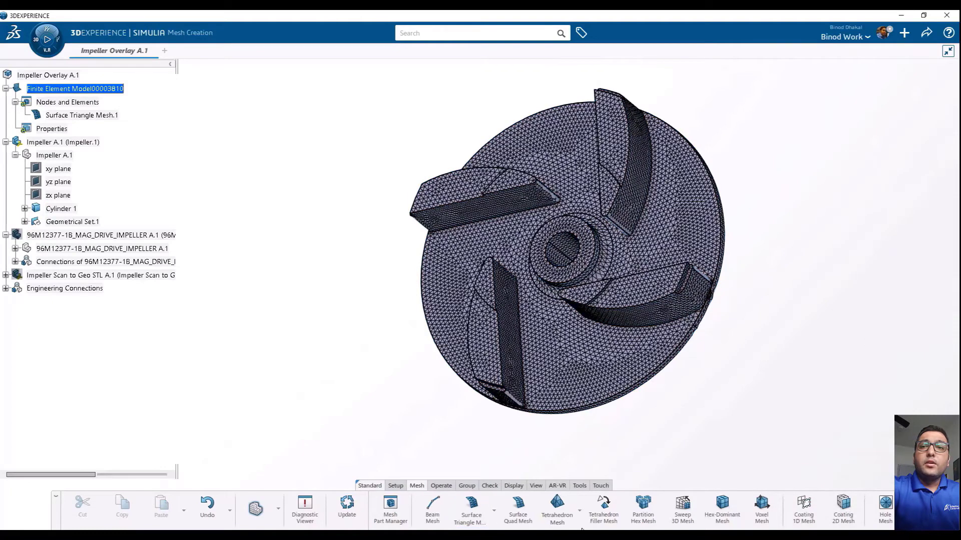
Generate a Tetrahedron Filler Mesh supported by Surface Triangle Mesh.1 with a size progression of 1
click(603, 508)
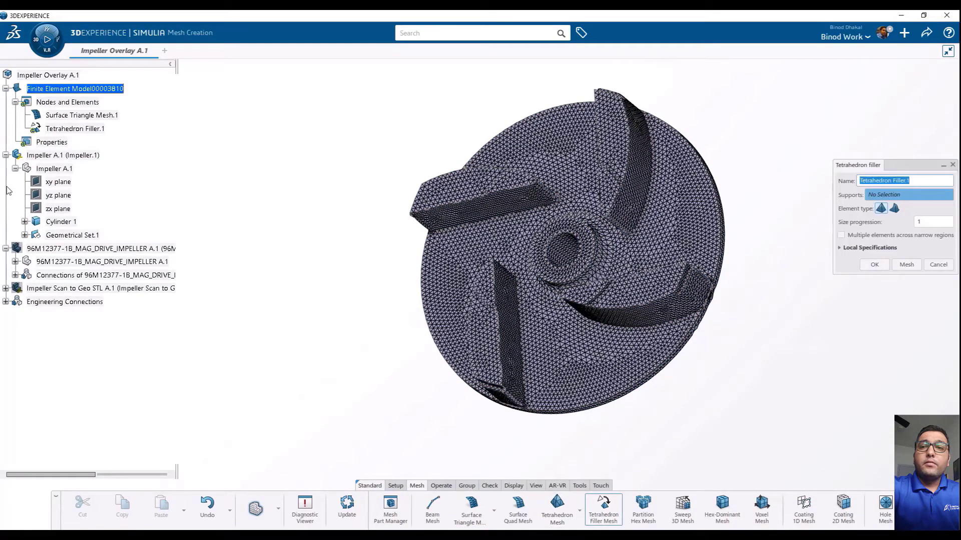
click(83, 115)
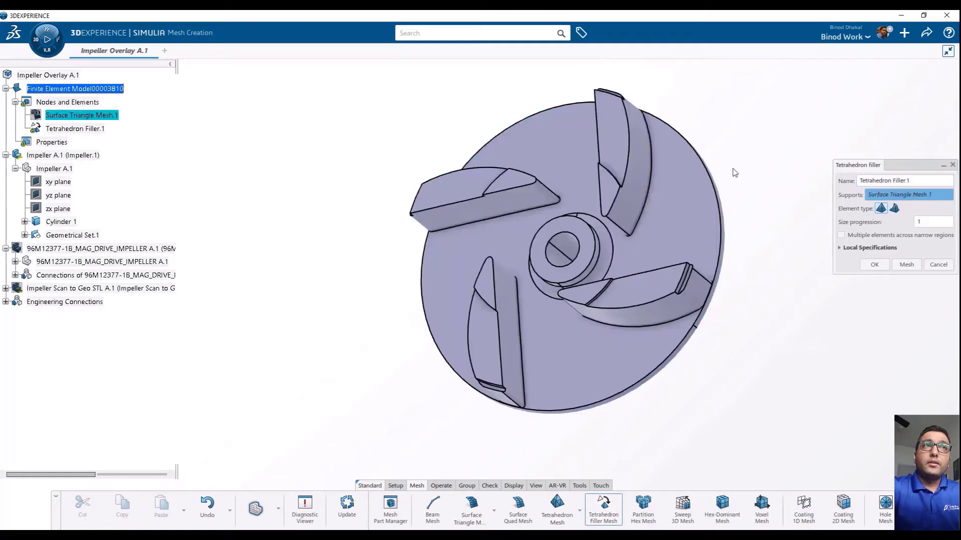
click(900, 261)
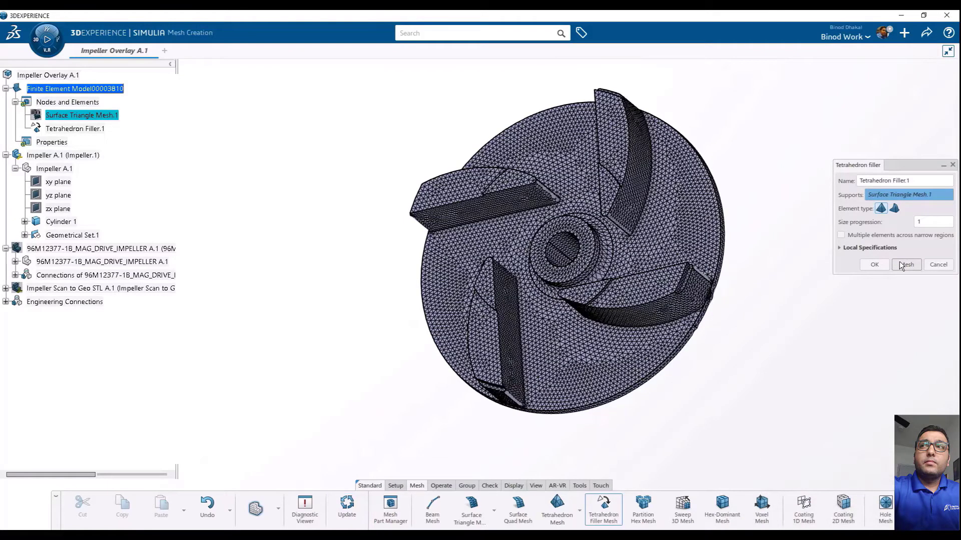
click(873, 265)
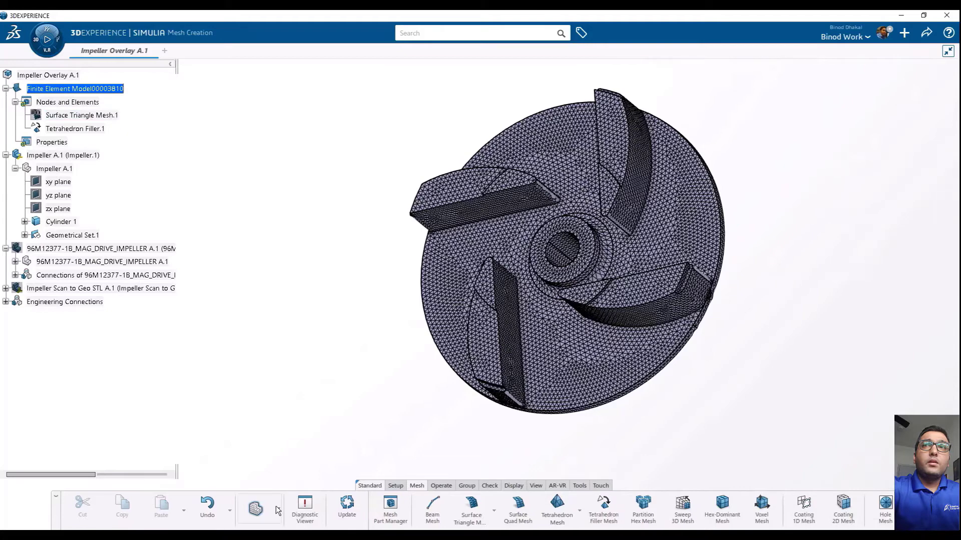
In Structural Model Creation, define a solid section on Tetrahedron Filler.1 using the bd_316 stainless material from Steel (Ductile)
click(278, 509)
click(277, 463)
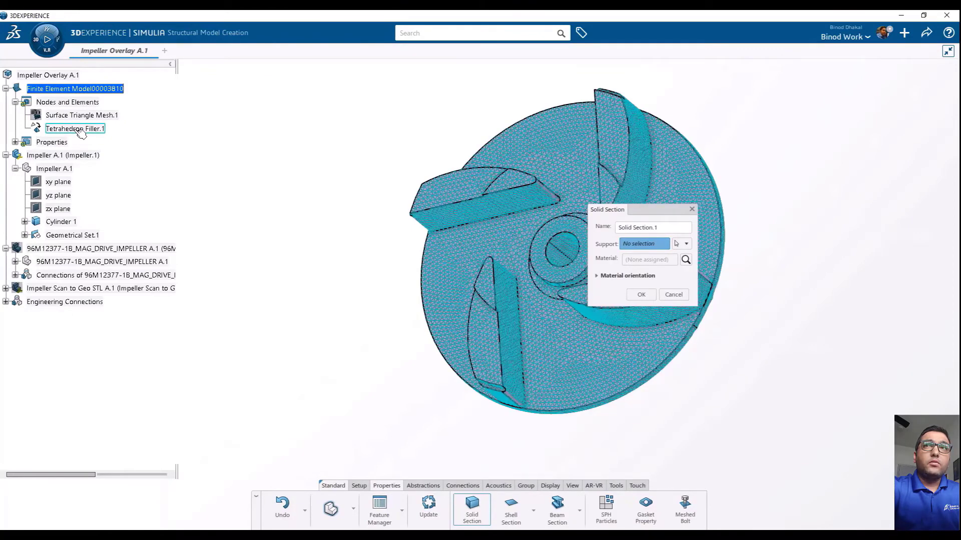
click(79, 131)
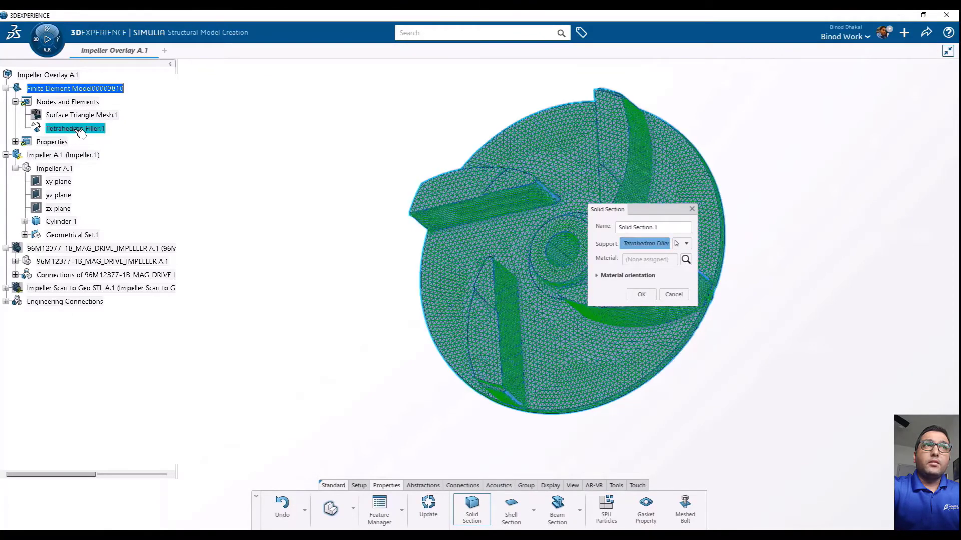
click(686, 258)
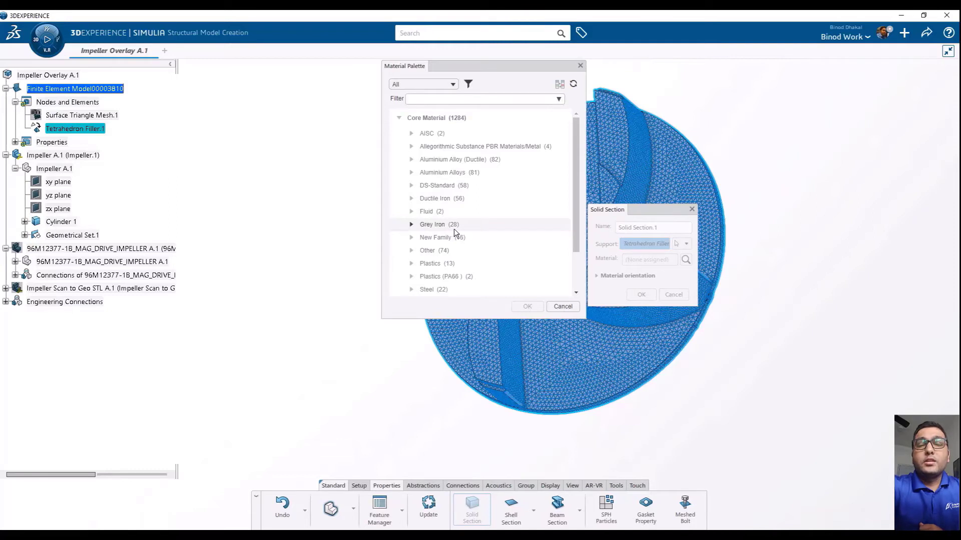
scroll(455, 229, down, 2)
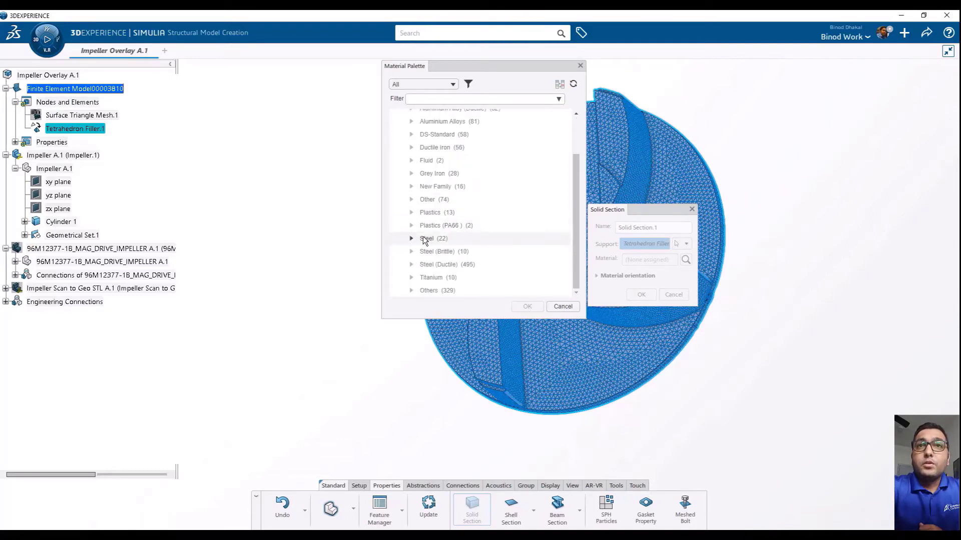
click(413, 265)
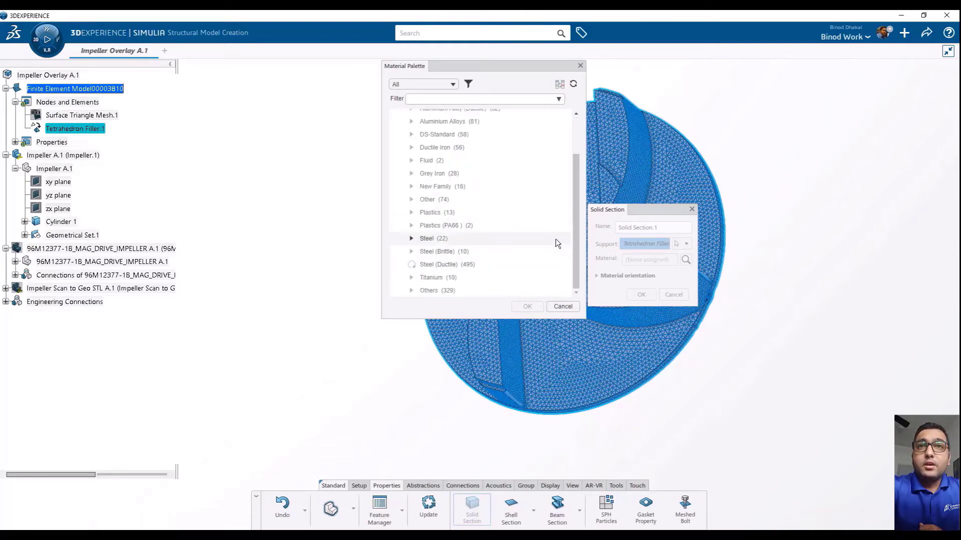
scroll(476, 246, down, 10)
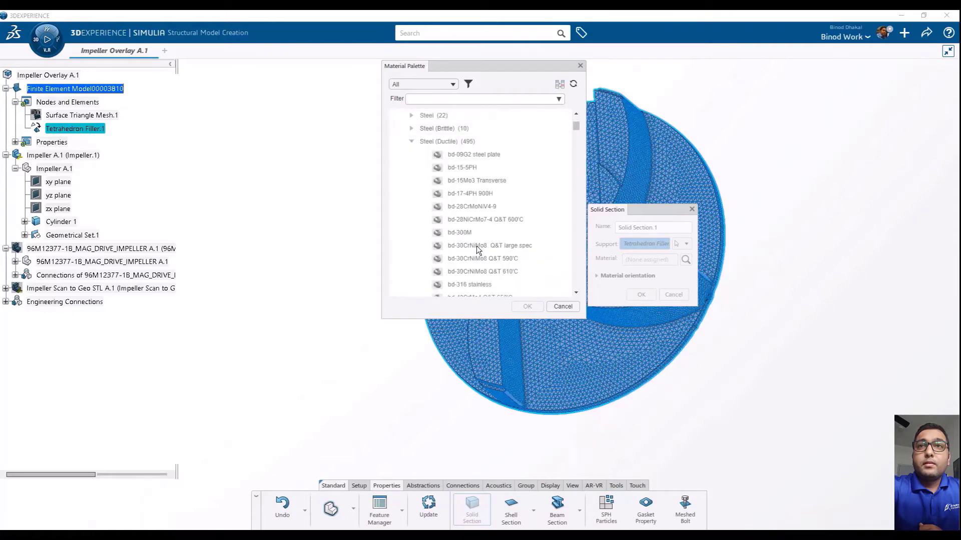
scroll(476, 247, down, 10)
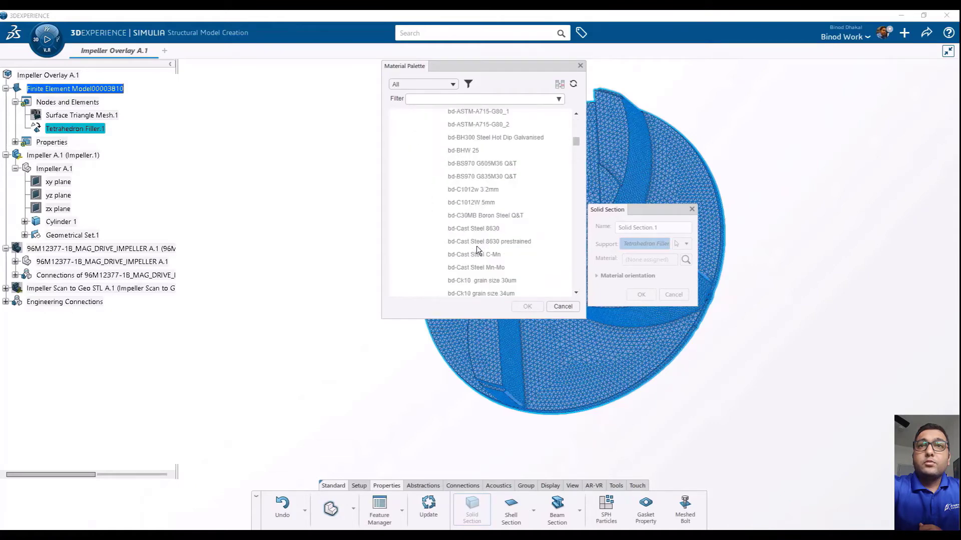
scroll(477, 245, down, 15)
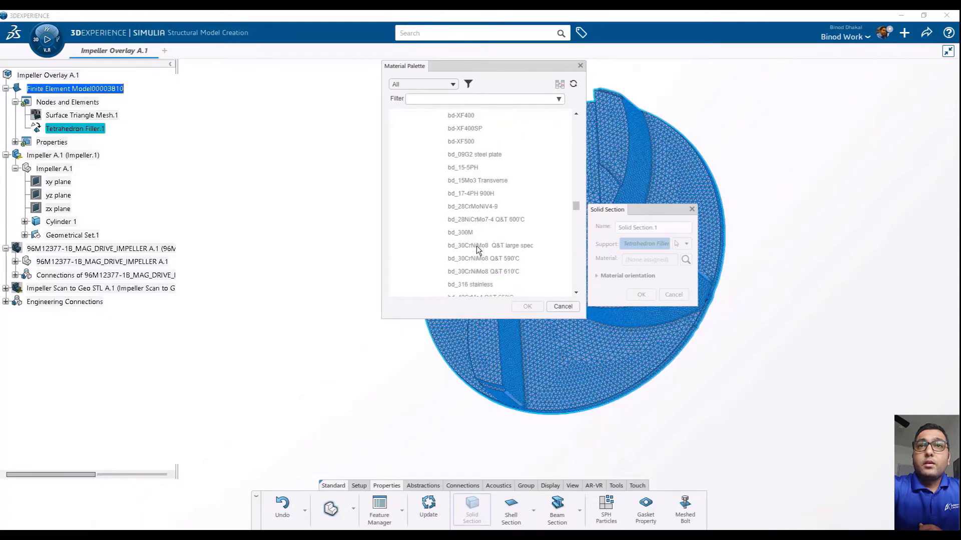
double_click(473, 284)
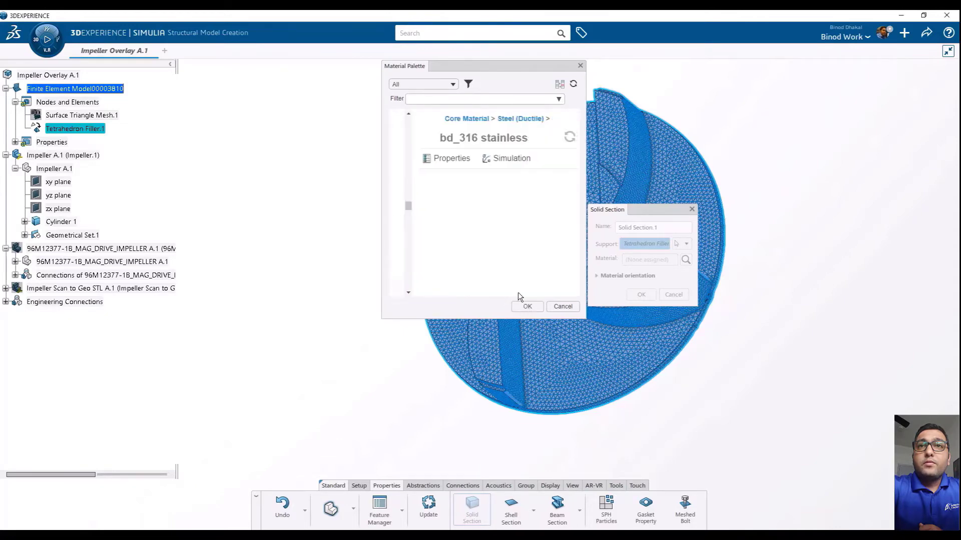
click(485, 159)
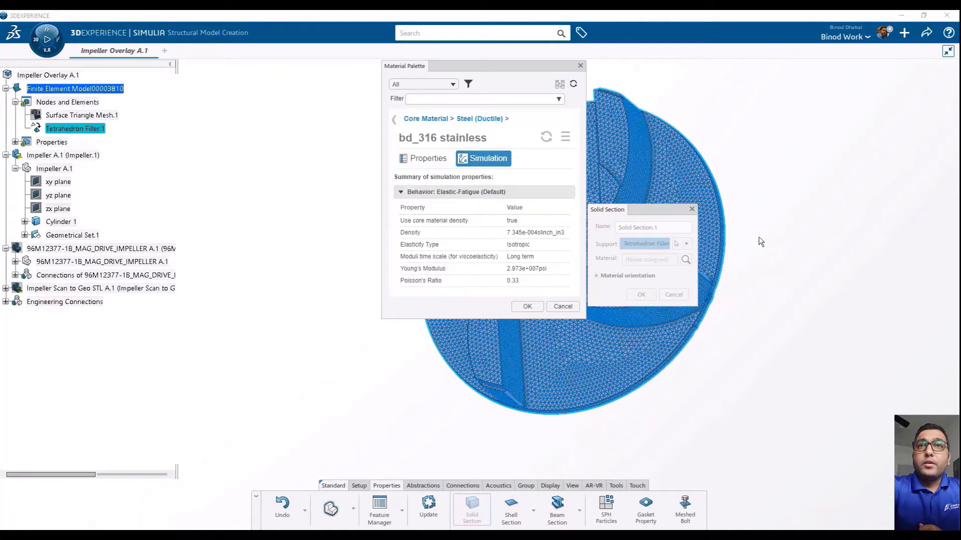
click(527, 306)
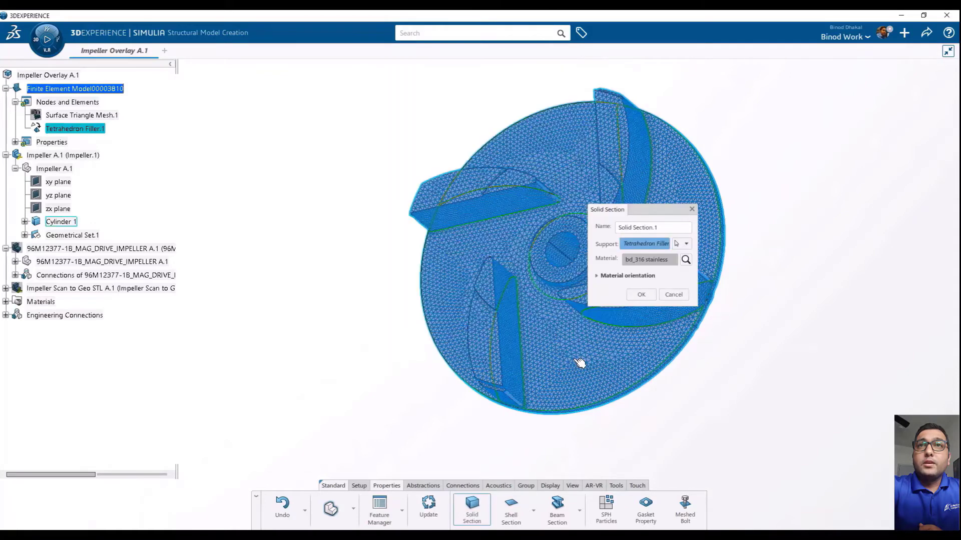
click(642, 294)
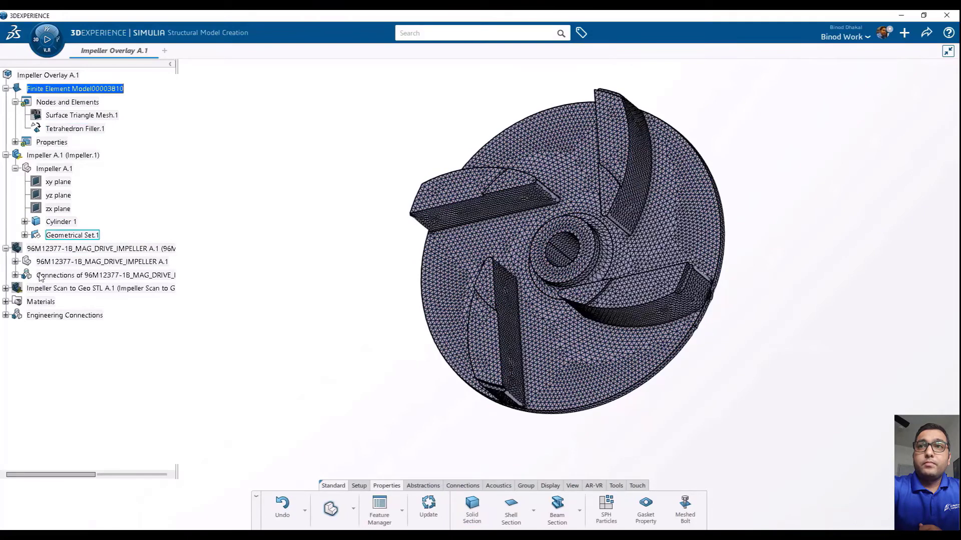
Update the finite element model and save it
click(439, 514)
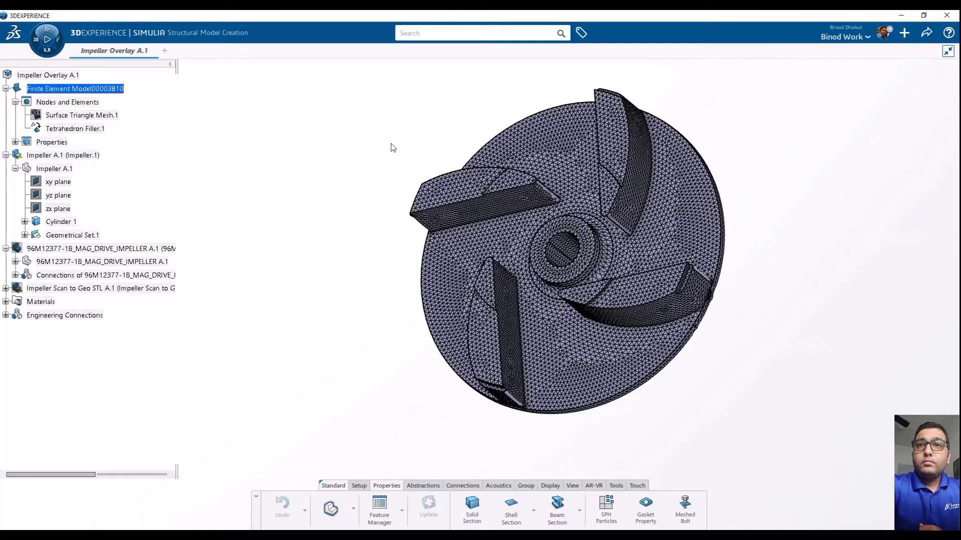
click(928, 33)
click(889, 53)
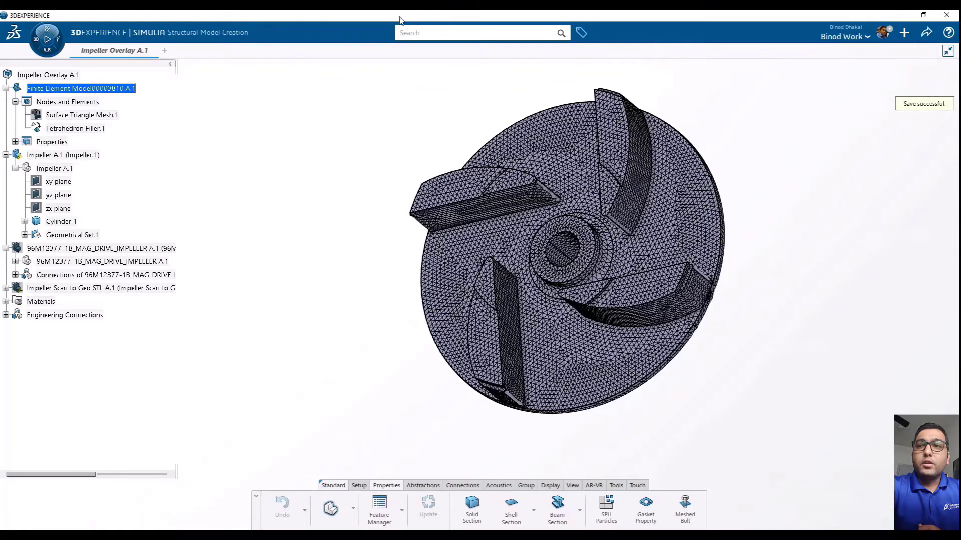
In Mechanical Scenario Creation, set up a structural analysis case with a static step using an initial time increment of 0.1 s
click(52, 52)
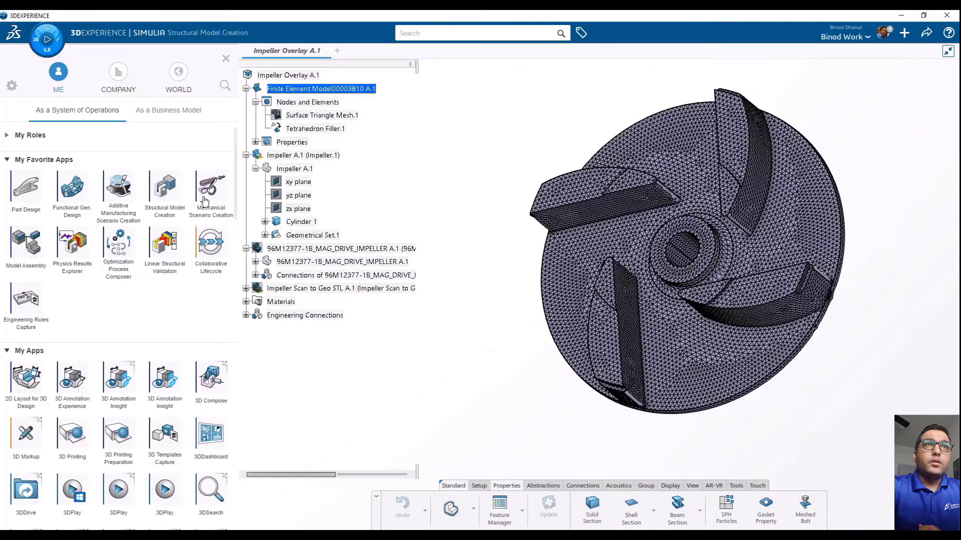
click(203, 199)
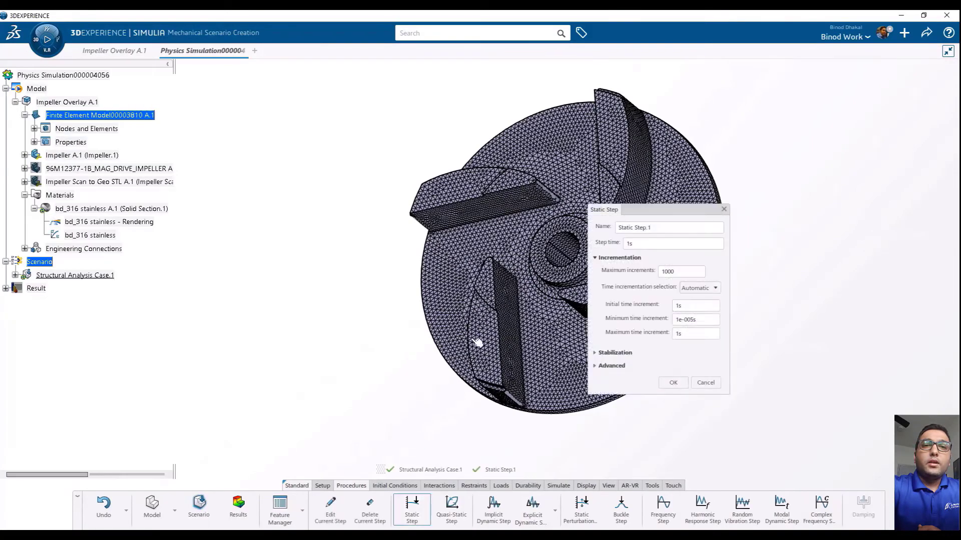
drag(640, 212, 404, 222)
drag(468, 313, 408, 320)
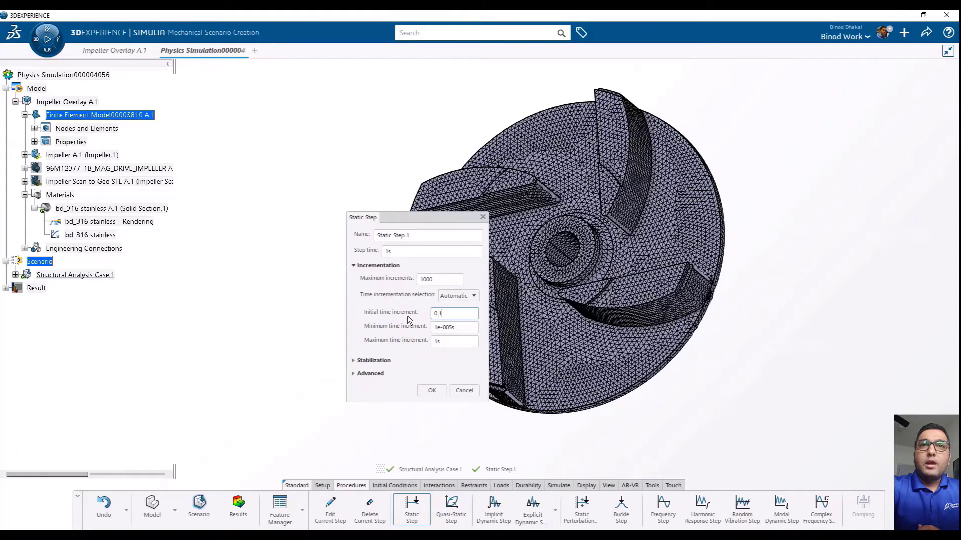
text(0.1)
click(367, 373)
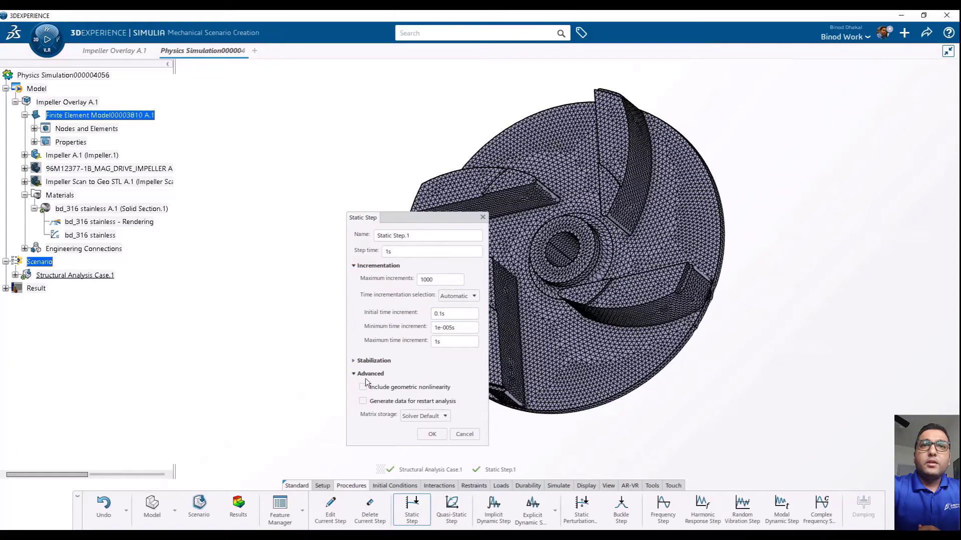
click(432, 435)
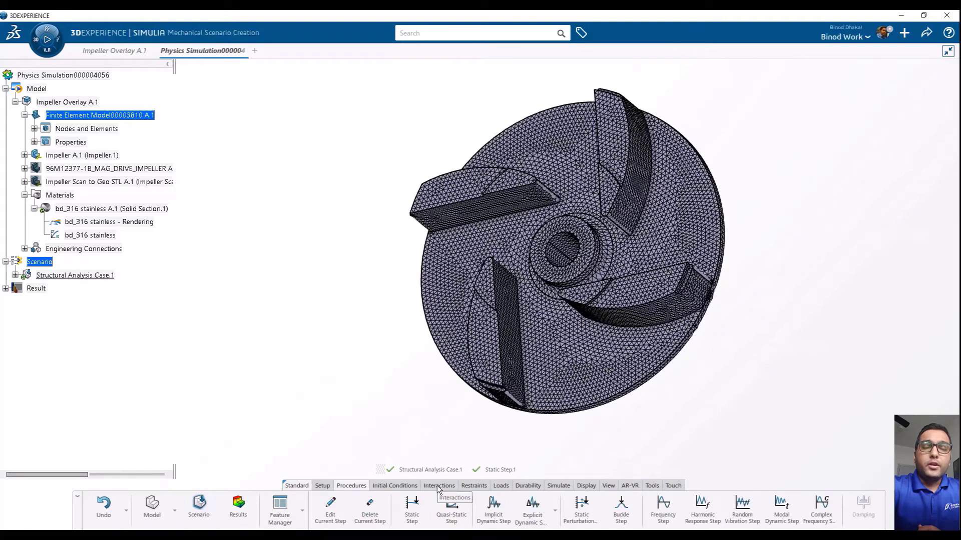
Apply a Clamp restraint to the cylindrical face of the impeller's central bore
click(472, 486)
click(458, 508)
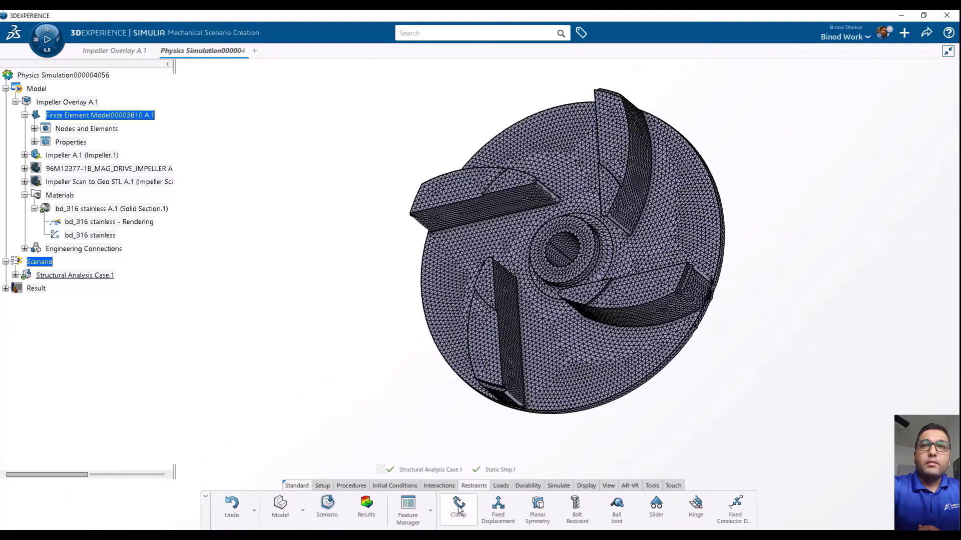
click(564, 262)
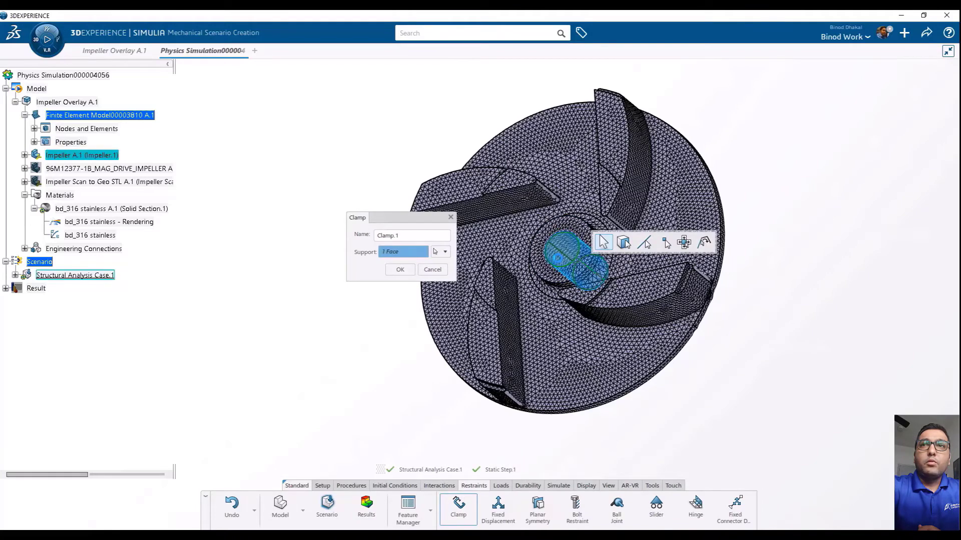
click(398, 270)
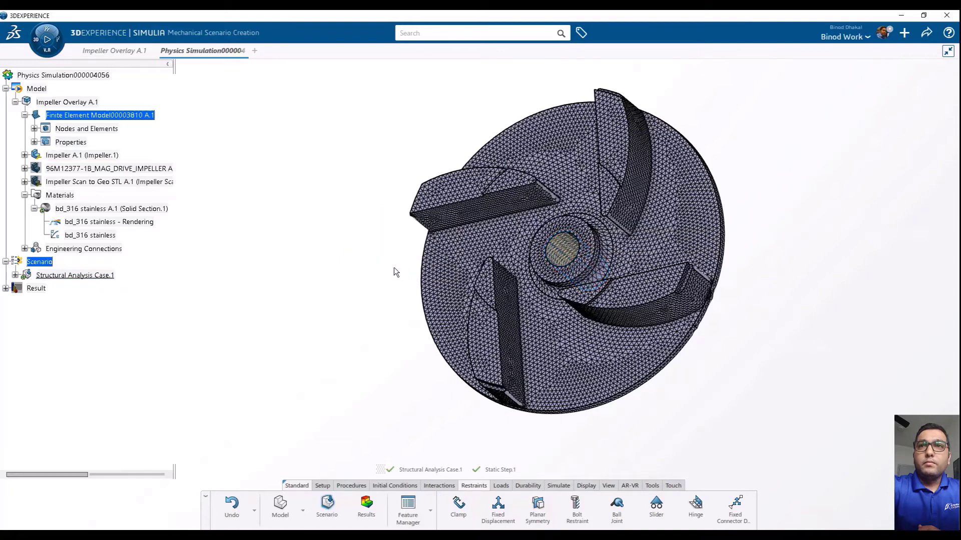
Apply a centrifugal force to the whole model about the central bore's axis with a rotational velocity of 10000 turn_mn
click(501, 486)
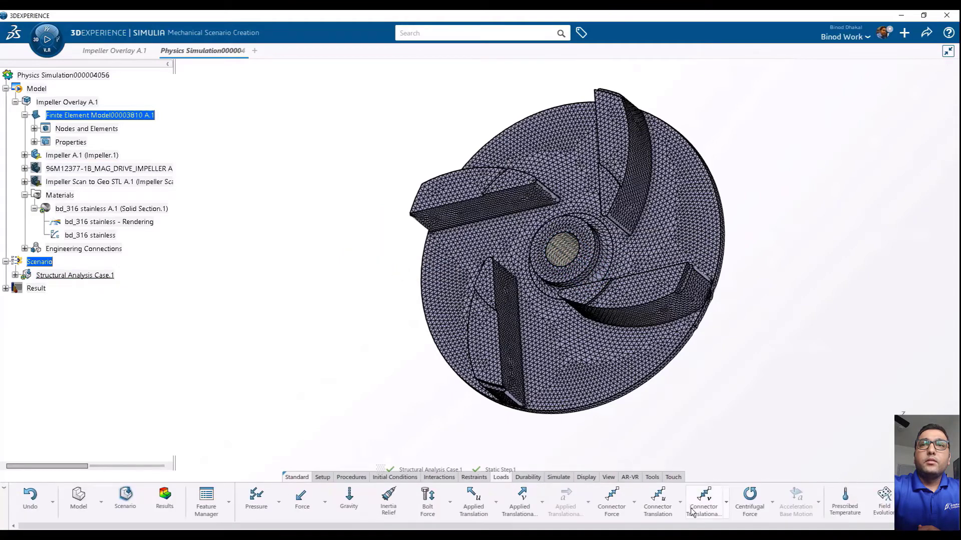
click(750, 503)
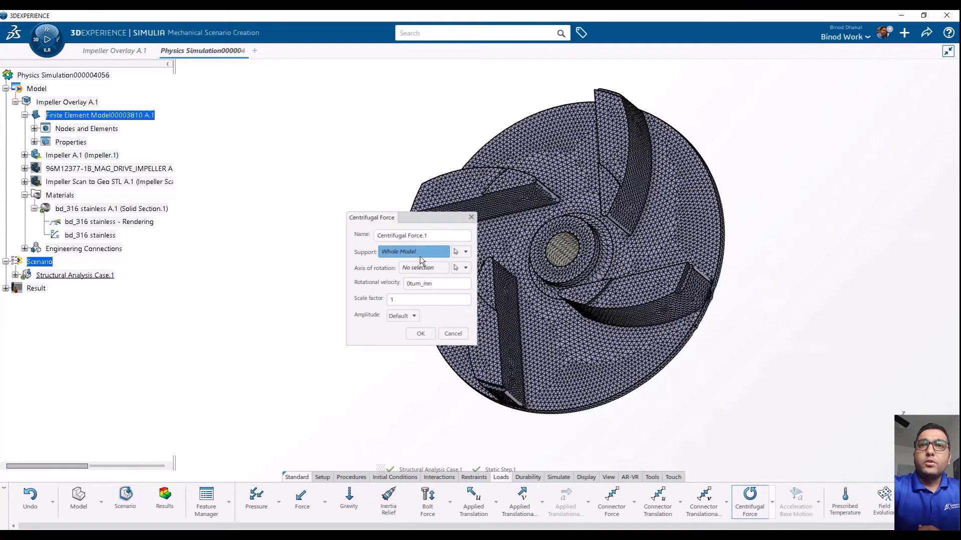
click(454, 268)
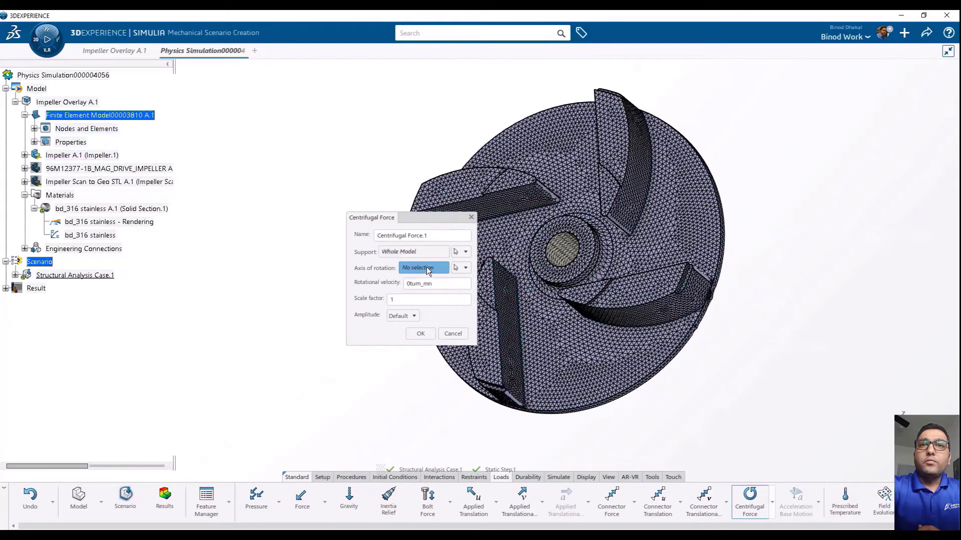
click(554, 247)
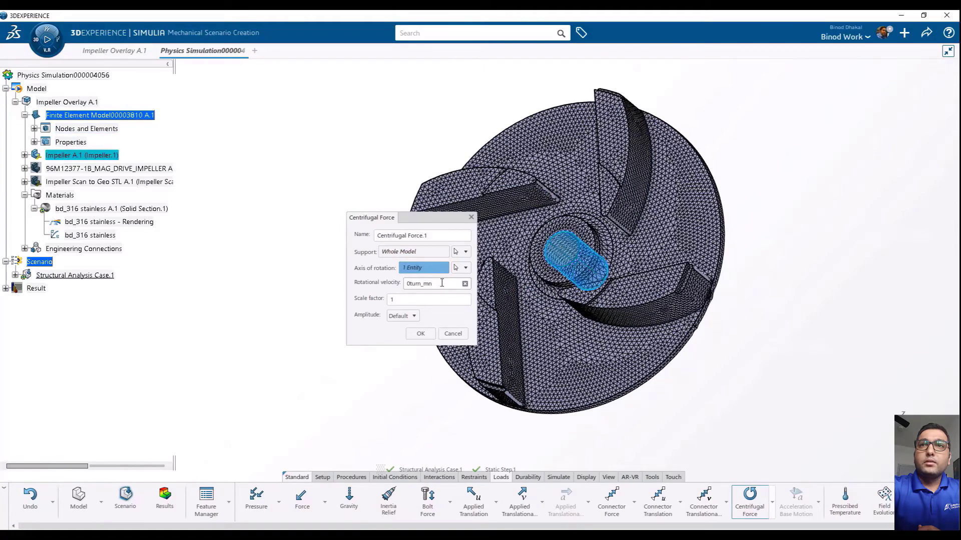
click(413, 284)
click(407, 284)
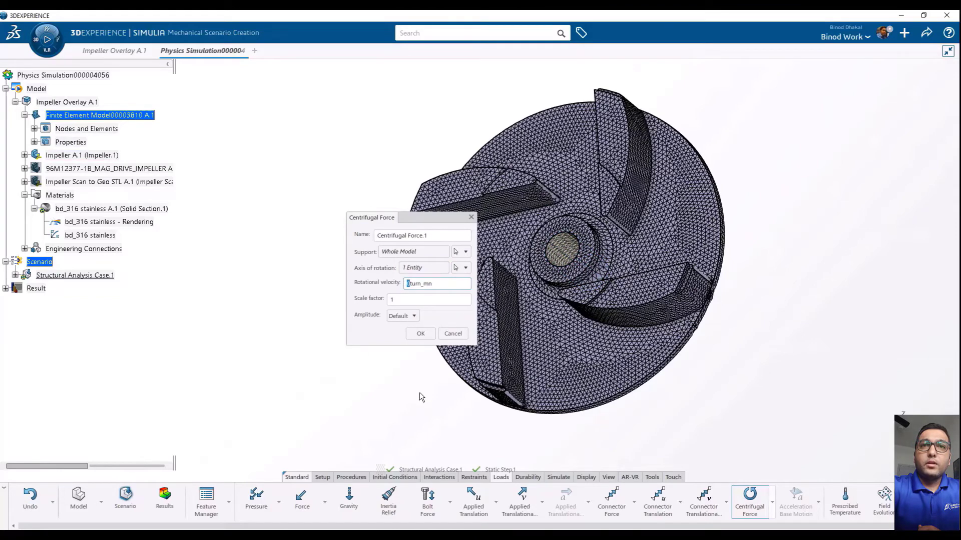
text(10000)
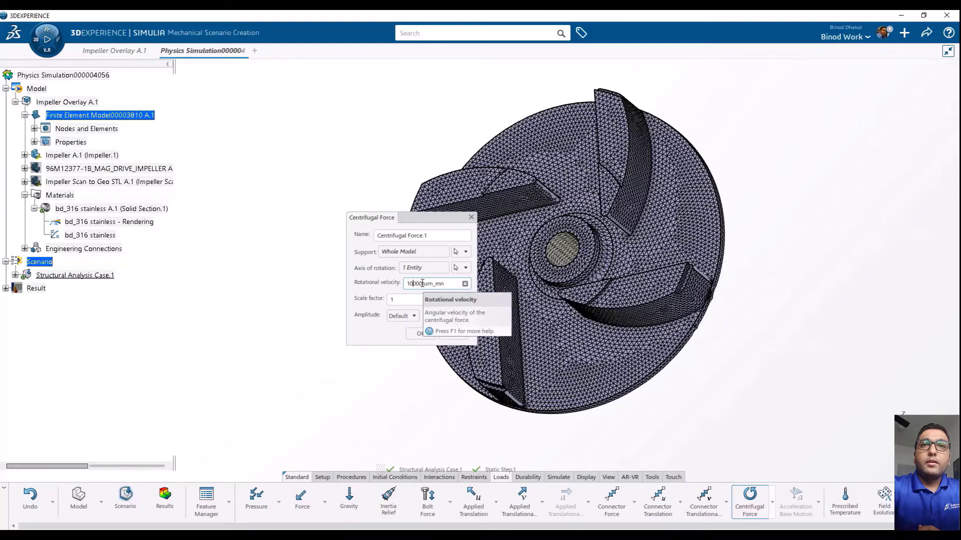
click(419, 336)
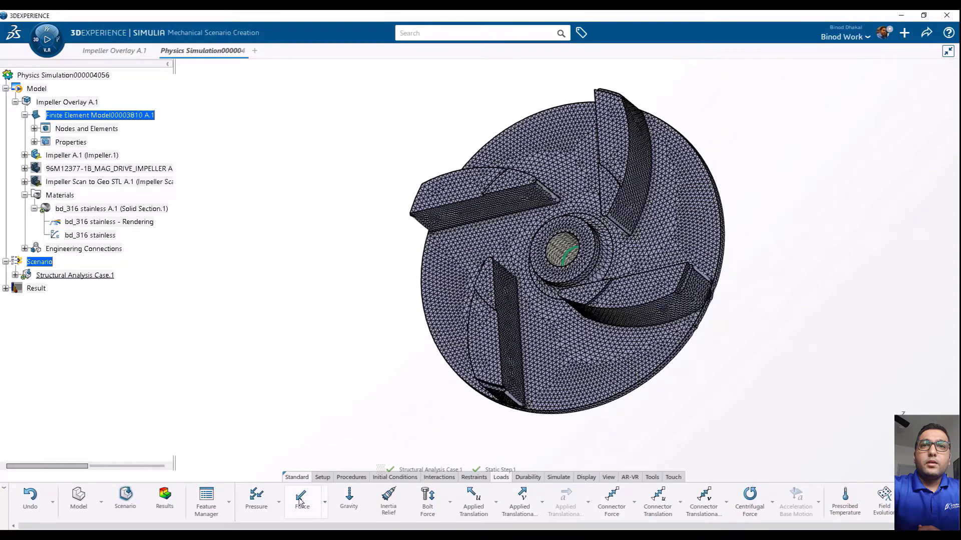
Apply a uniform pressure load to the impeller disc's flat face on the blade side
click(257, 498)
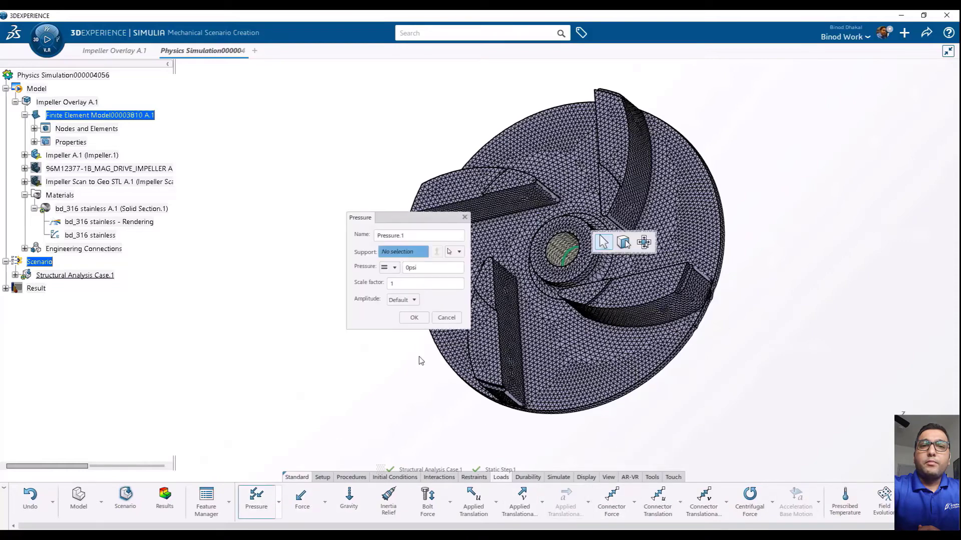
click(580, 200)
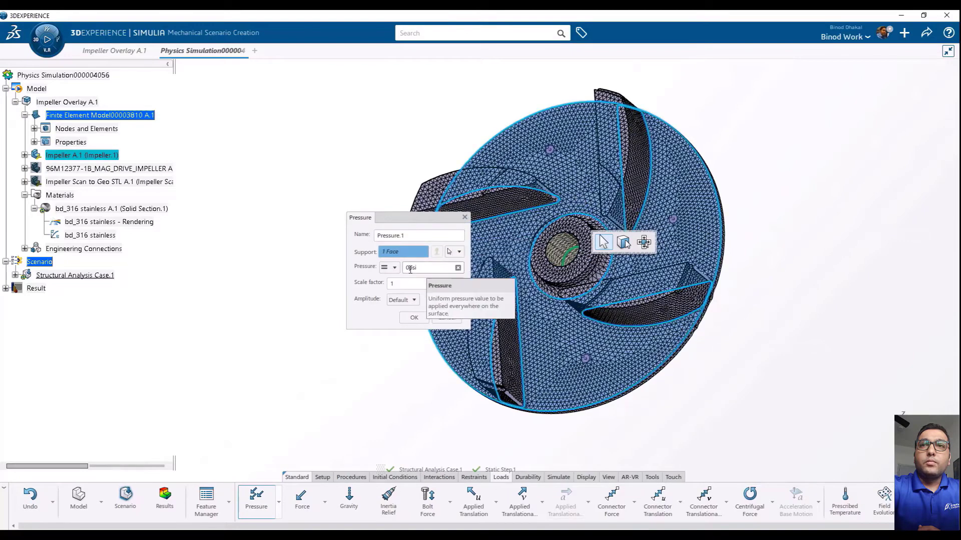
click(408, 269)
click(406, 267)
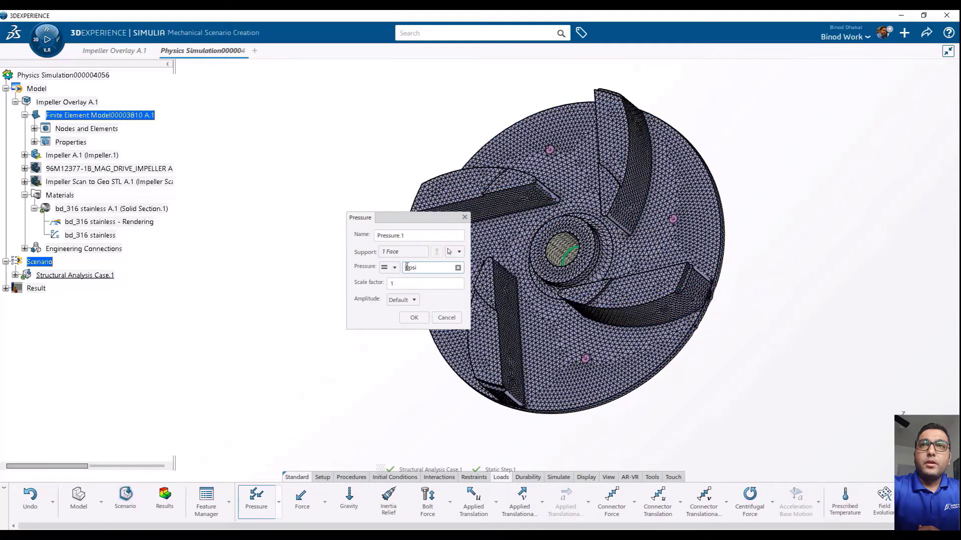
click(412, 321)
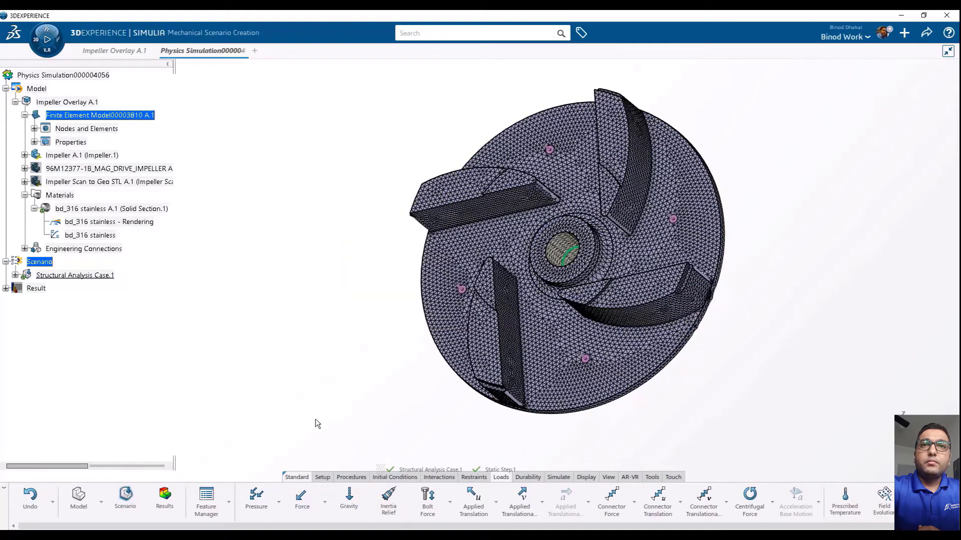
Start a second pressure load and select one curved side face on each of the four impeller blades as its support
click(256, 498)
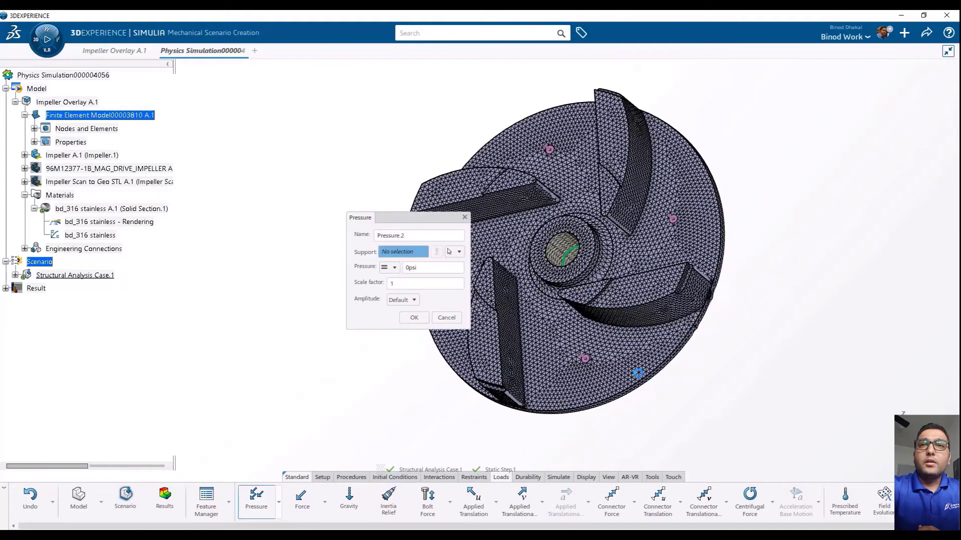
click(653, 321)
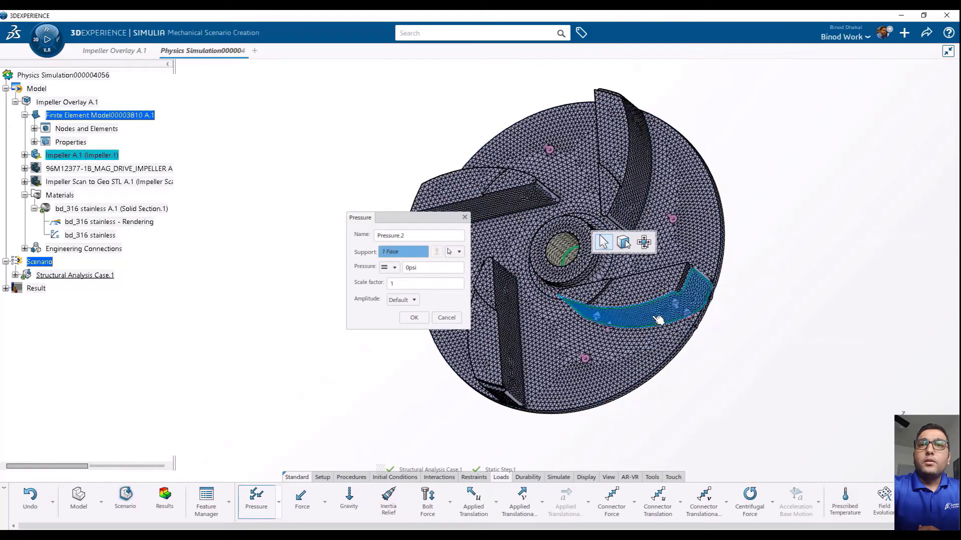
click(649, 174)
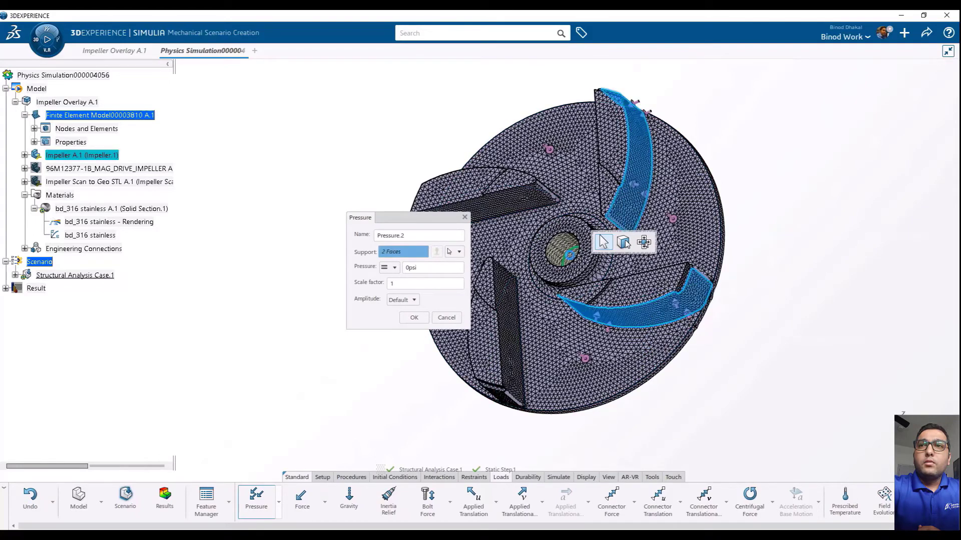
middle_drag(739, 377, 875, 324)
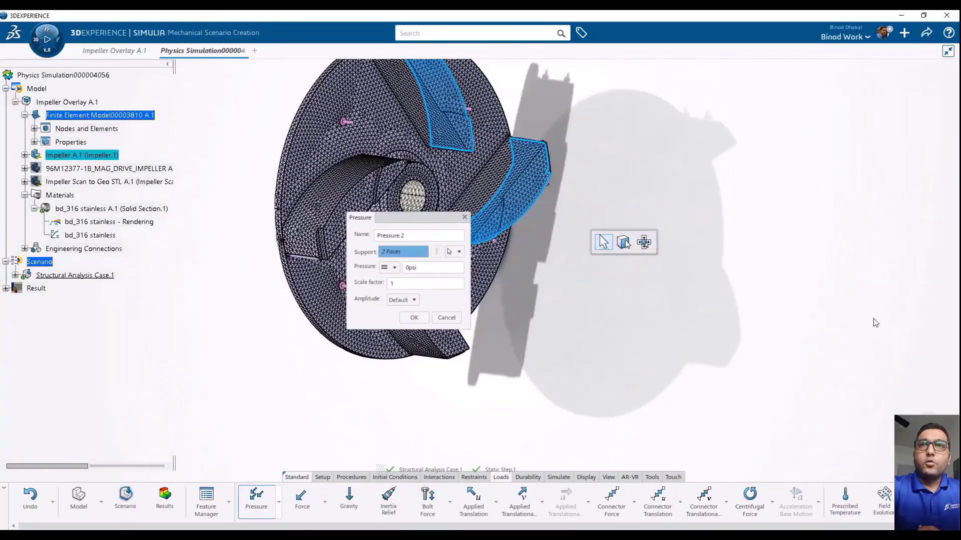
click(419, 342)
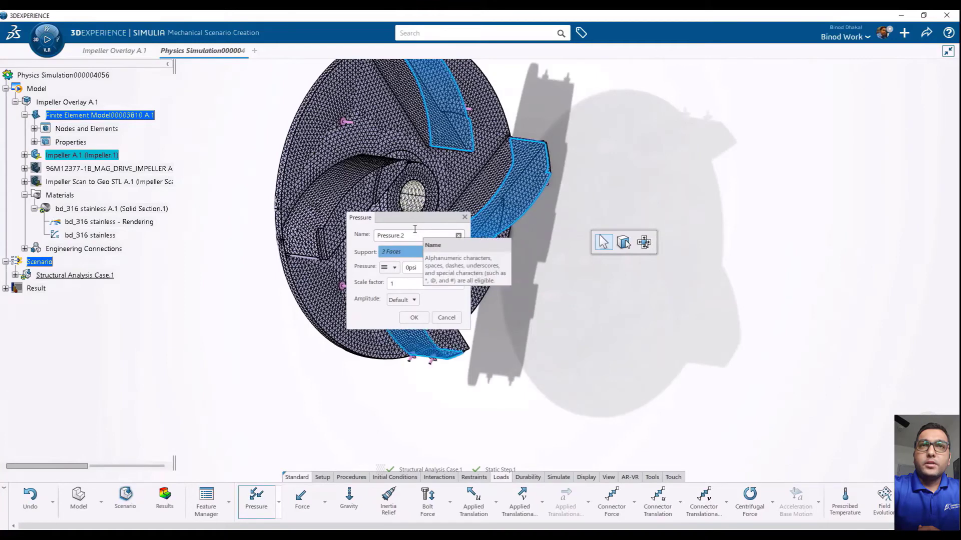
drag(419, 220, 718, 205)
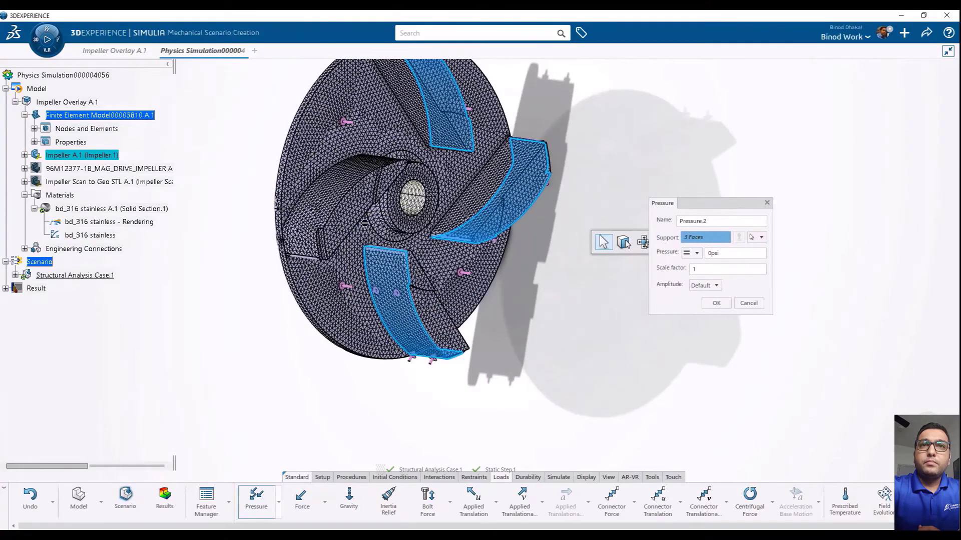
click(331, 197)
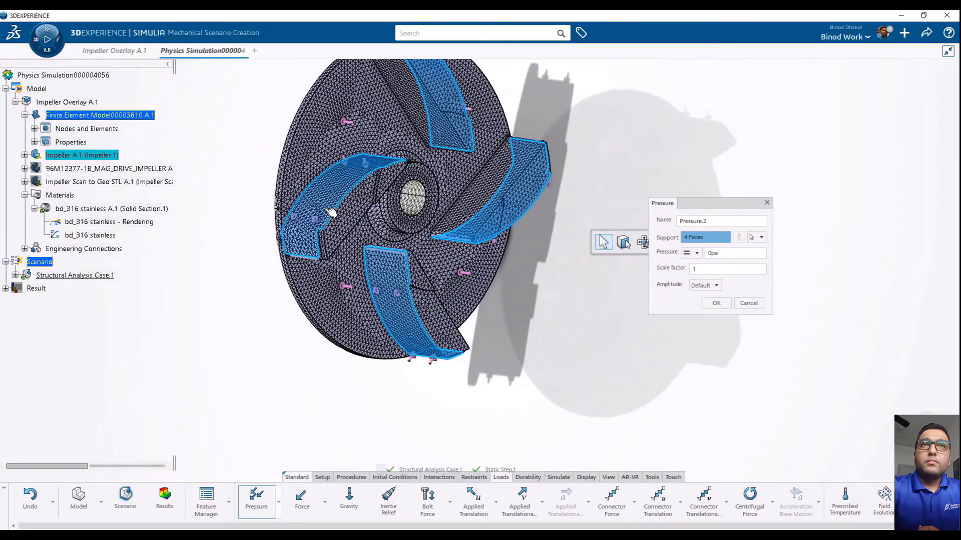
Set the blade-face pressure to 10 psi and create the load
click(716, 303)
click(714, 253)
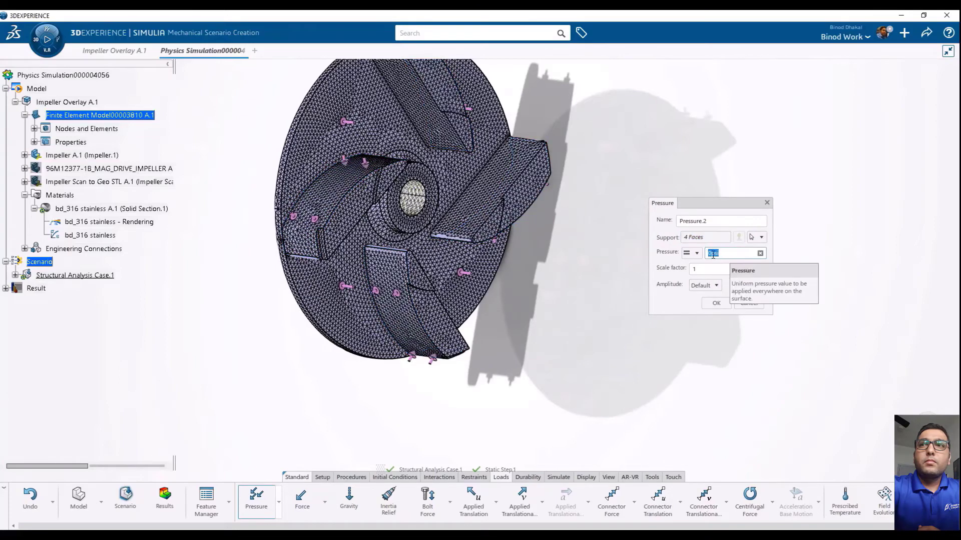
click(706, 253)
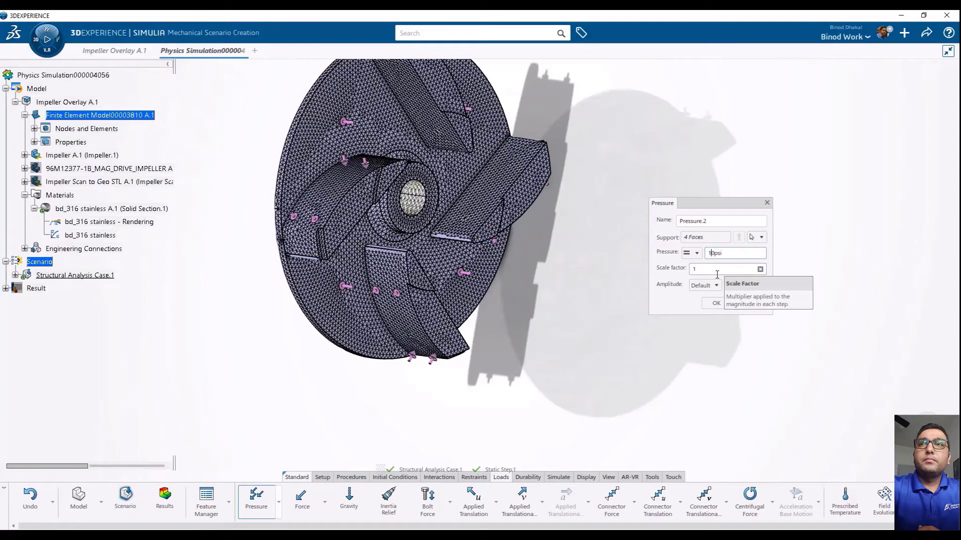
text(10)
click(714, 303)
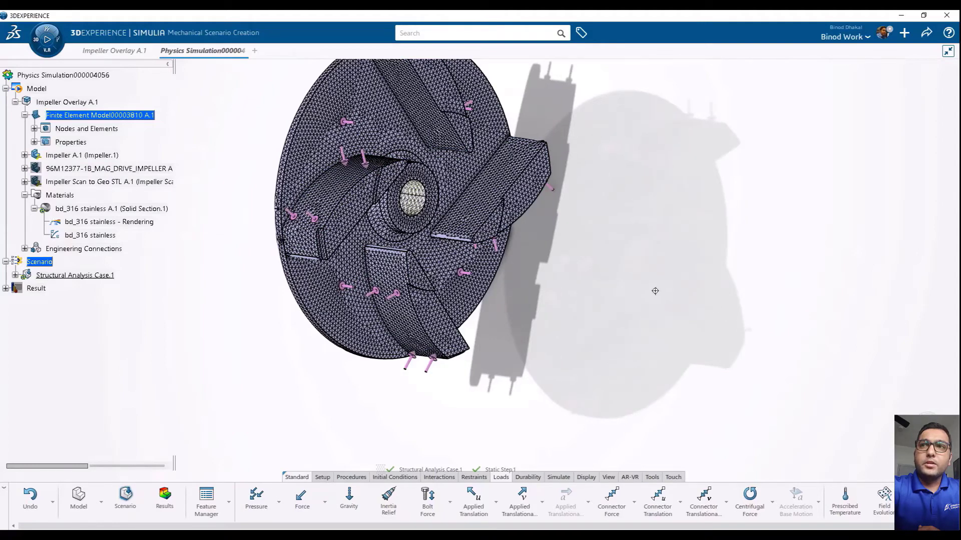
Run the model and scenario checks on the structural analysis case and dismiss the check status
middle_drag(655, 291, 679, 334)
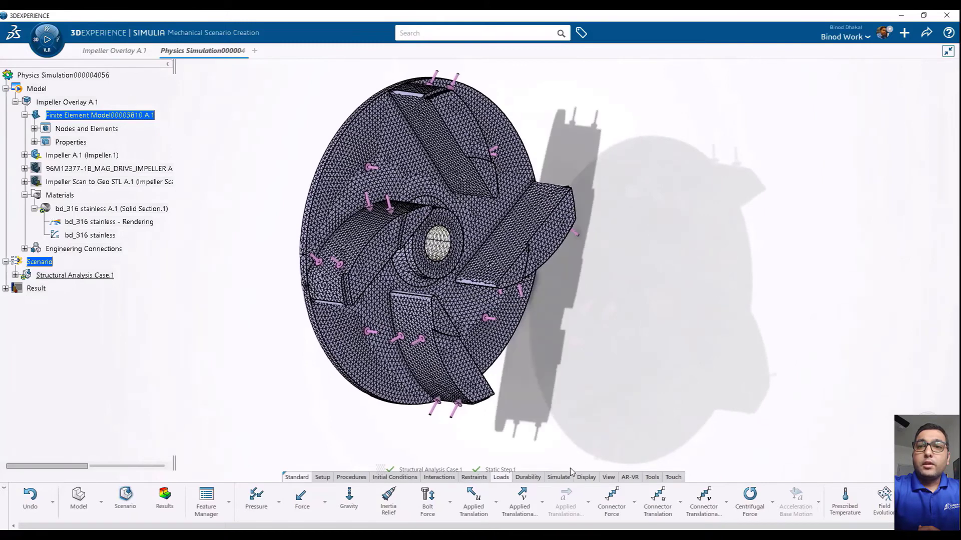
click(559, 477)
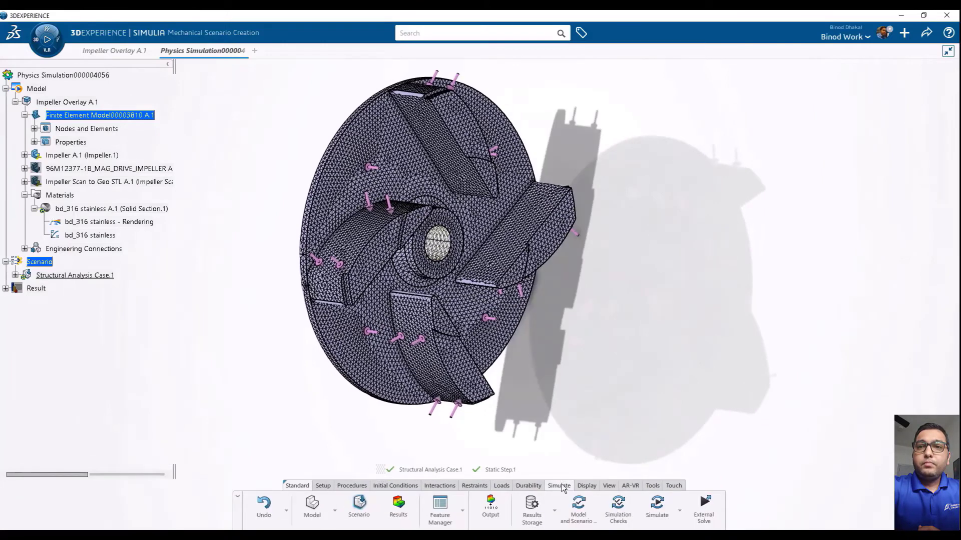
click(581, 506)
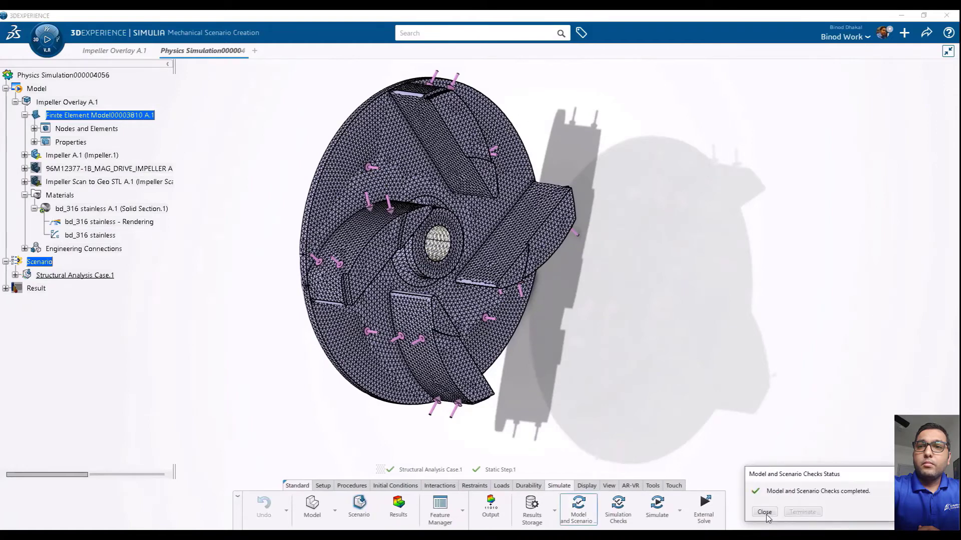
click(766, 512)
Simulate the case with the Local interactive location and Tokens license, and review the total time plot in the simulation status
click(657, 508)
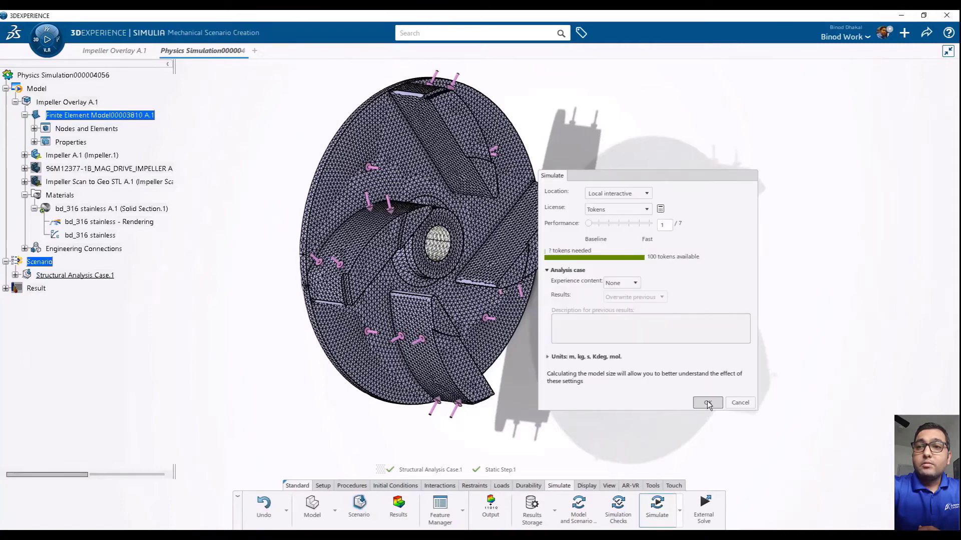
click(707, 403)
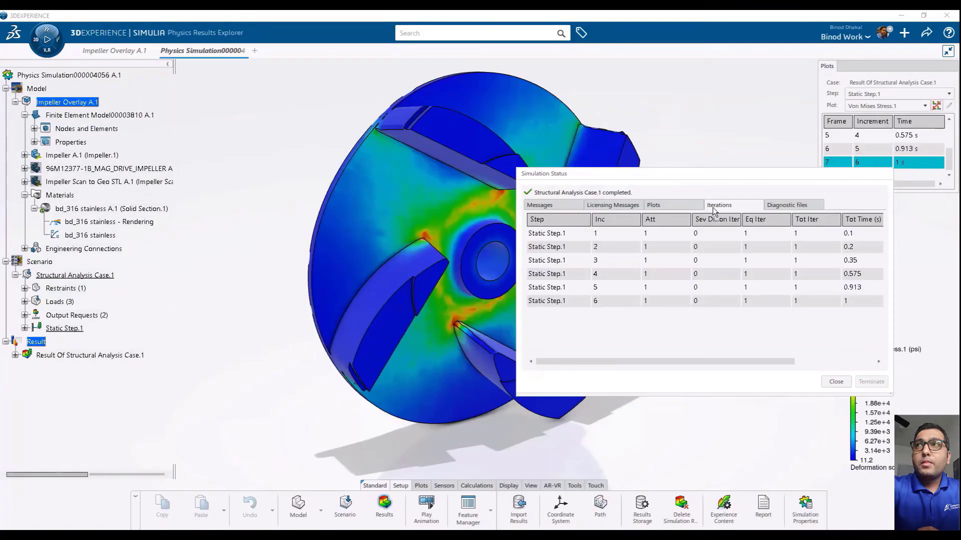
click(650, 205)
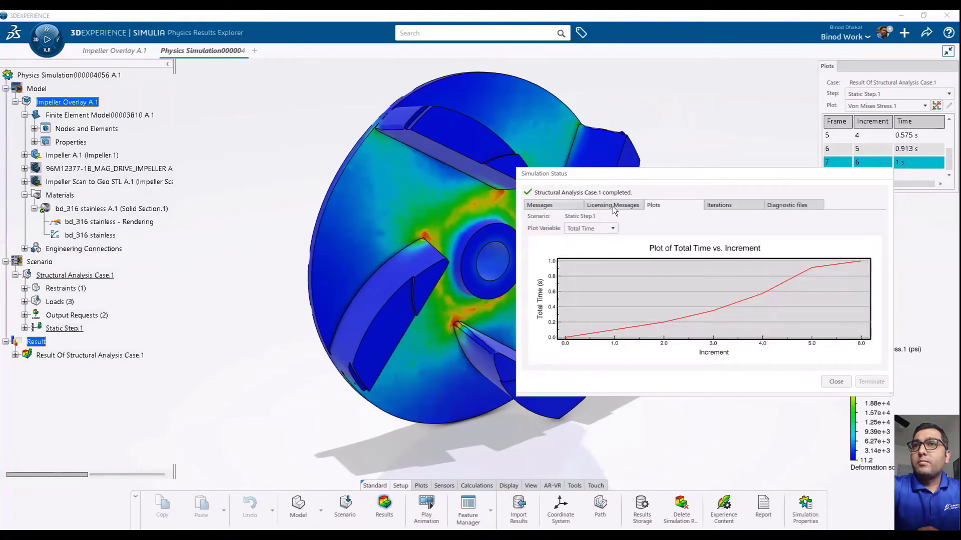
click(834, 383)
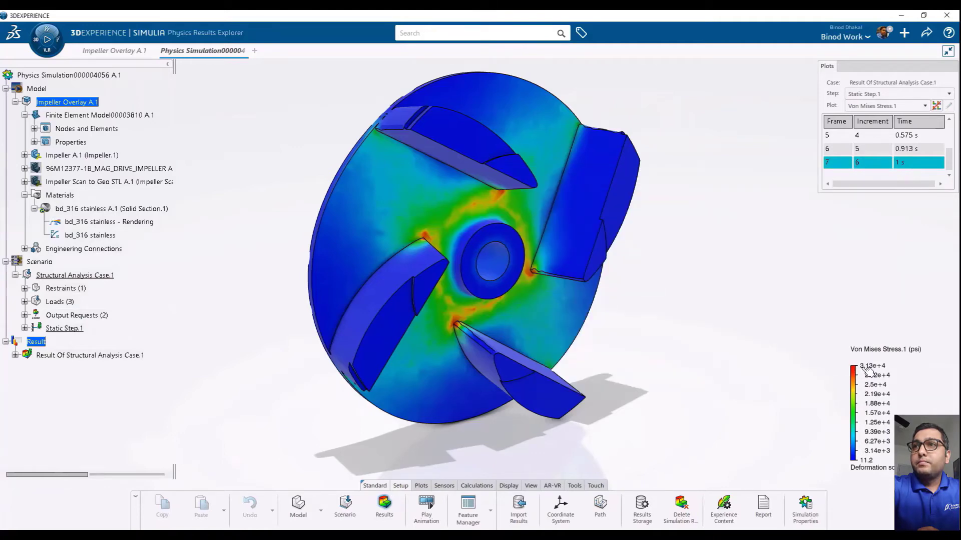
Show the Von Mises stress legend values in fixed decimal notation with two decimals, and inspect the stress distribution around the blades and hub
double_click(882, 397)
click(937, 394)
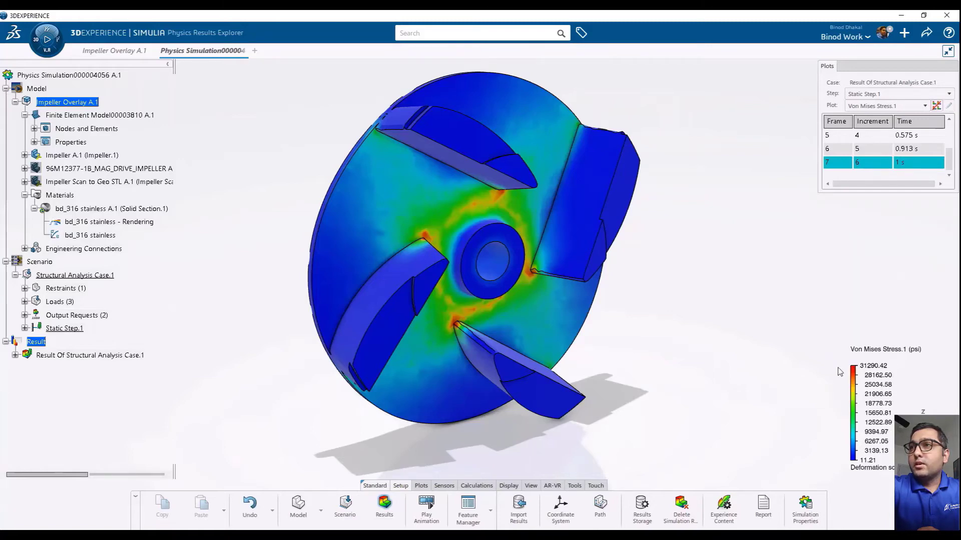
middle_drag(677, 354, 682, 330)
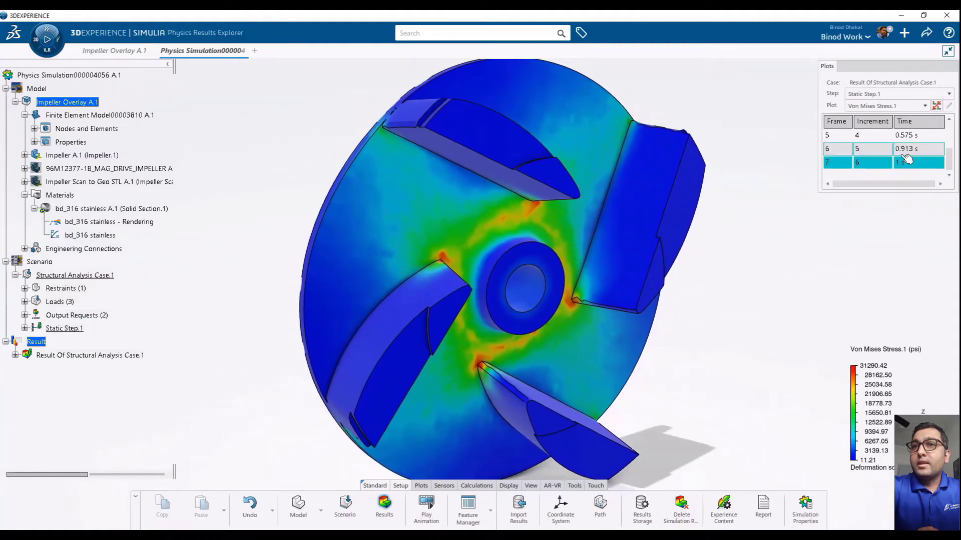
middle_drag(738, 207, 737, 224)
middle_drag(660, 313, 708, 296)
middle_drag(672, 331, 593, 335)
middle_drag(816, 369, 655, 360)
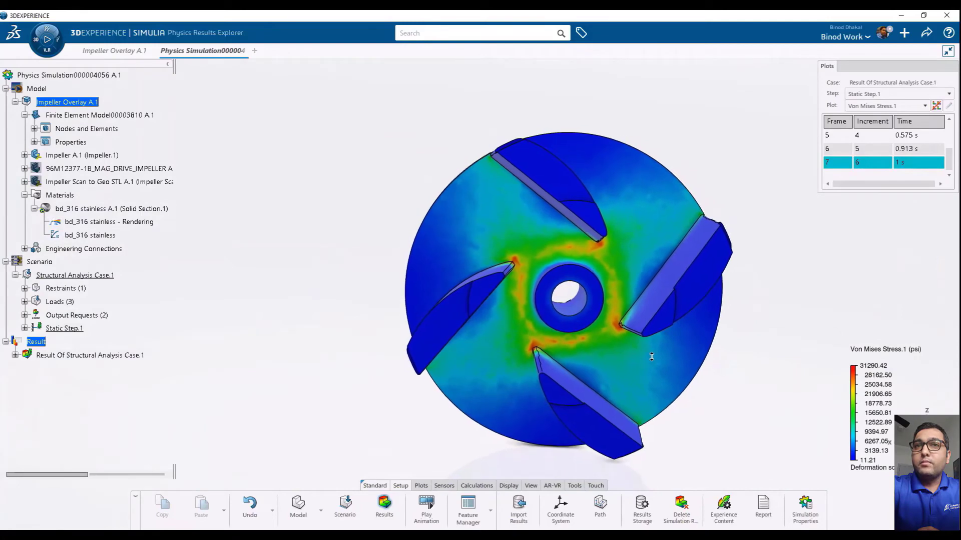
mouse_move(723, 384)
middle_down()
mouse_move(691, 343)
mouse_move(740, 380)
middle_up()
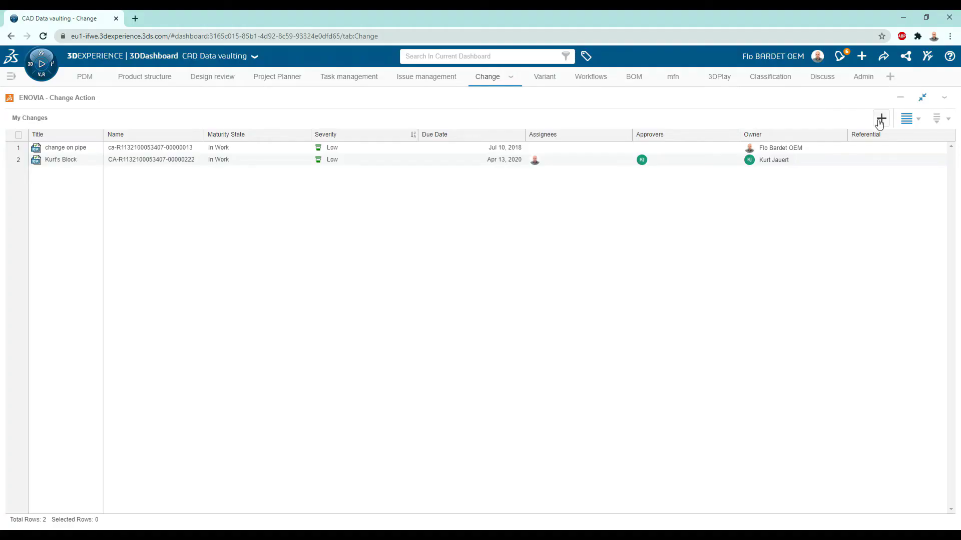
In 3DDashboard's Change Action app, start a change action titled "Releasing the impeller part", described as "please review material attached and approve for release"
click(881, 120)
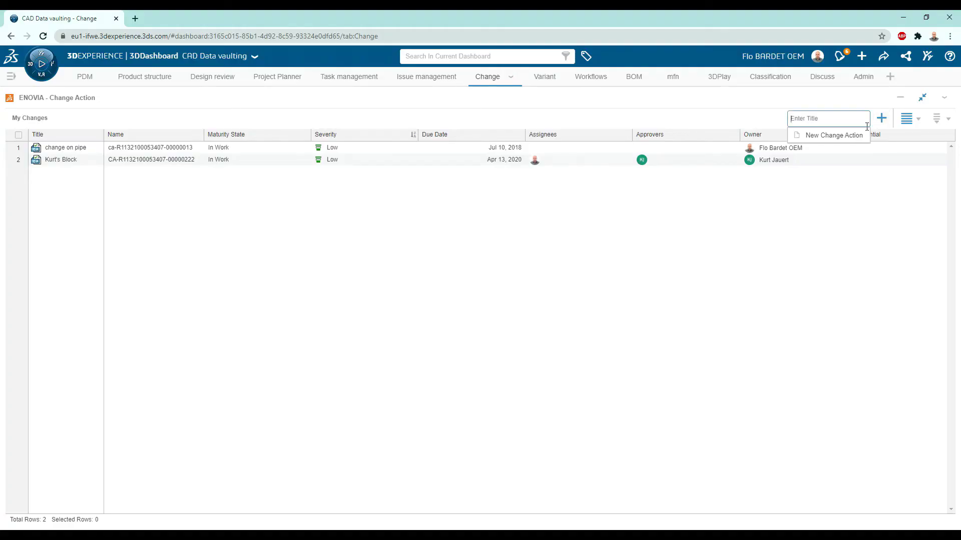
click(857, 136)
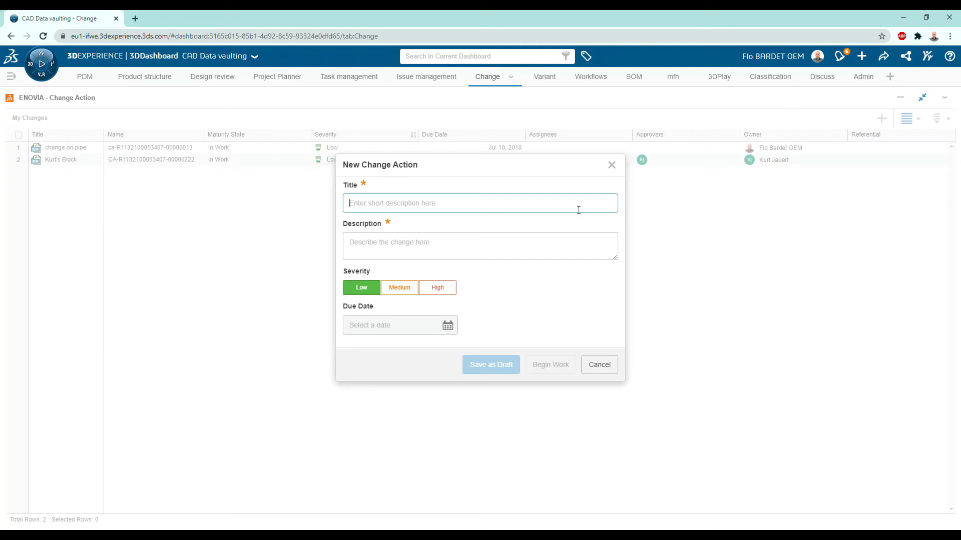
text(Releasing the impeller part)
click(544, 246)
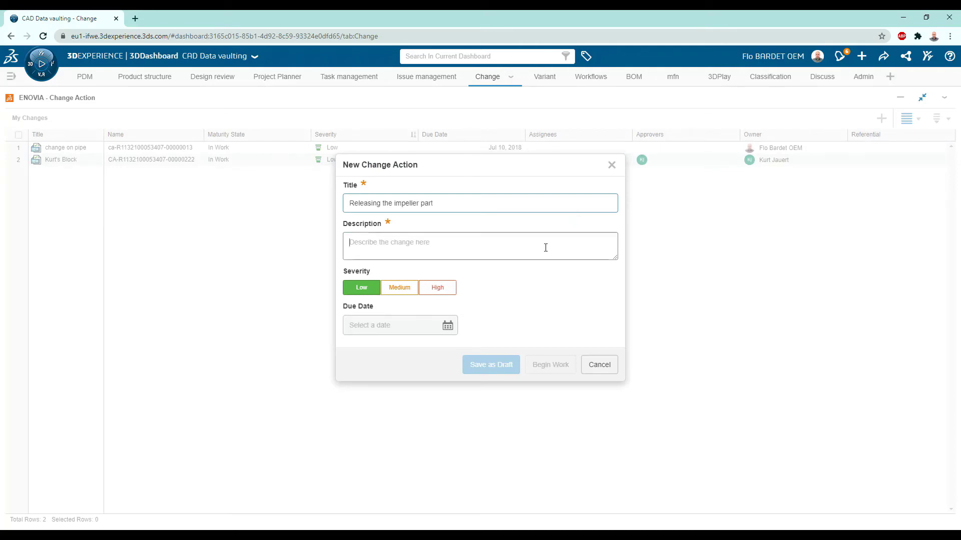
text(please review material attached and approve for release)
Give the change action High severity and a due date of 2020-08-21, and save it as a draft
click(452, 286)
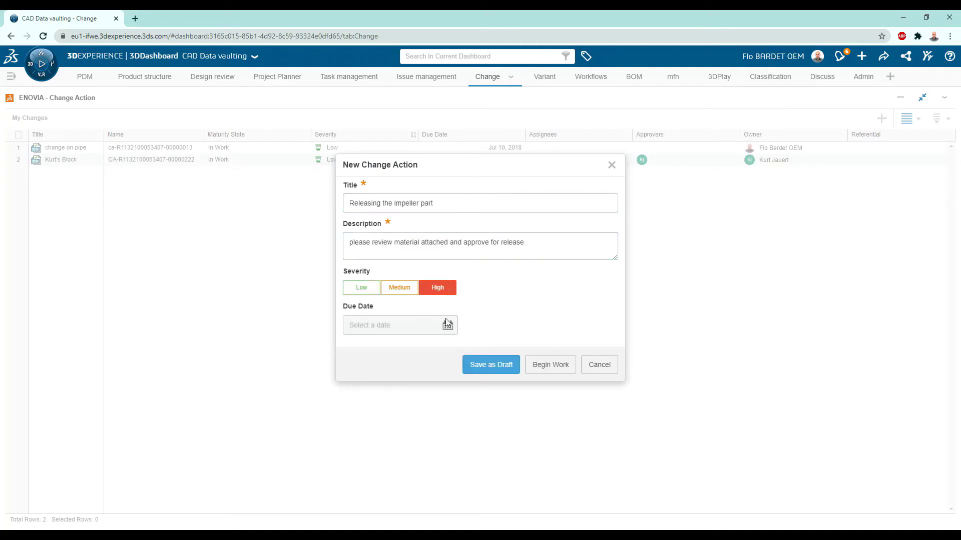
click(447, 325)
click(440, 413)
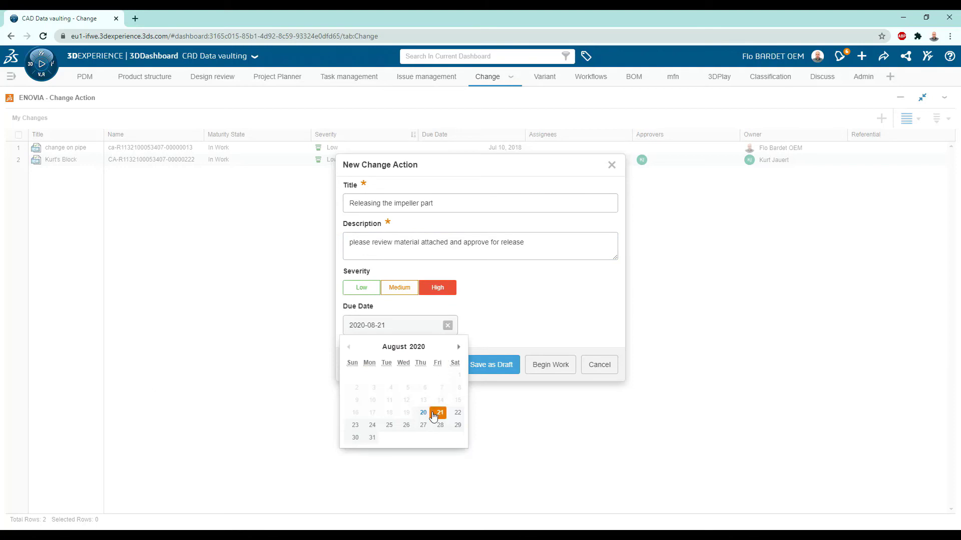
click(517, 371)
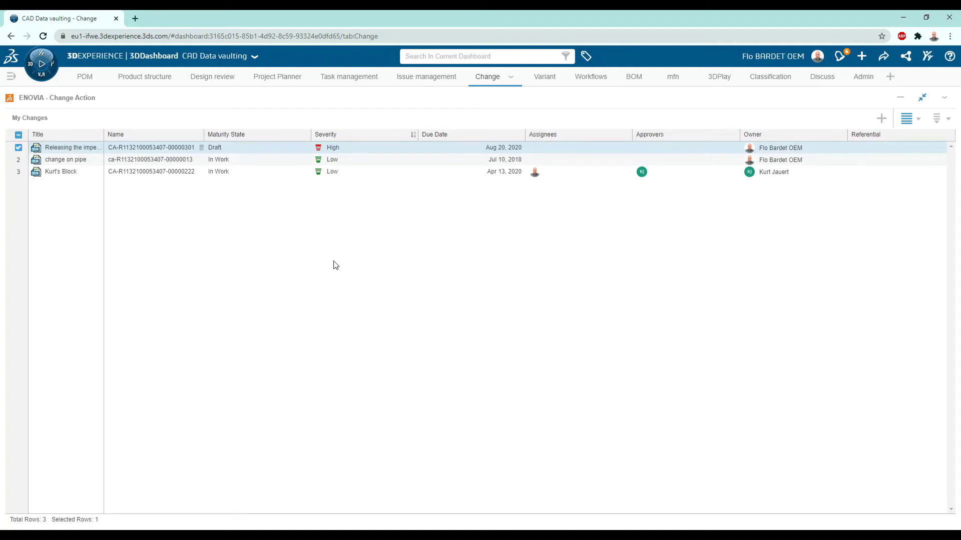
Open the members of the "Releasing the impeller part" change action and show them as a list
double_click(187, 149)
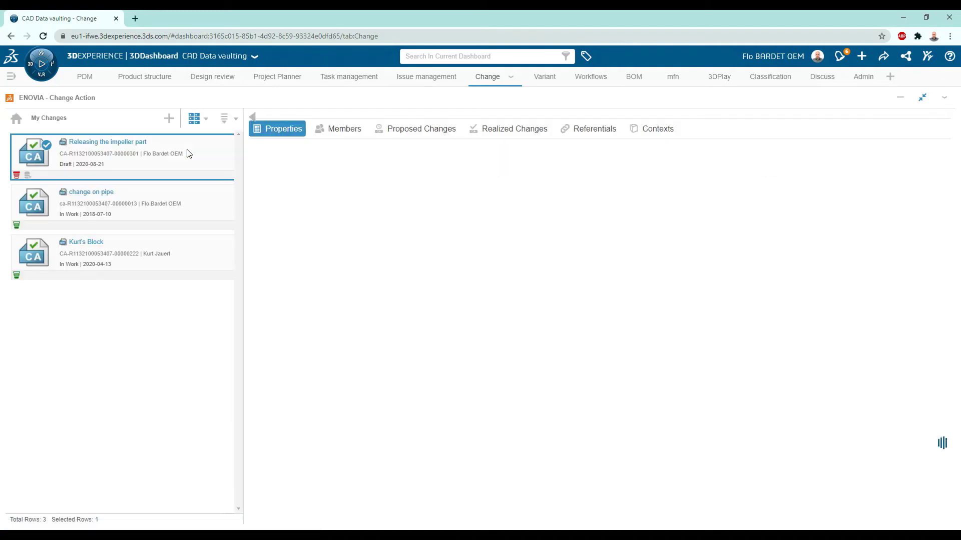
click(333, 180)
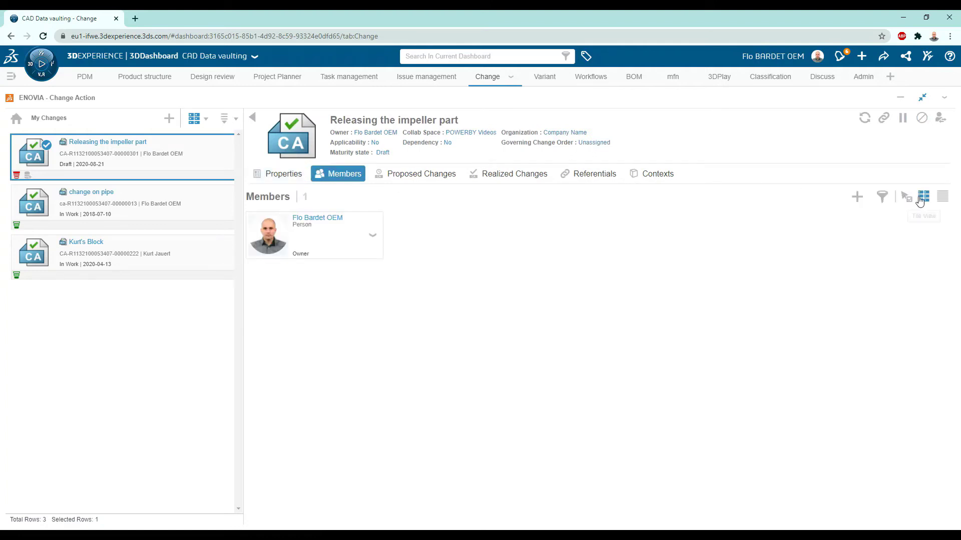
click(942, 199)
Start adding members to the change action, entering the same colleague's name as both assignee and approver
click(857, 196)
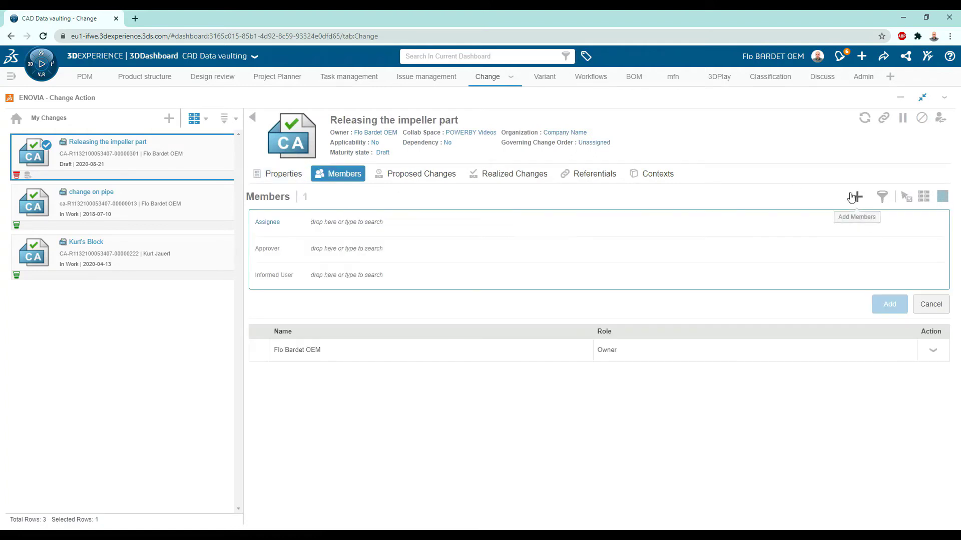
click(631, 224)
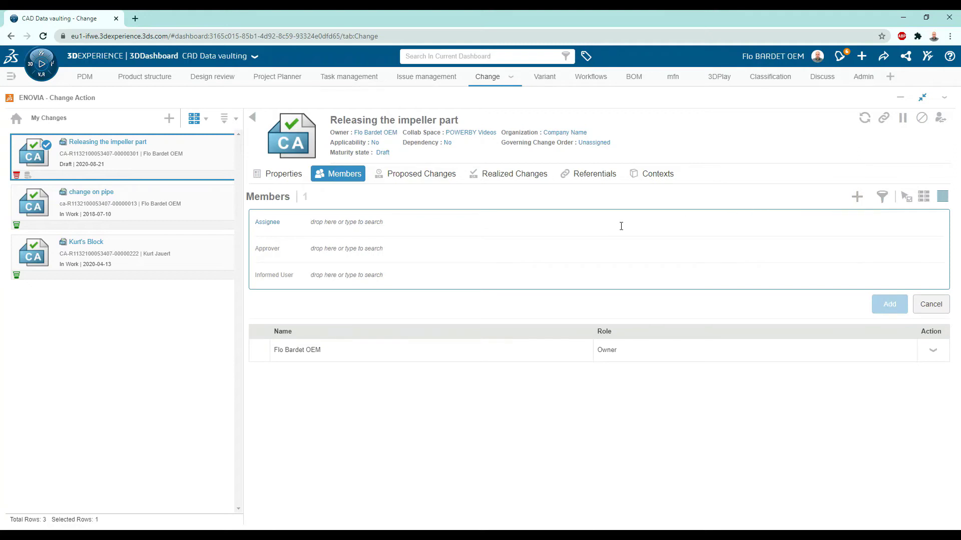
text(roman)
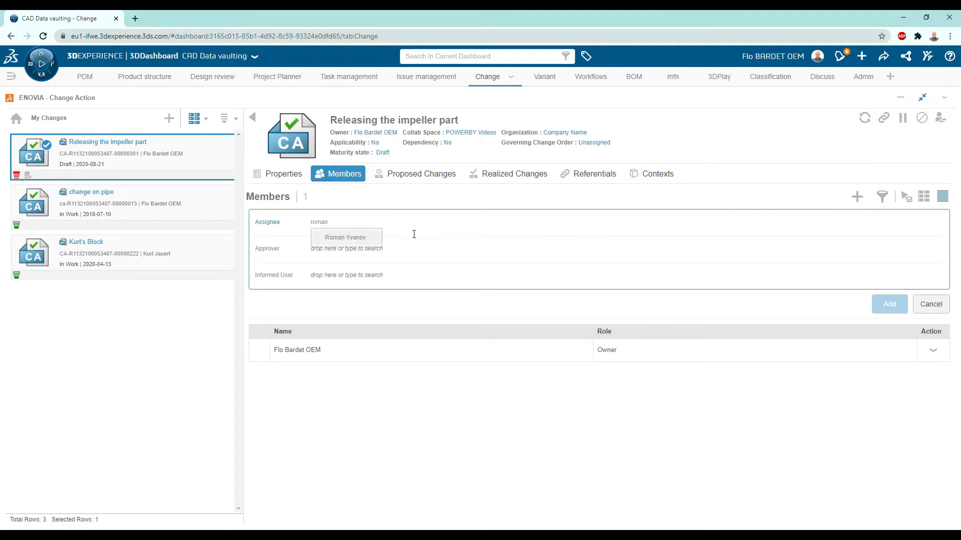
click(372, 240)
click(369, 250)
text(roman)
click(354, 263)
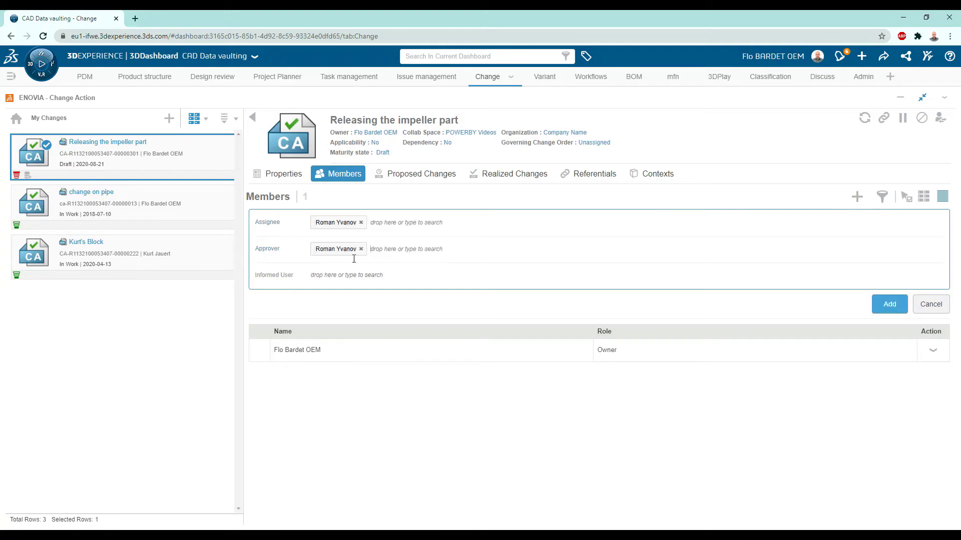
Enter two colleagues' names as informed users for the change action
click(348, 272)
text(barto)
click(338, 292)
text(binod)
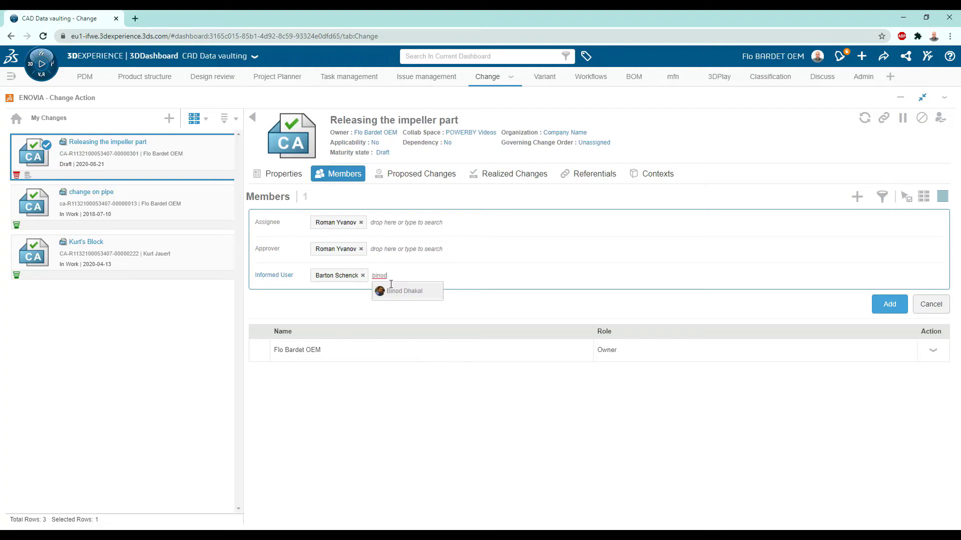
click(391, 287)
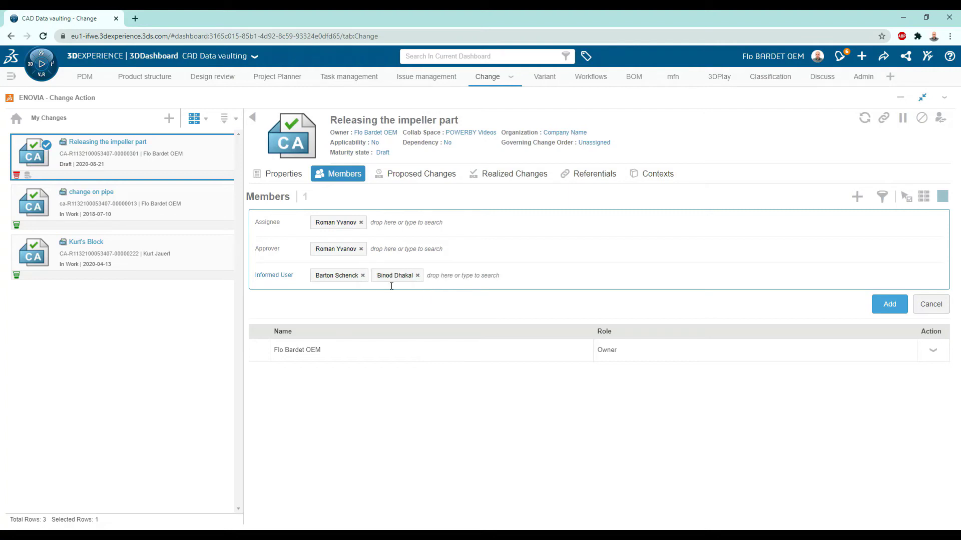
Add the entered members to the change action and open its proposed changes
click(890, 305)
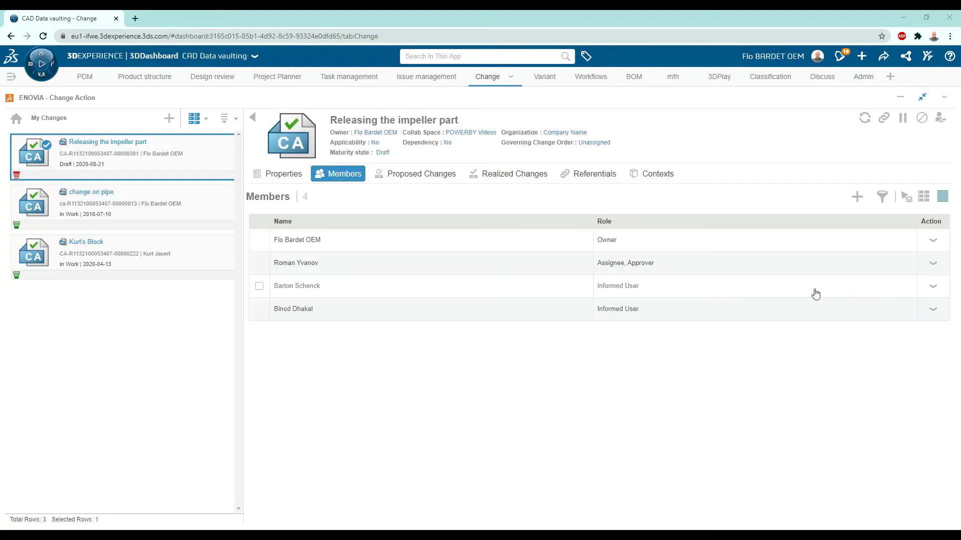
click(455, 180)
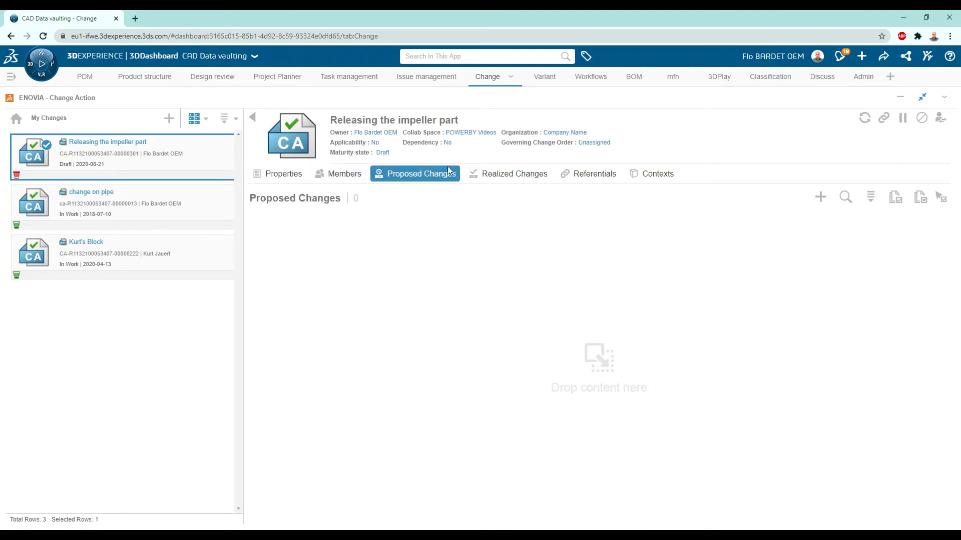
Set the maturity of Impeller Overlay, Impeller and 96M12377-1B_MAG_DRIVE_IMPELLER in the CAD data bookmark to Frozen
click(93, 78)
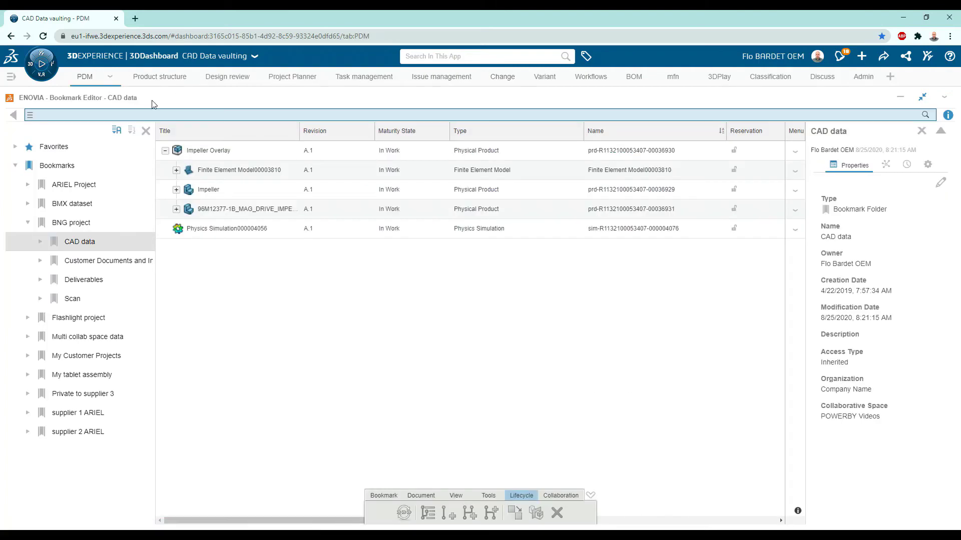
click(216, 151)
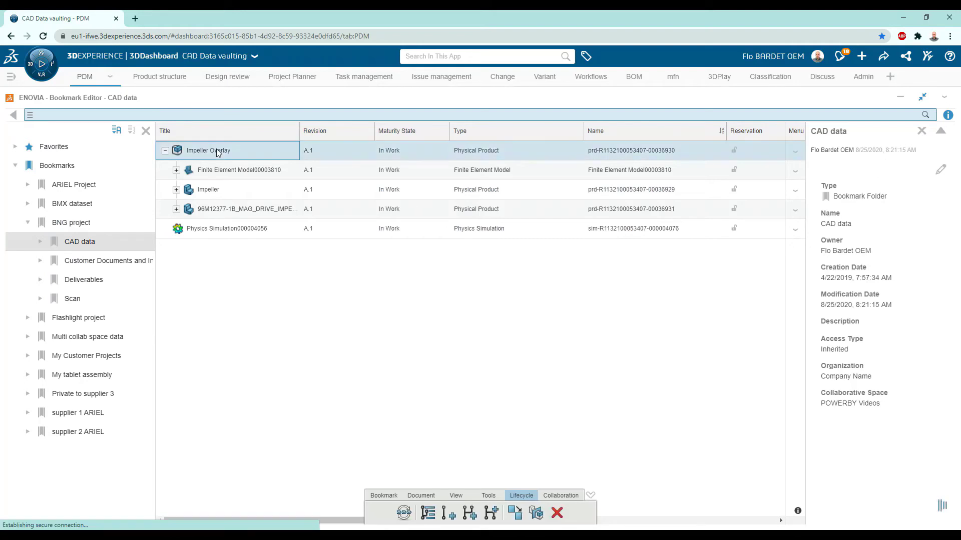
ctrl+click(227, 189)
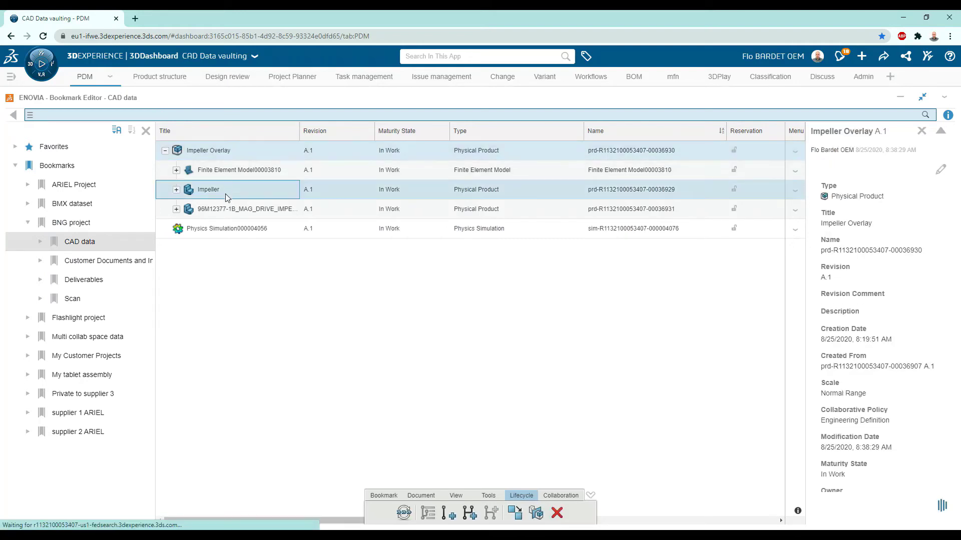
ctrl+click(228, 209)
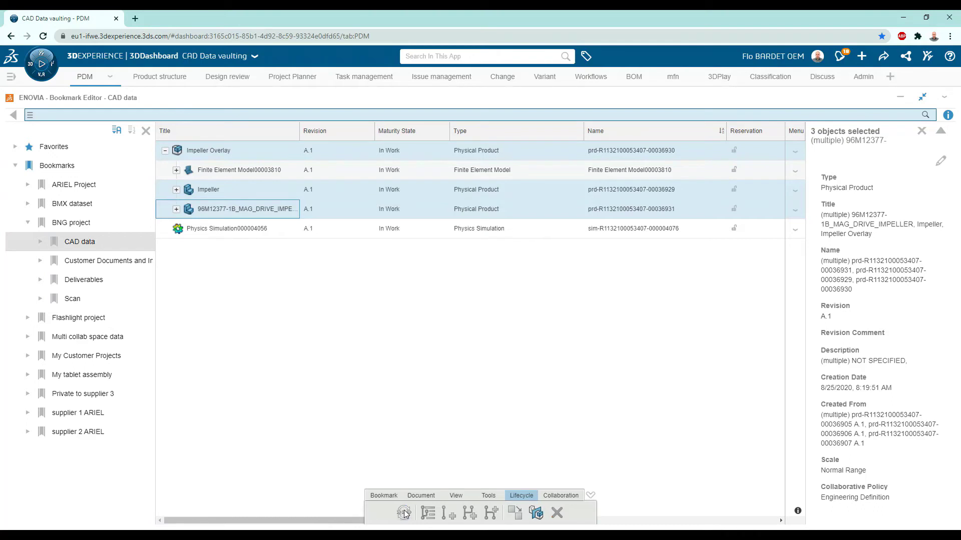
click(404, 514)
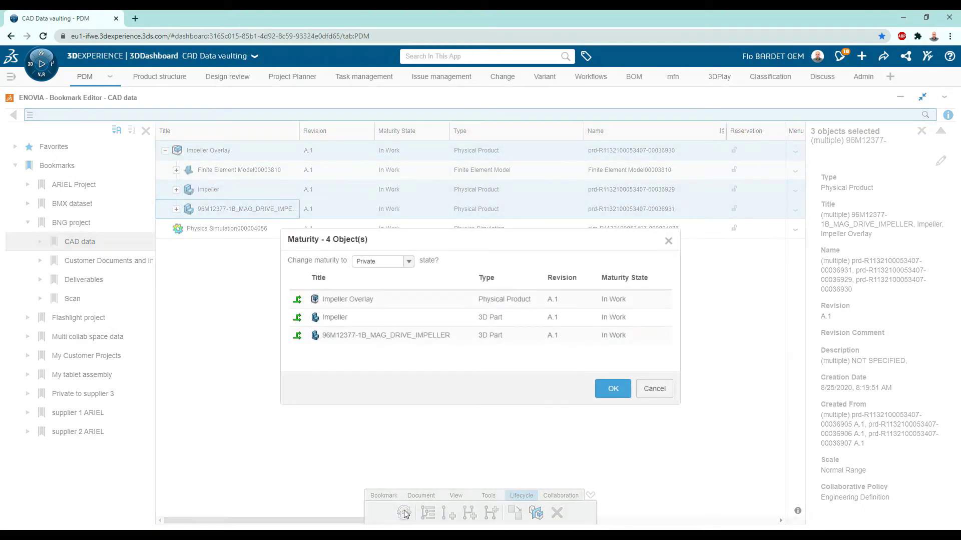
click(408, 262)
click(407, 285)
click(597, 391)
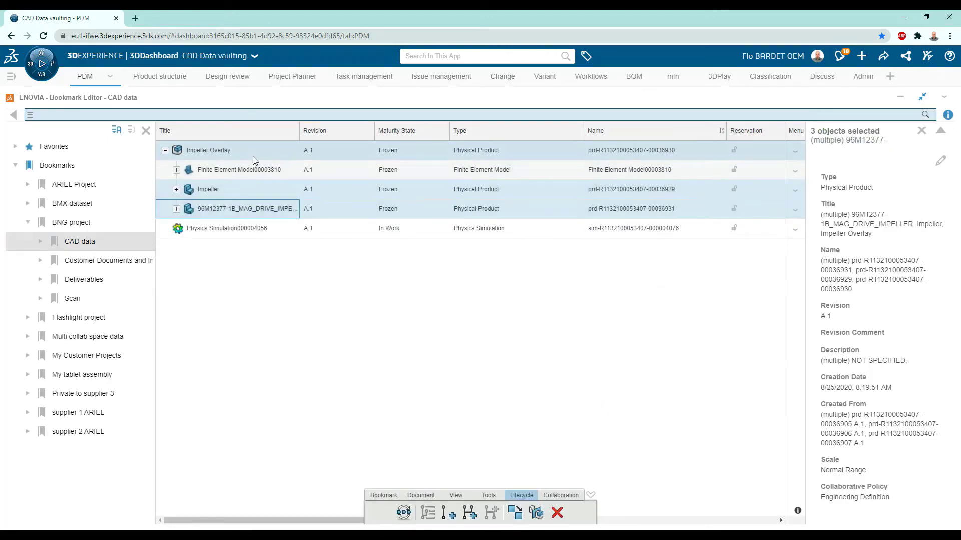
Add the three selected impeller objects to the change action's proposed changes and expand the activities of Impeller Overlay
drag(246, 154, 492, 315)
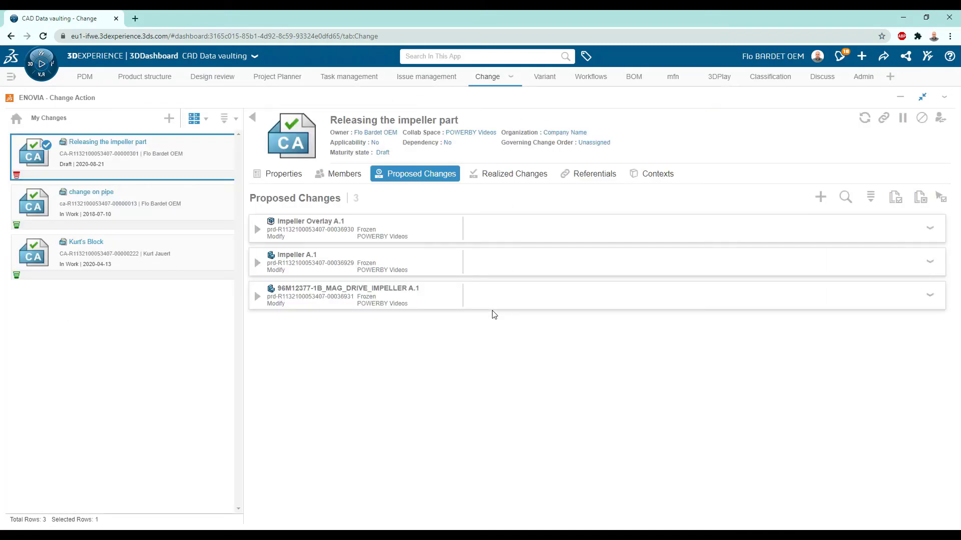
click(257, 233)
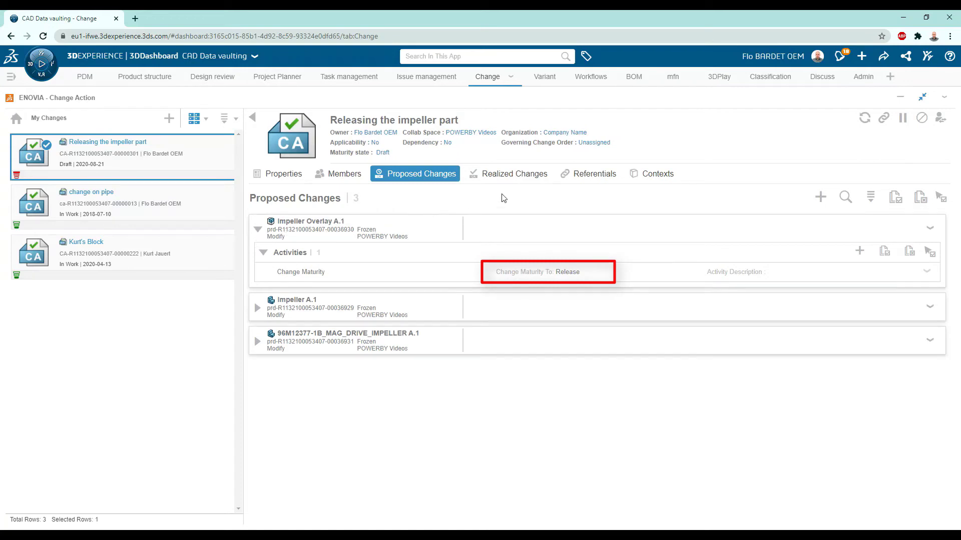
Attach the physics simulation from the CAD data bookmark to the change action as a referential
click(575, 181)
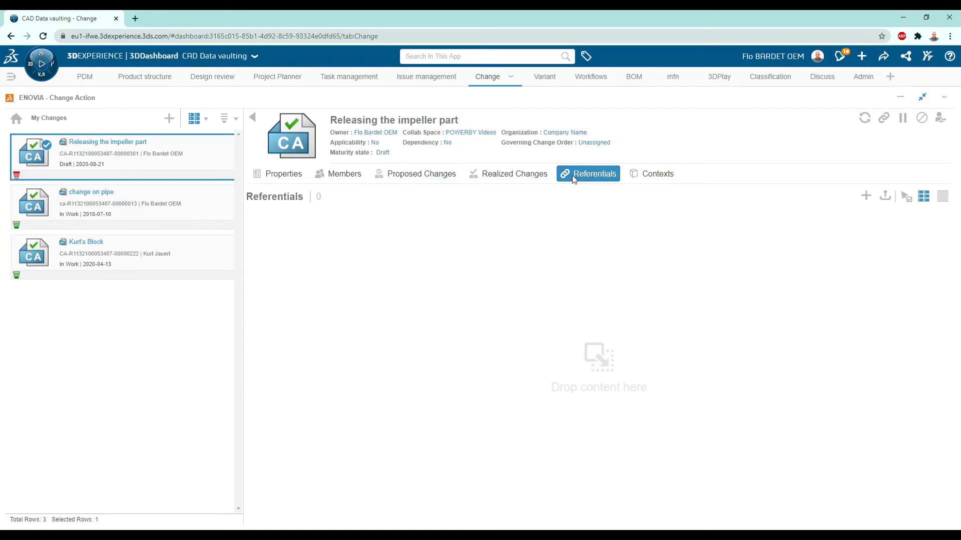
click(85, 78)
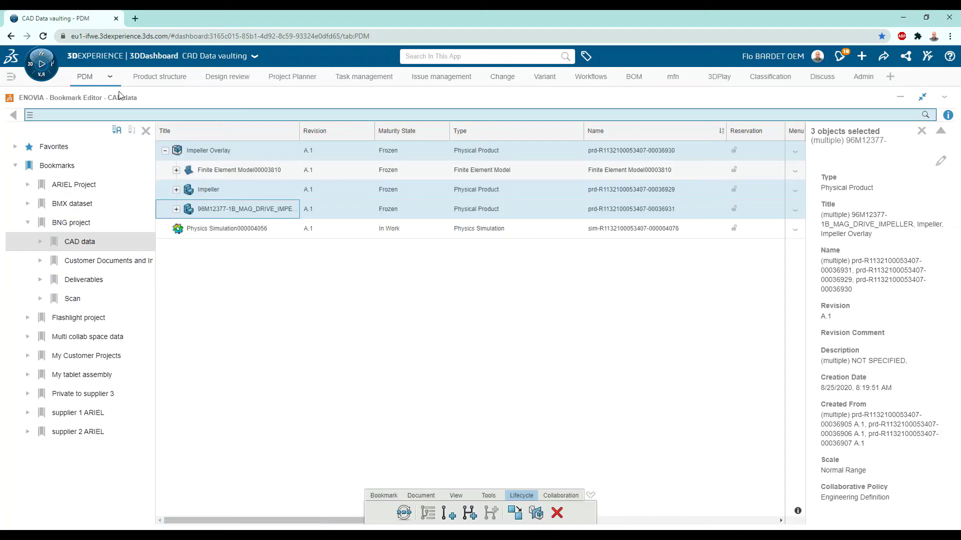
click(255, 229)
drag(257, 233, 530, 331)
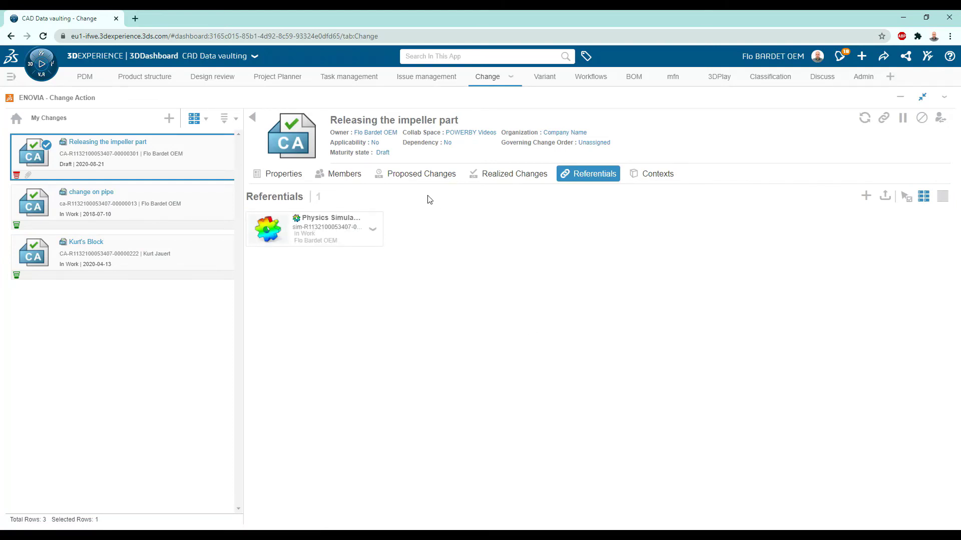
Set the maturity state of the "Releasing the impeller part" change action to In Work
click(383, 153)
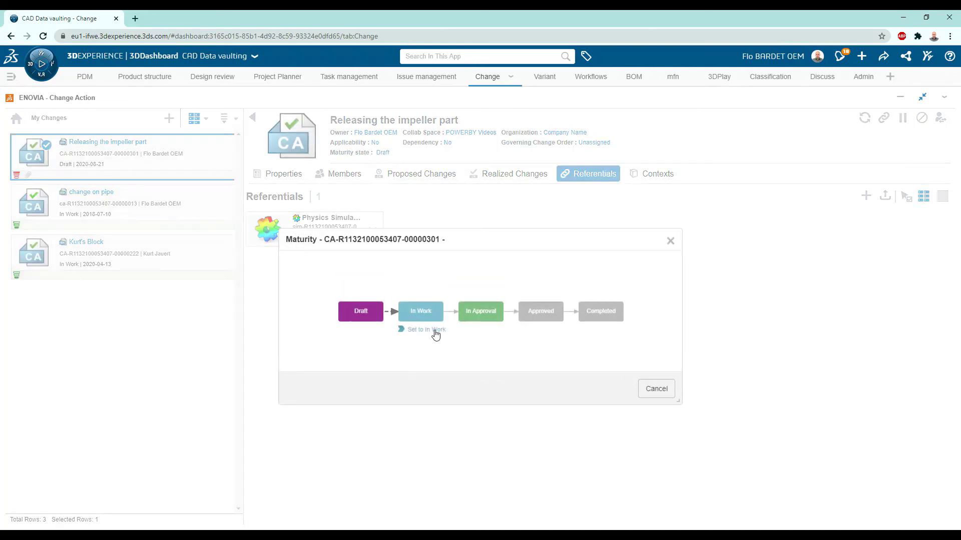
click(435, 331)
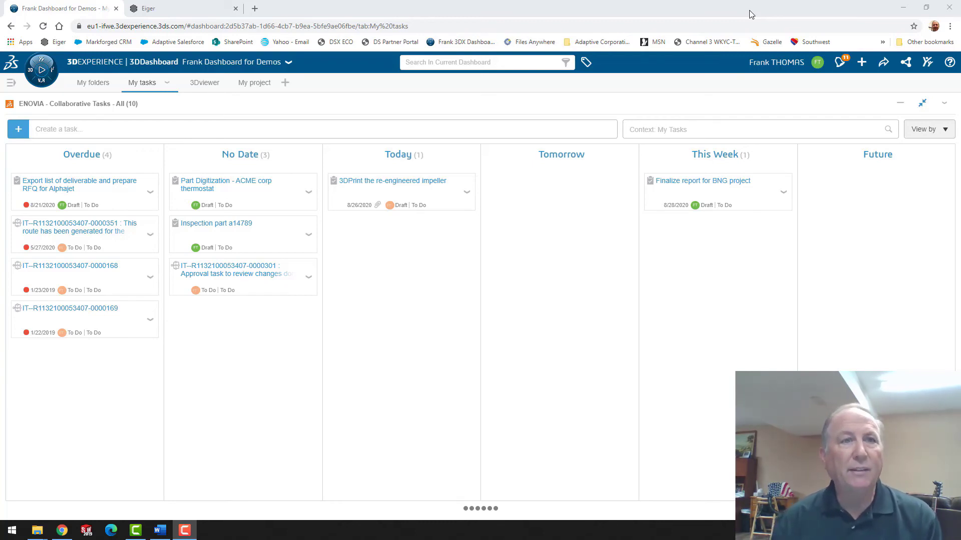
Switch to Eiger to examine the status of the registered devices, and return to the dashboard's task board
click(158, 11)
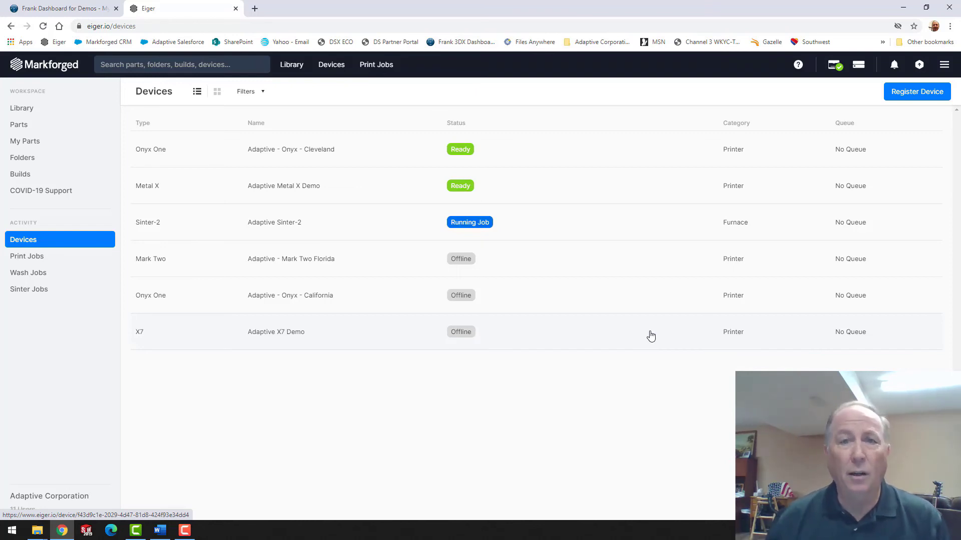
click(53, 8)
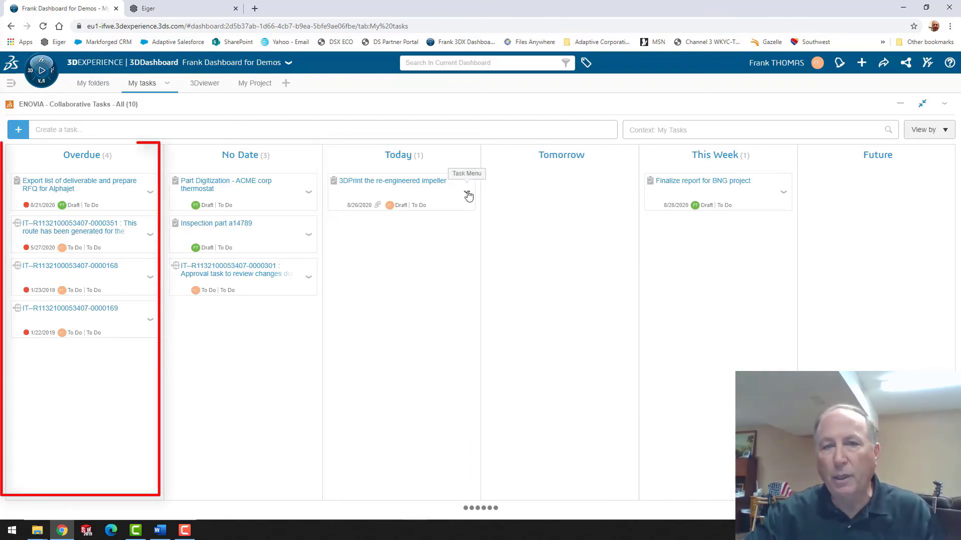
Review the details of the task "3DPrint the re-engineered impeller" and preview its attached impeller model, closing the preview
click(468, 194)
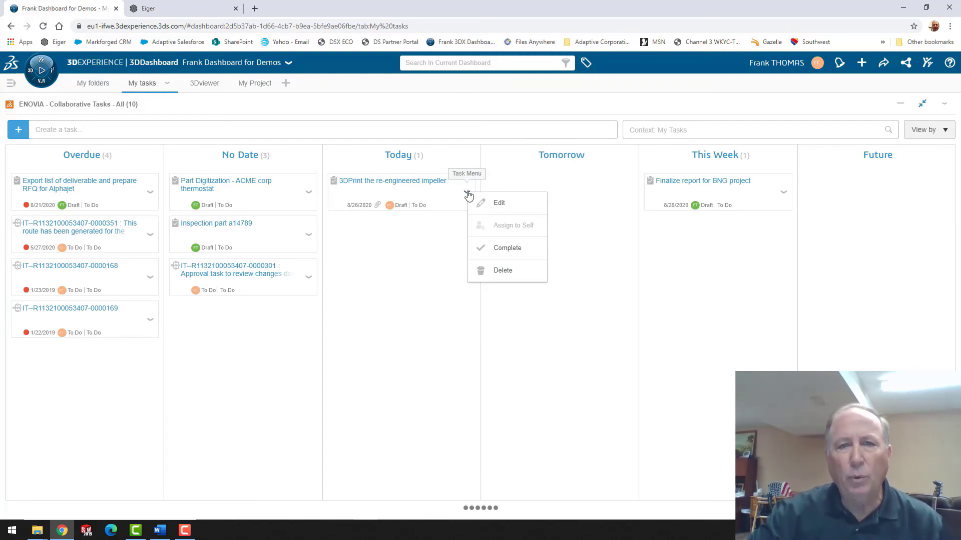
click(520, 209)
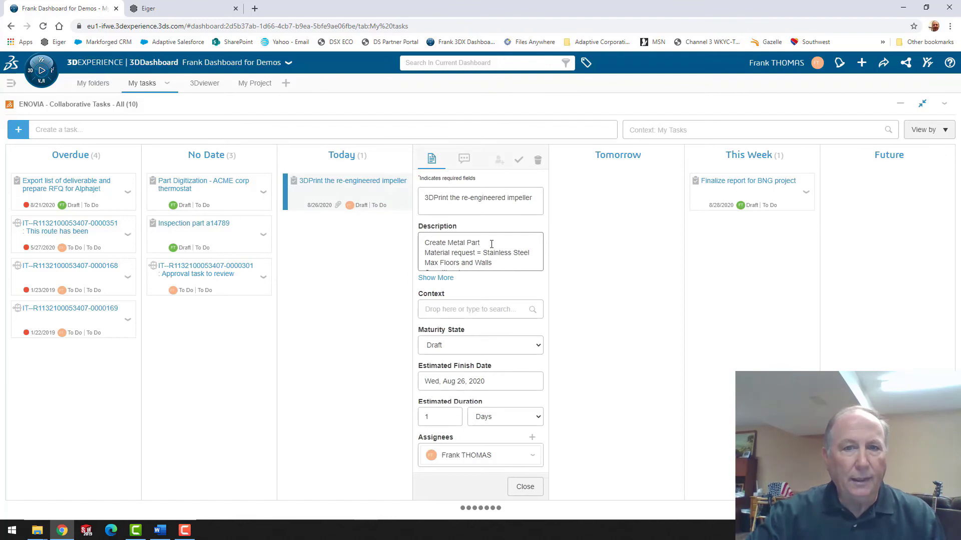
click(491, 243)
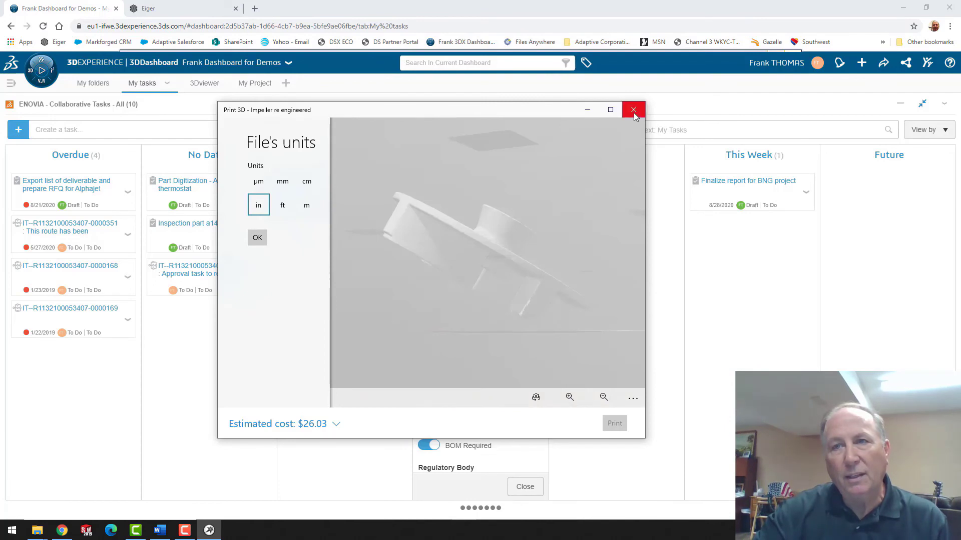
click(634, 110)
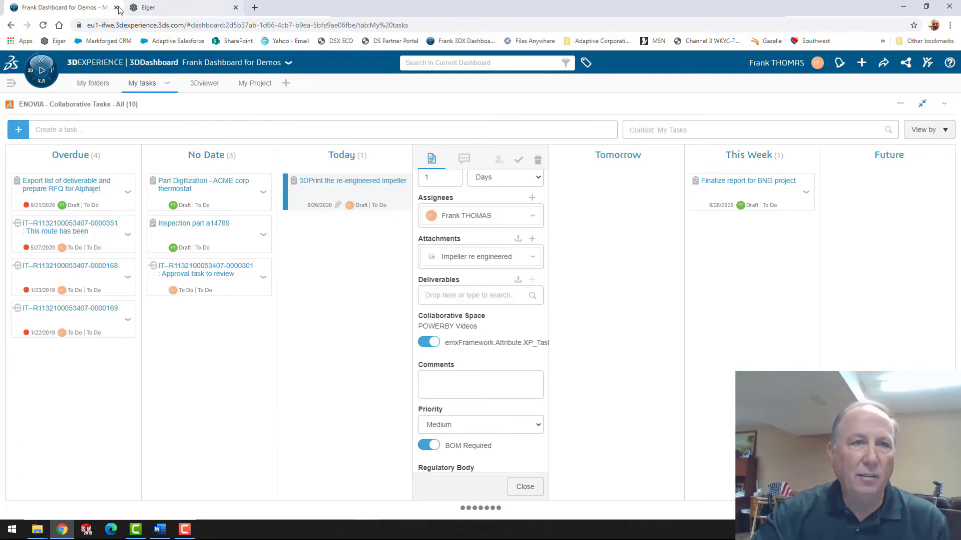
Switch to Eiger and import the "Impeller re engineered" STL file from Downloads into the ACME Manufacuring folder
click(144, 8)
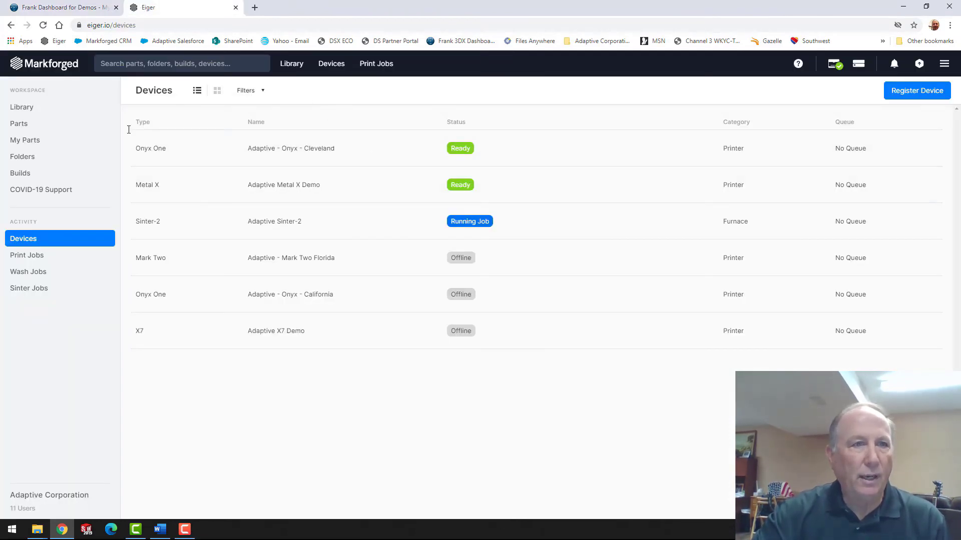
click(26, 108)
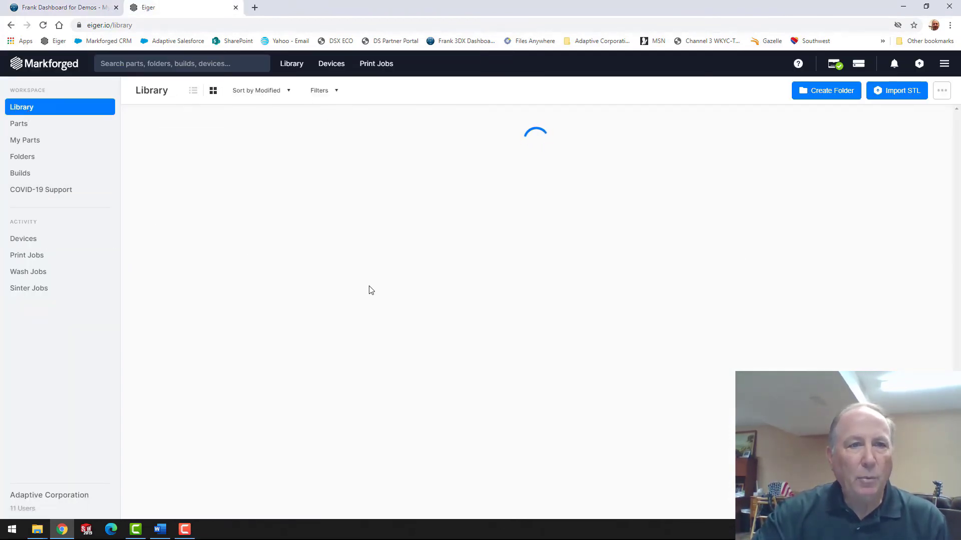
click(210, 174)
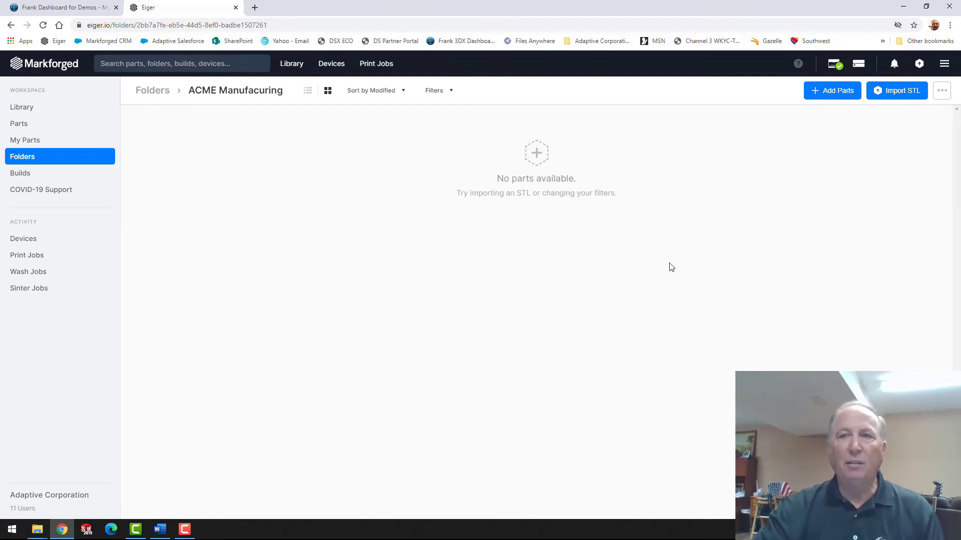
click(889, 97)
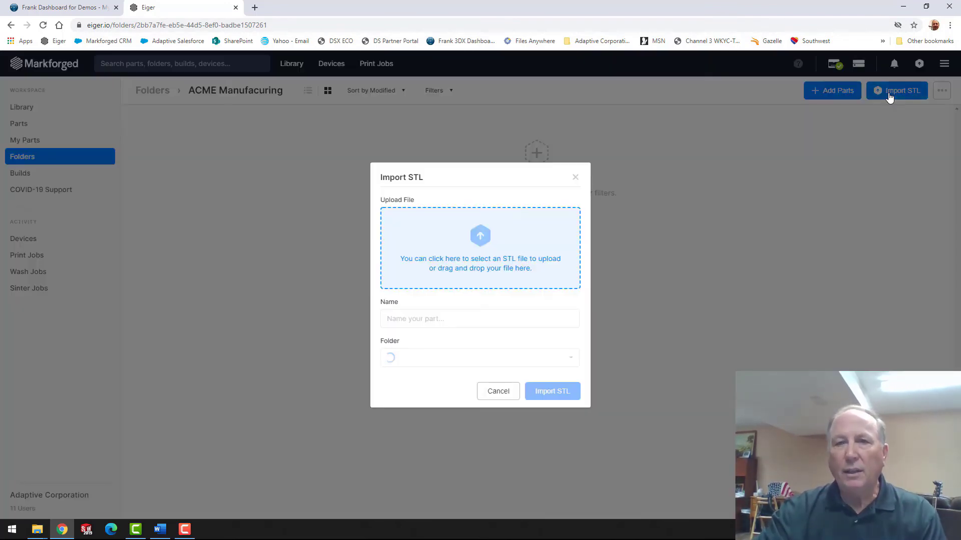
click(481, 244)
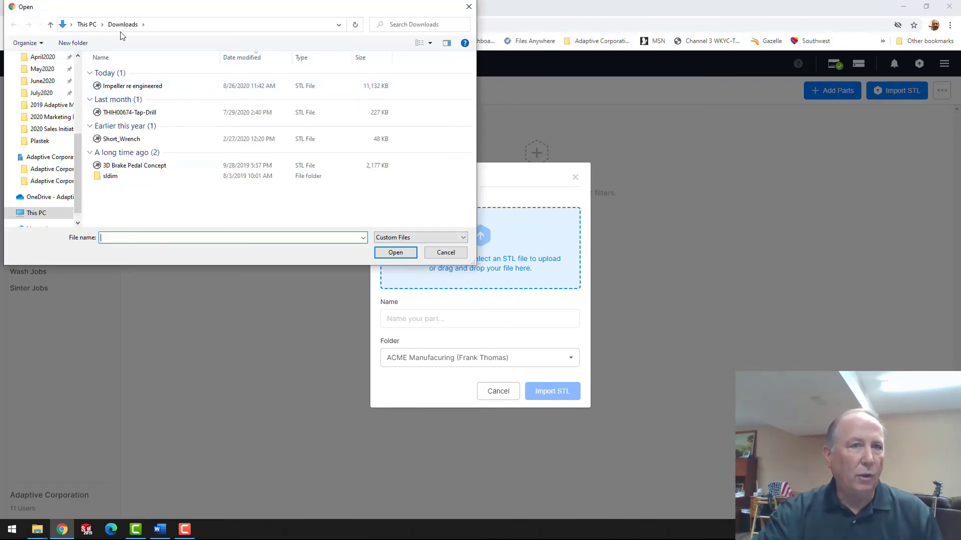
click(131, 88)
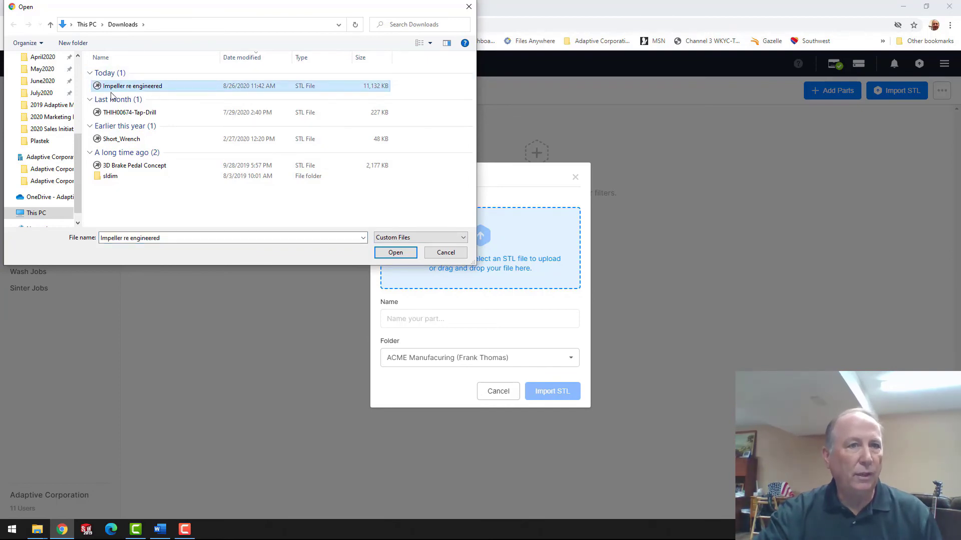
click(396, 253)
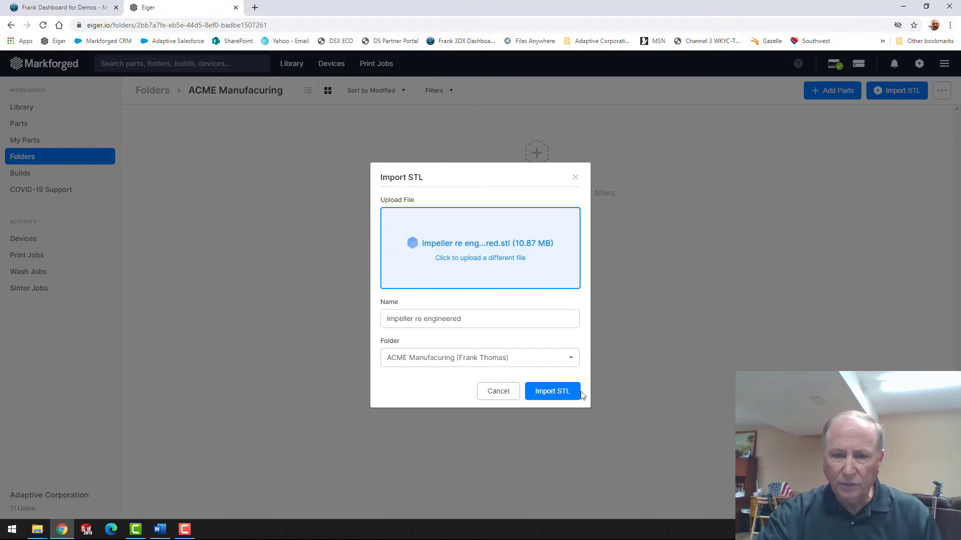
click(555, 391)
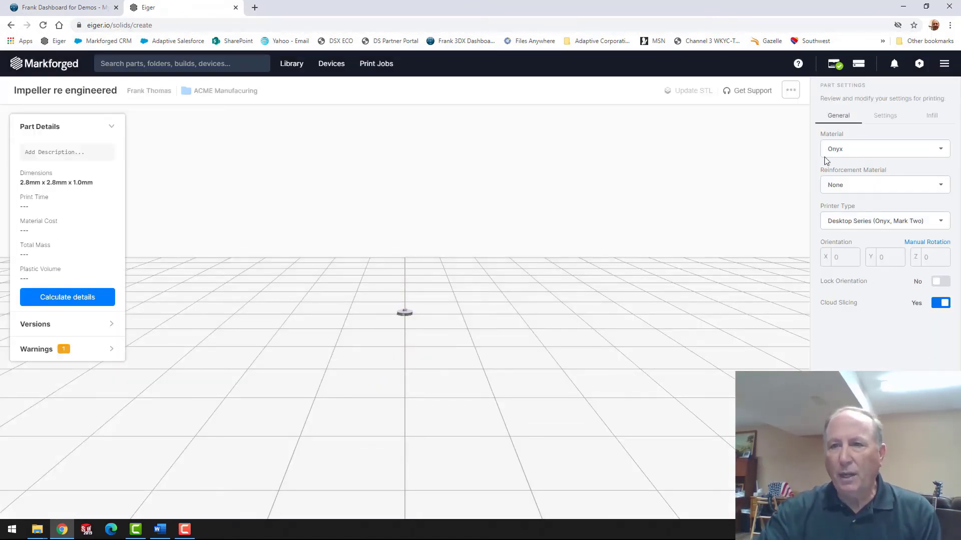
Set the original units of the imported impeller to Imperial and view the whole part on the print bed
click(888, 119)
click(936, 194)
click(834, 228)
drag(684, 353, 656, 406)
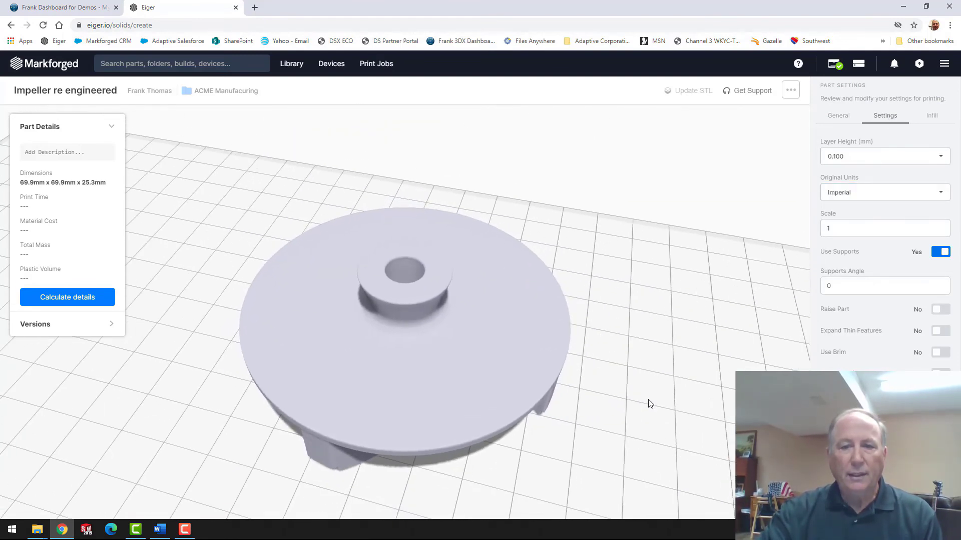
scroll(650, 404, down, 5)
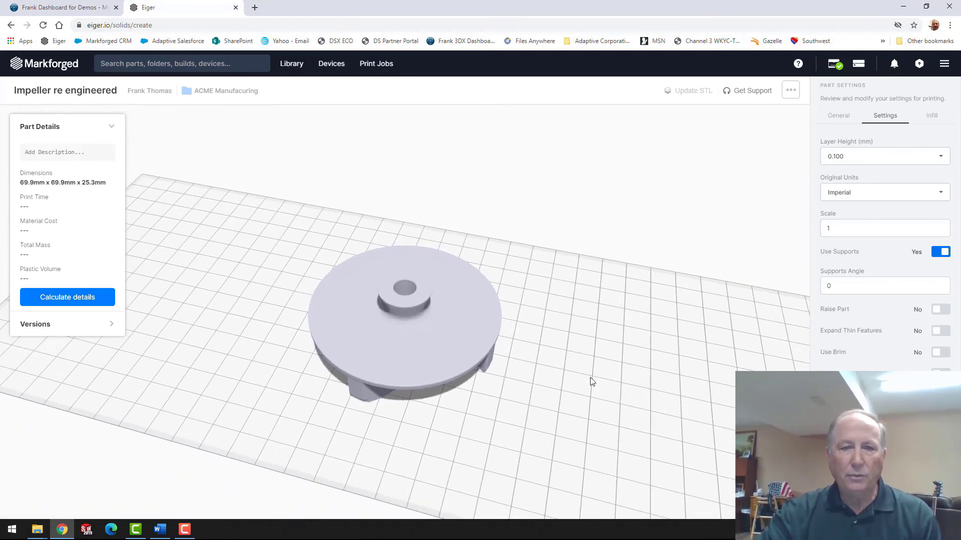
scroll(593, 388, down, 3)
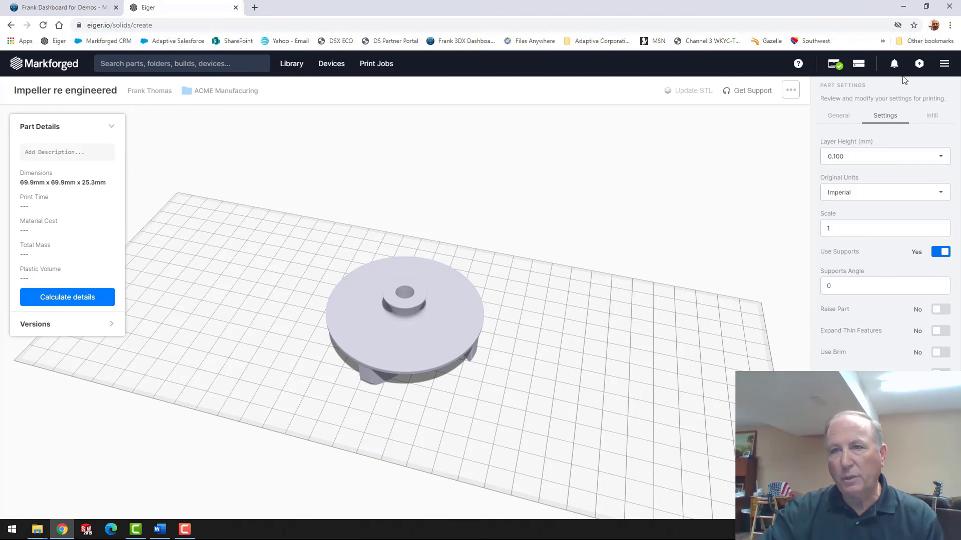
Set the impeller's print material to 17-4 Stainless Steel
click(849, 122)
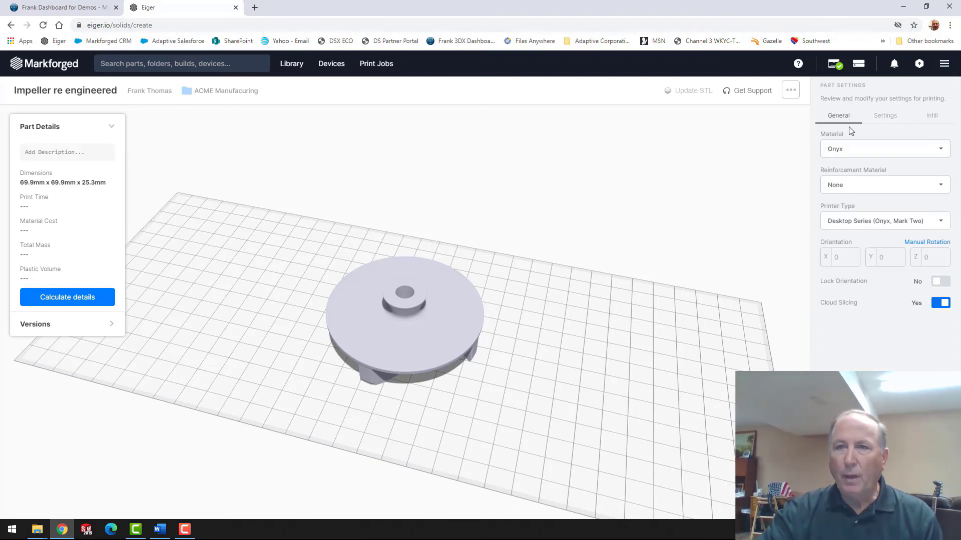
click(942, 152)
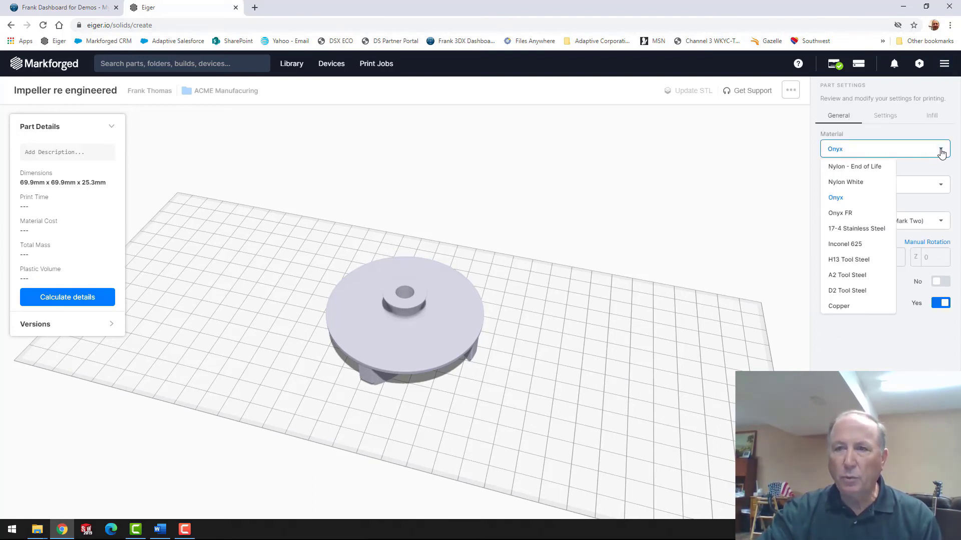
click(857, 230)
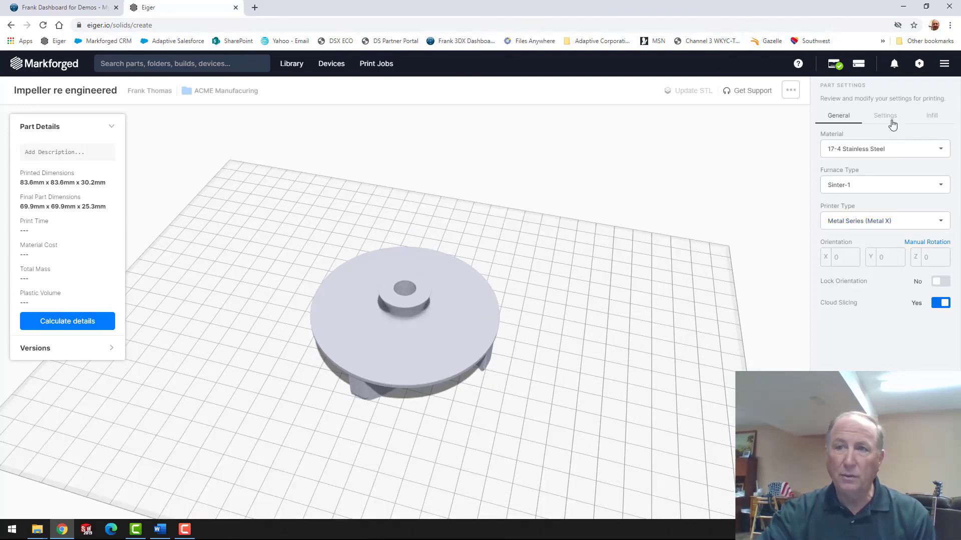
Set the furnace type to Sinter-2 and check the post-sintered layer height options, keeping 0.125 mm
click(939, 186)
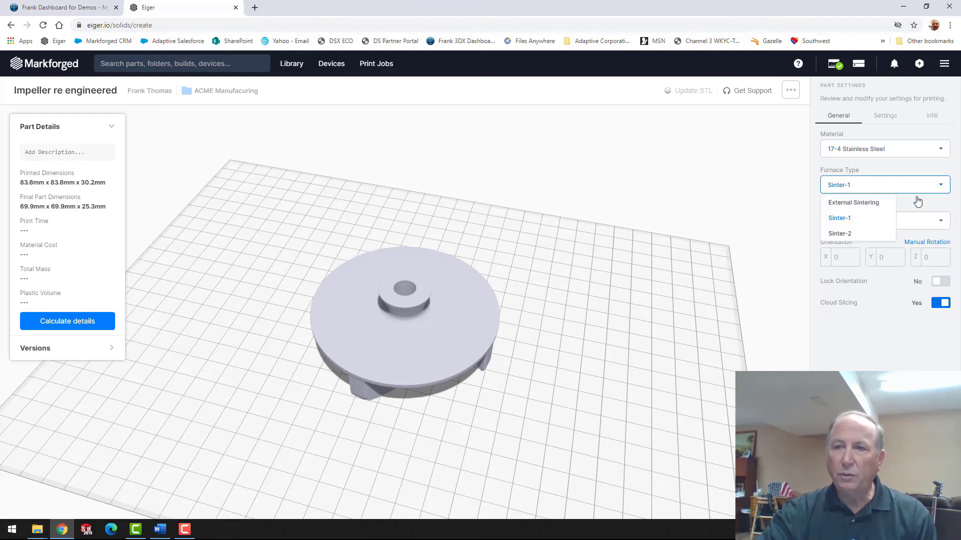
click(840, 234)
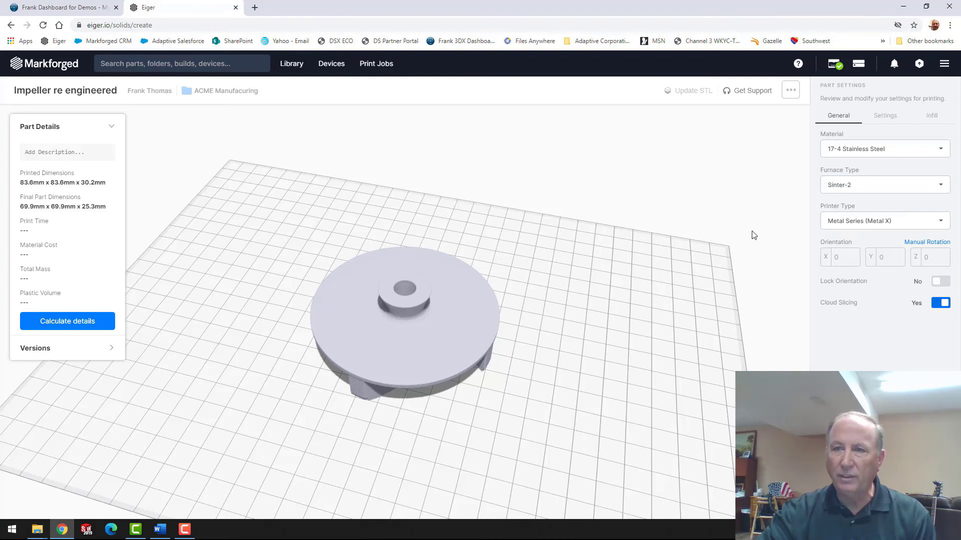
click(894, 119)
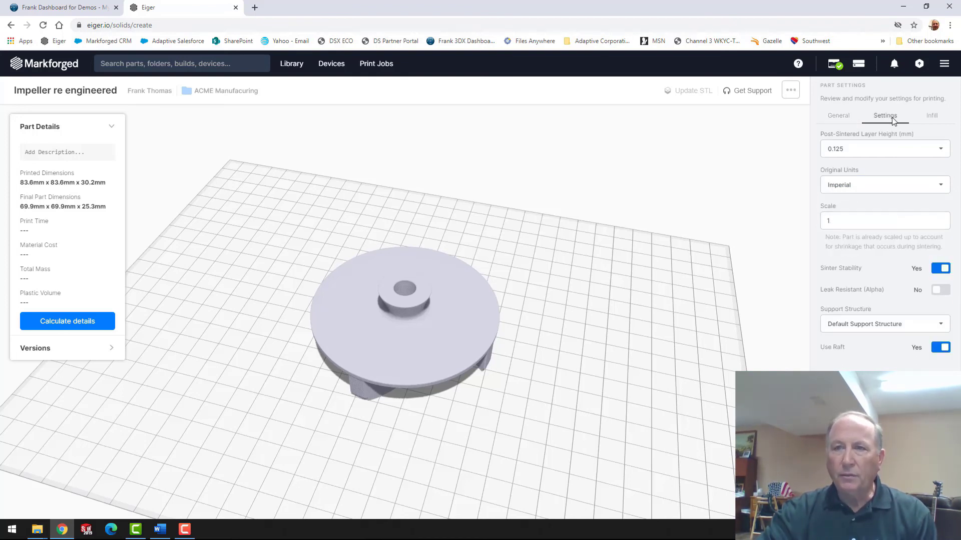
click(938, 152)
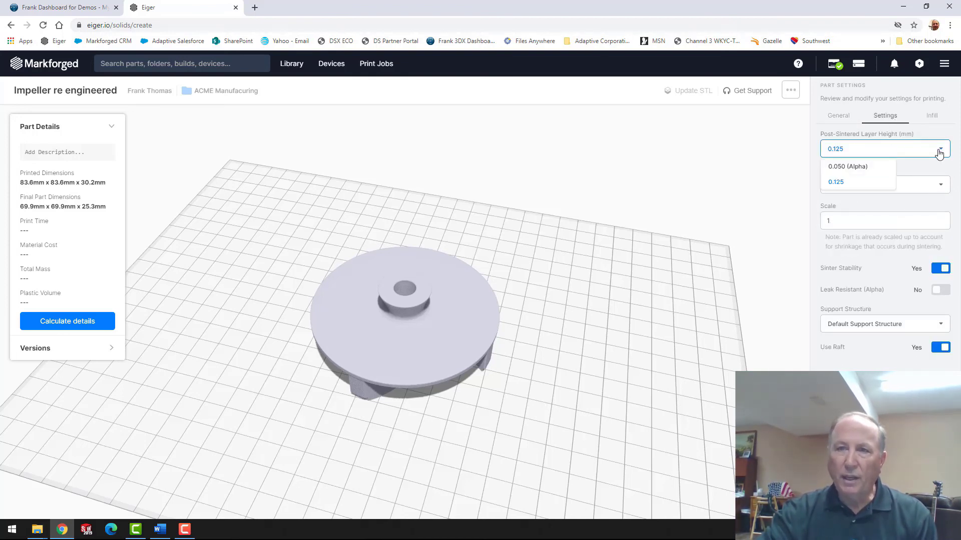
click(939, 152)
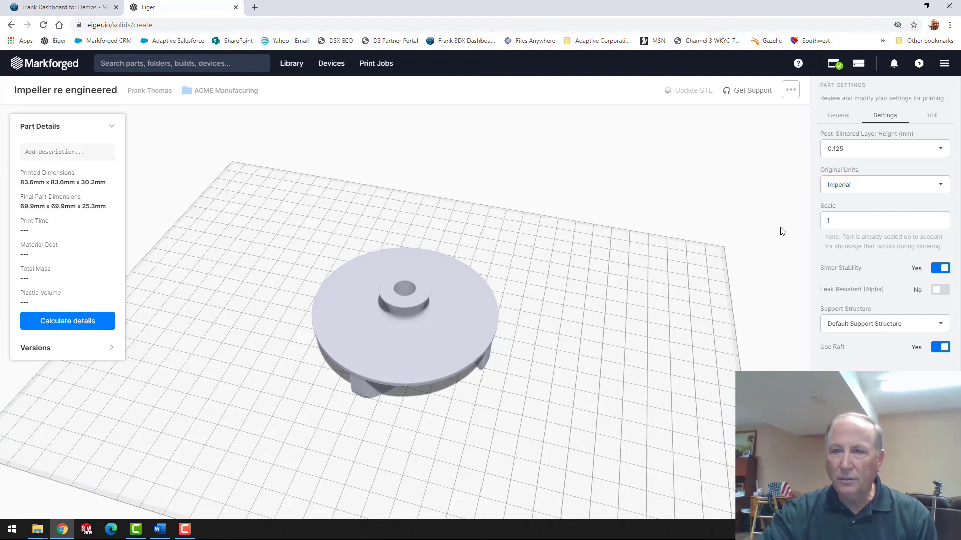
Set the impeller's infill to 16 roof and floor layers and 8 wall layers
drag(782, 235, 768, 299)
scroll(762, 311, down, 1)
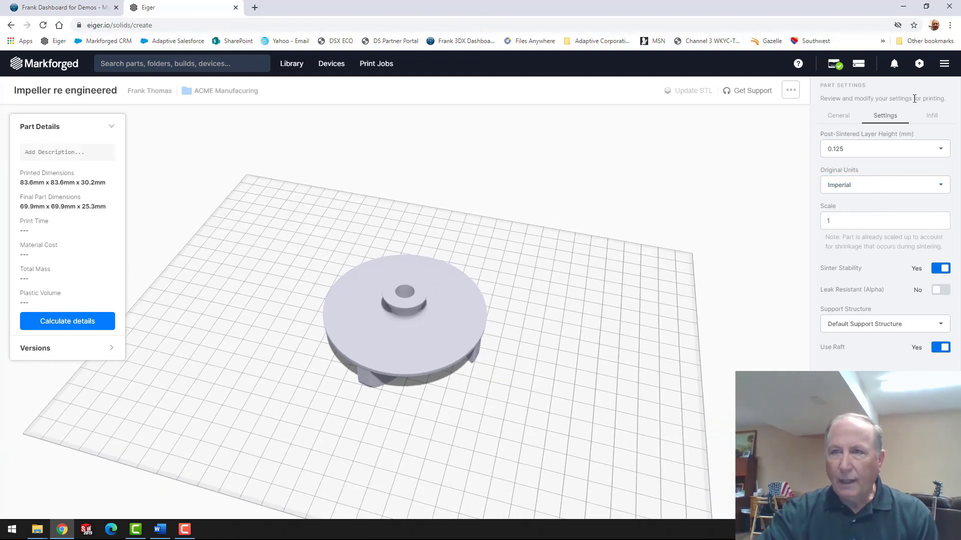
click(930, 119)
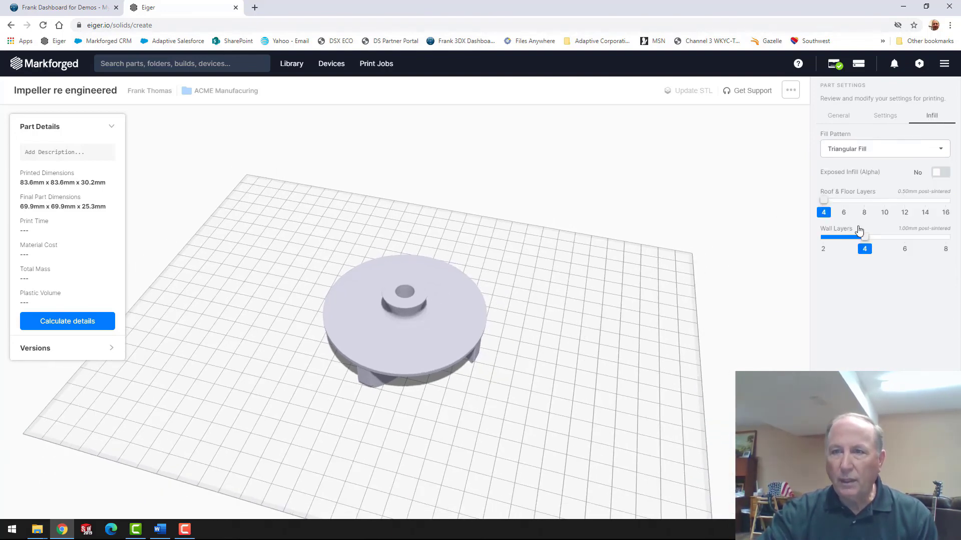
click(946, 206)
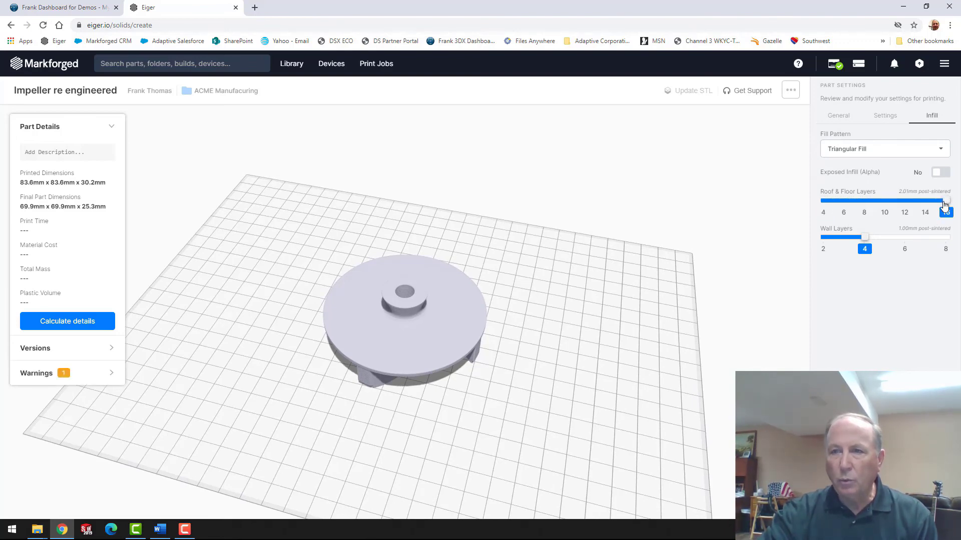
click(944, 239)
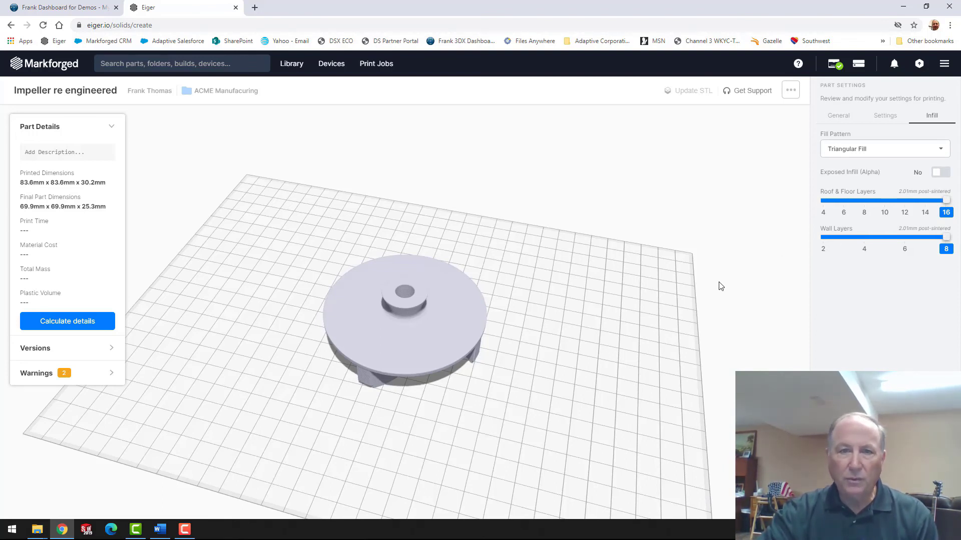
Reorient the impeller on the print bed so that its hub side faces down and its blades point up
drag(716, 272, 600, 335)
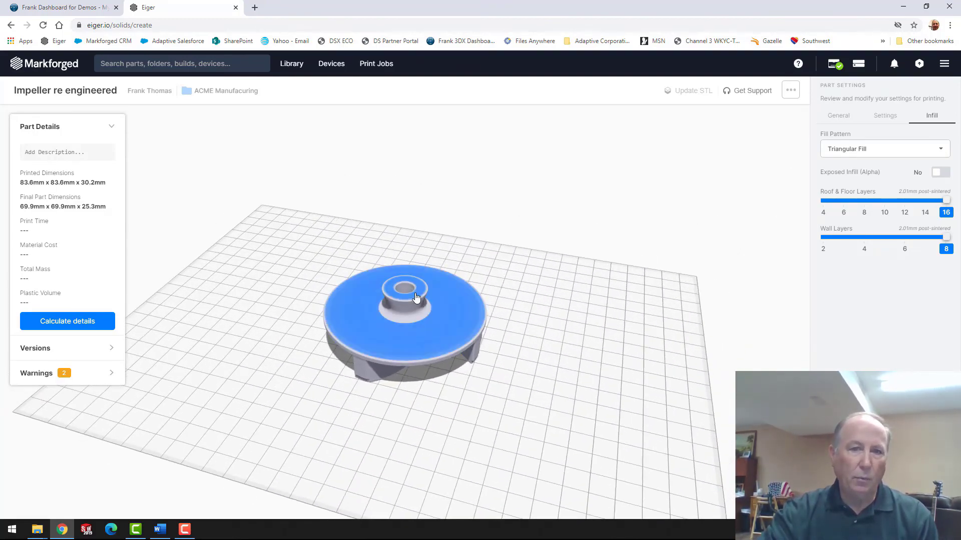
click(415, 297)
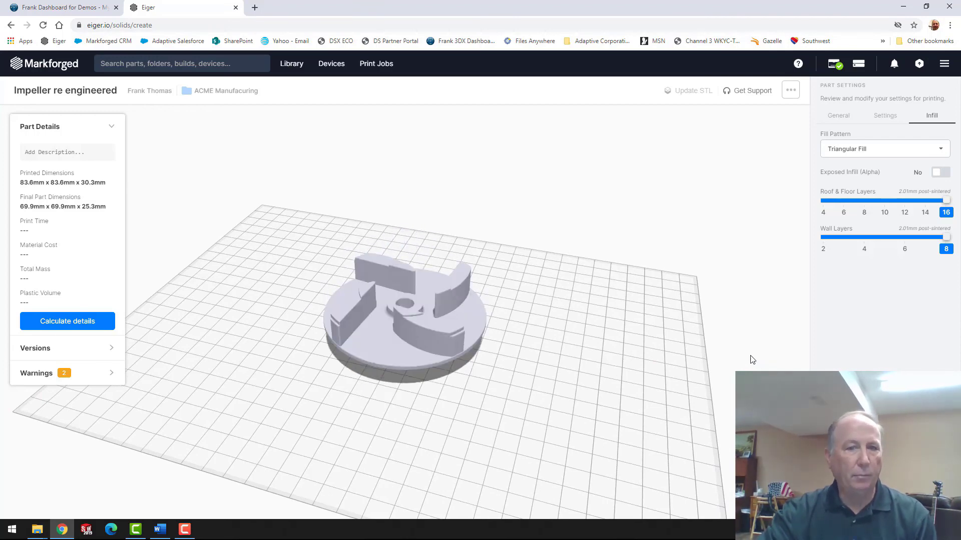
click(430, 324)
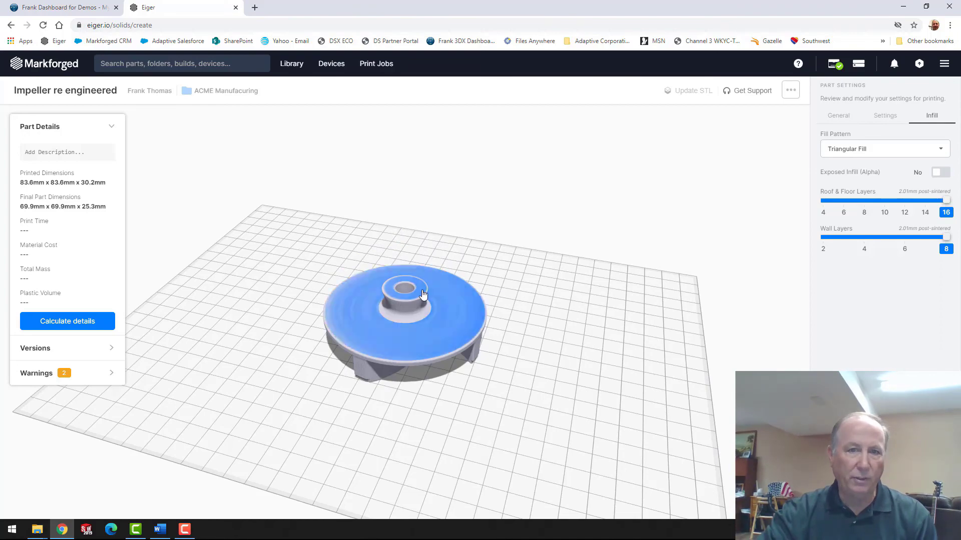
click(453, 310)
drag(681, 335, 619, 319)
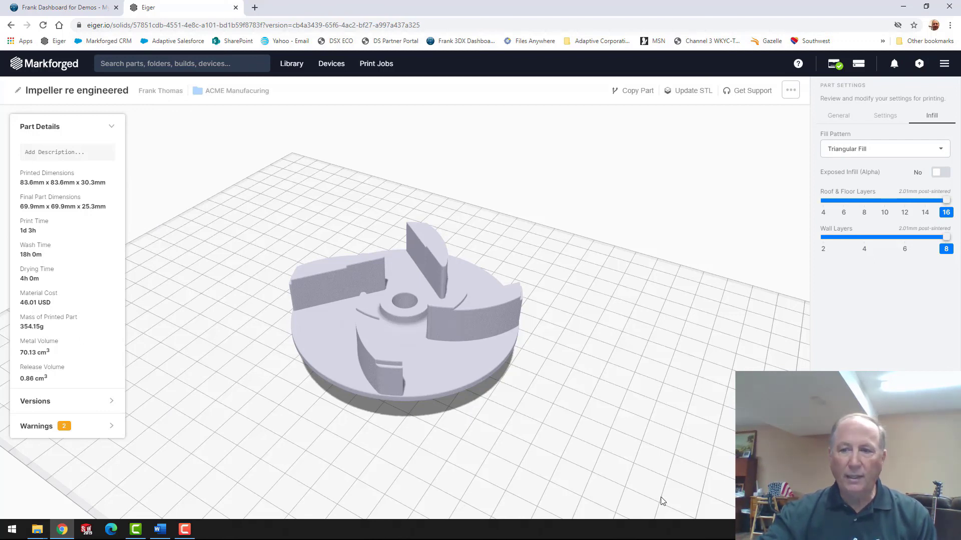
Create a print build from the impeller and inspect the part and its raft on the Metal X build plate
click(885, 502)
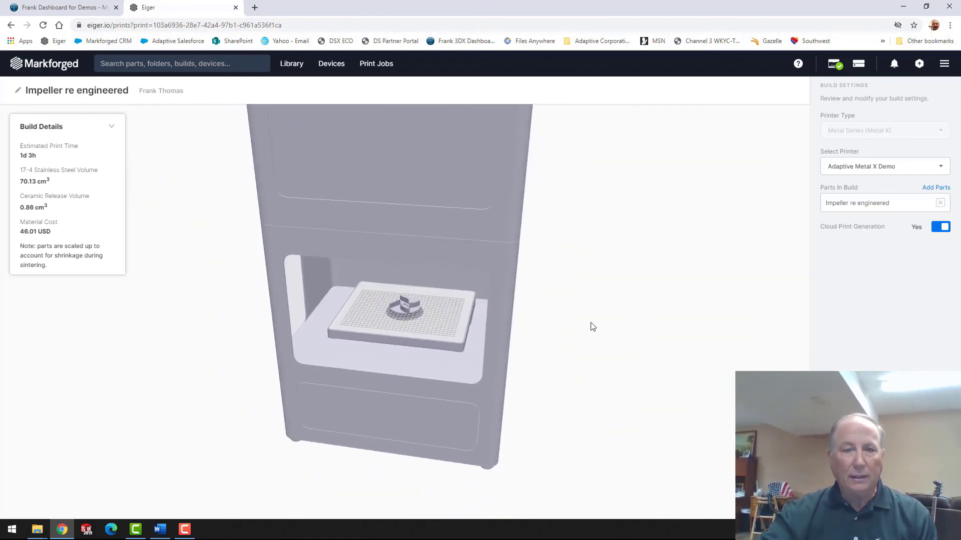
scroll(583, 328, up, 2)
scroll(576, 334, up, 3)
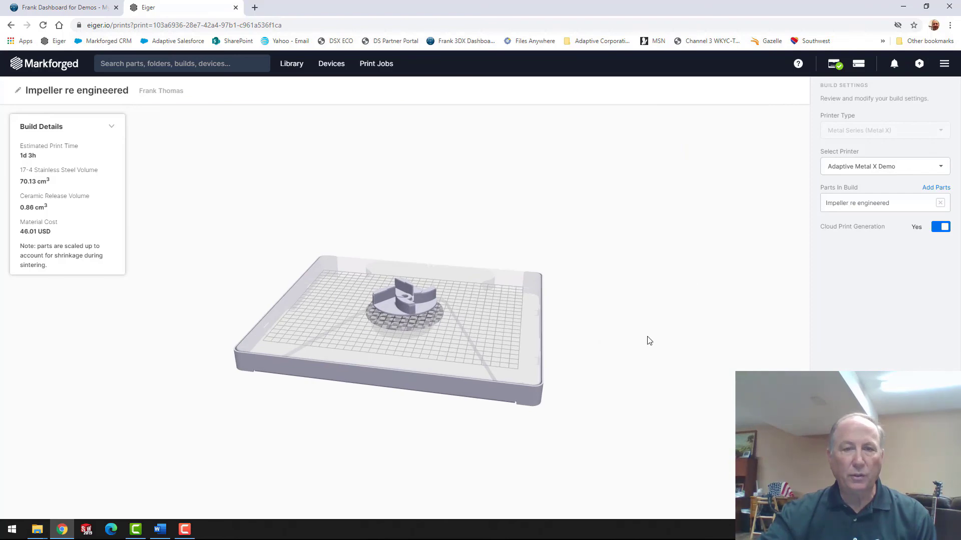
scroll(647, 337, up, 3)
drag(646, 336, 637, 352)
drag(514, 331, 453, 347)
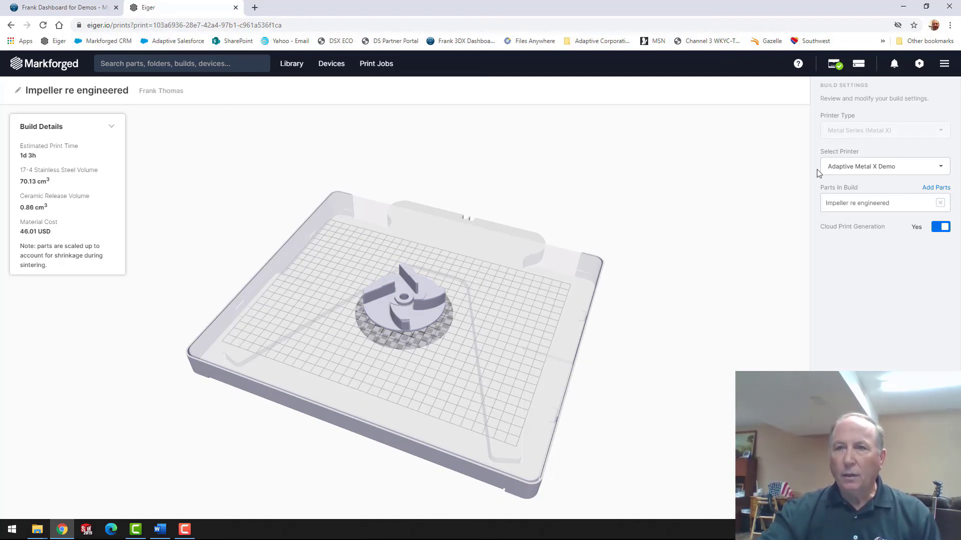
Choose Export Build instead of the demo printer and export the impeller build
click(942, 170)
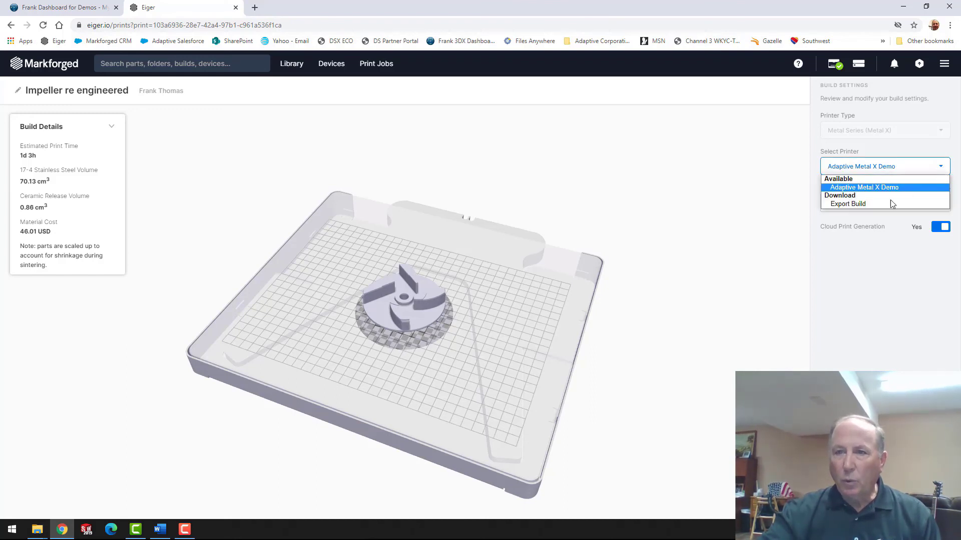
click(853, 203)
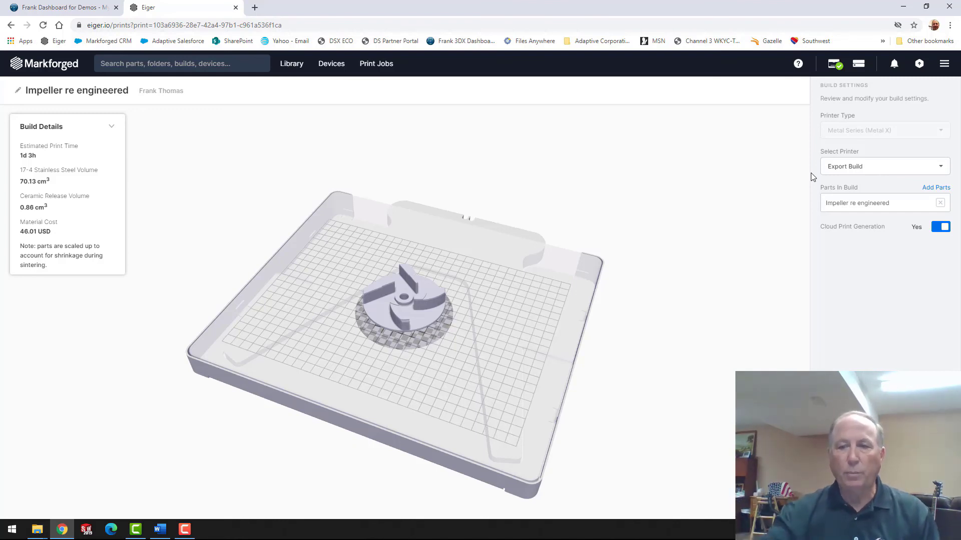
click(885, 501)
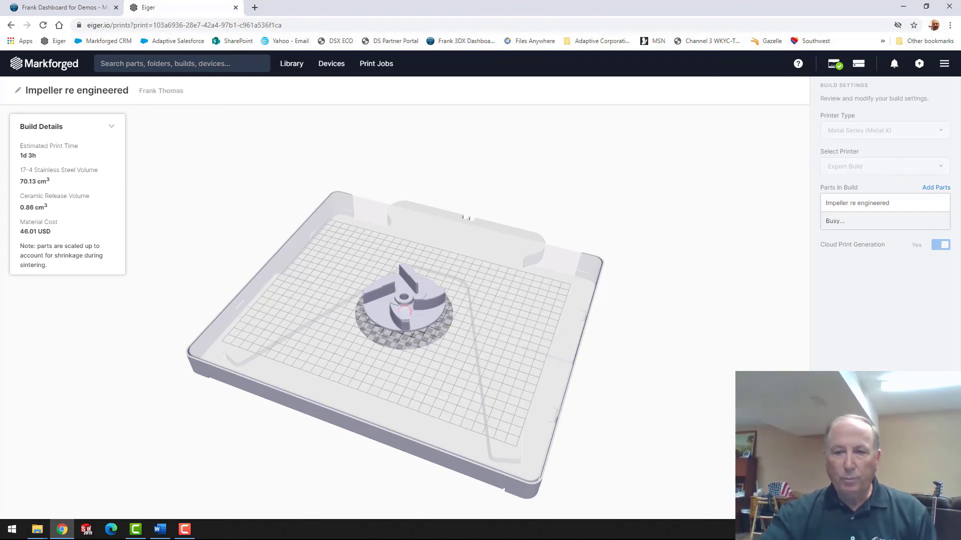